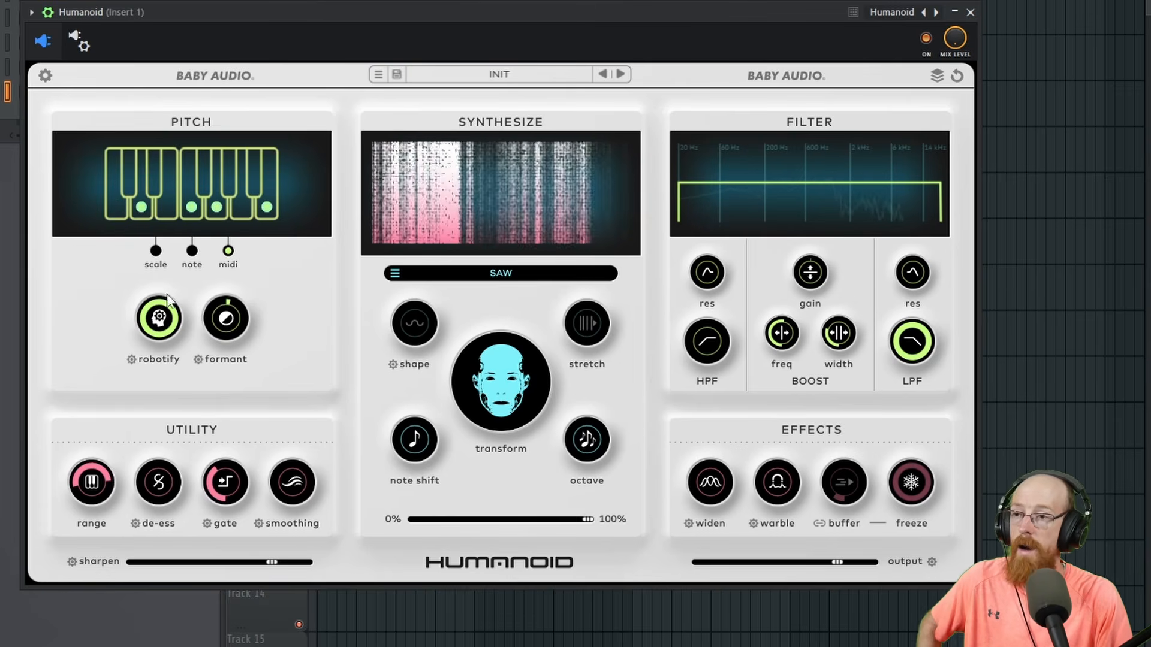
Lower the Humanoid formant amount to -04 while auditioning the voice in MIDI pitch mode
key(space)
key(space)
mouse_move(229, 327)
mouse_down()
mouse_move(226, 252)
mouse_move(231, 336)
mouse_up()
key(space)
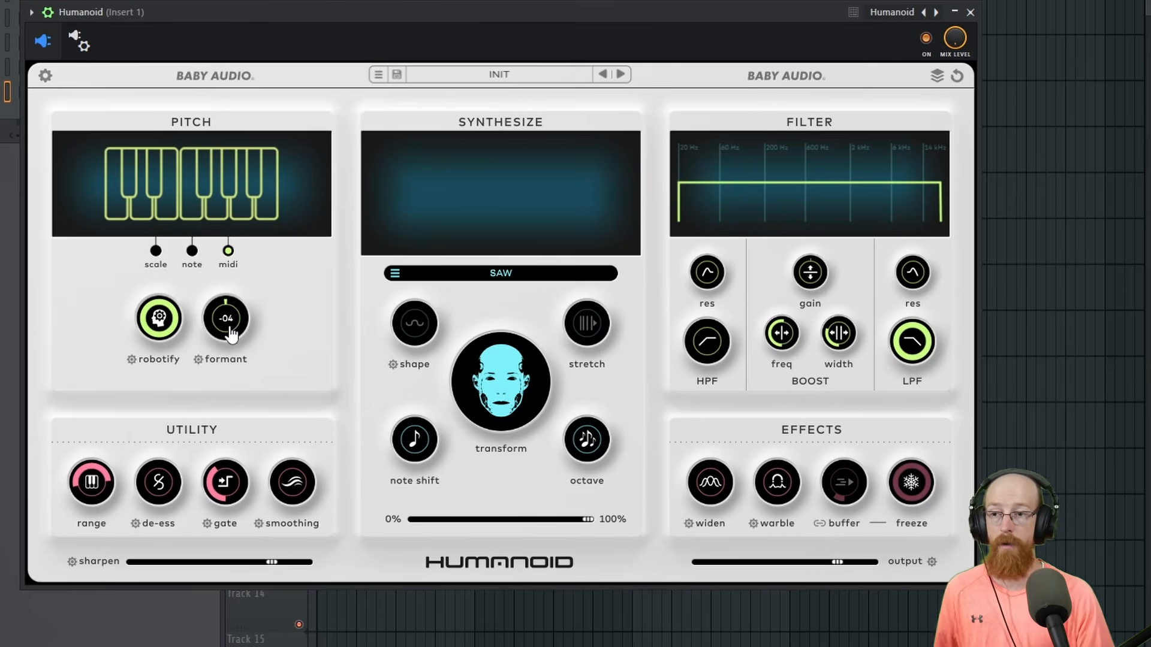
Inspect the Insert 1 mixer track that holds the Humanoid effect
key(space)
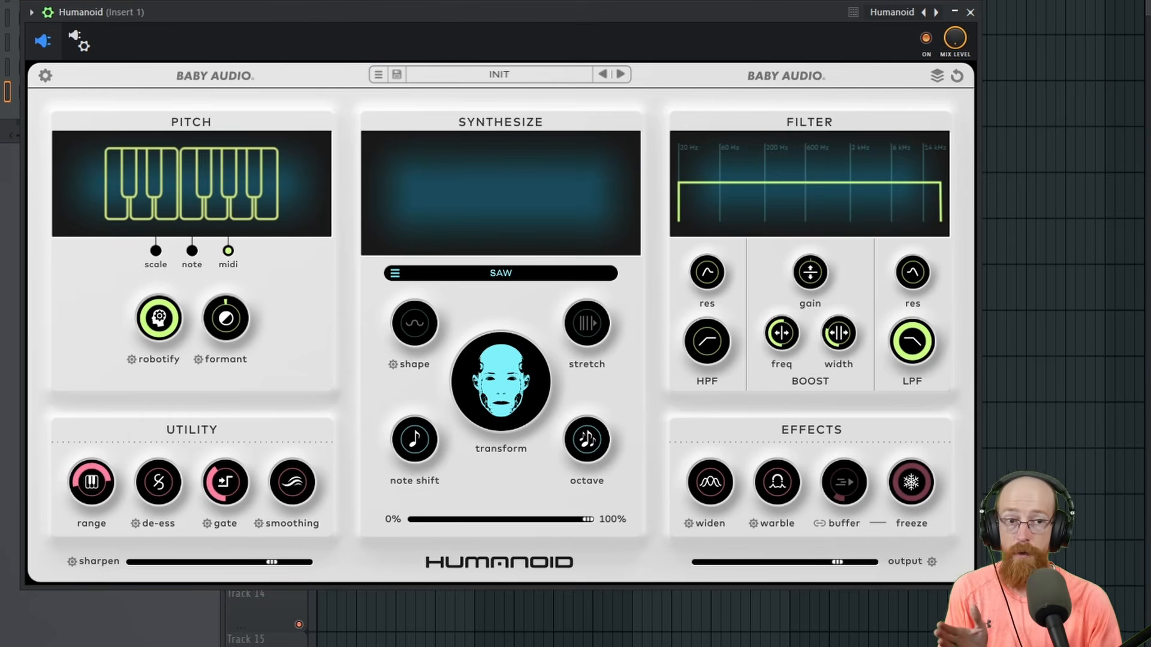
key(F9)
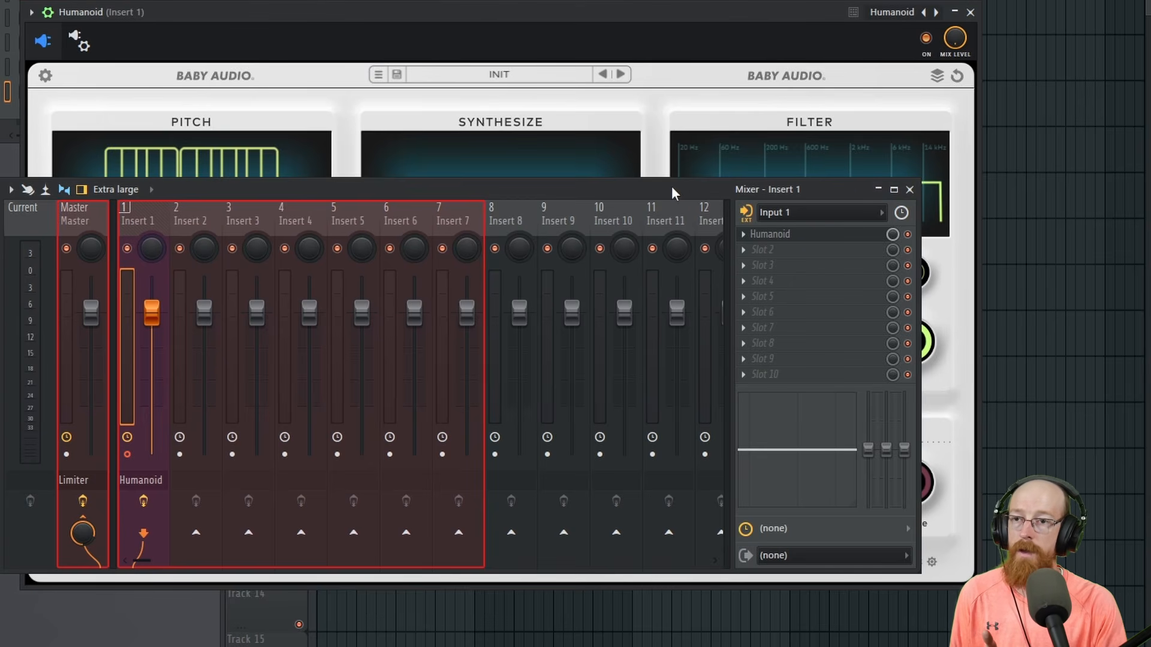
key(F9)
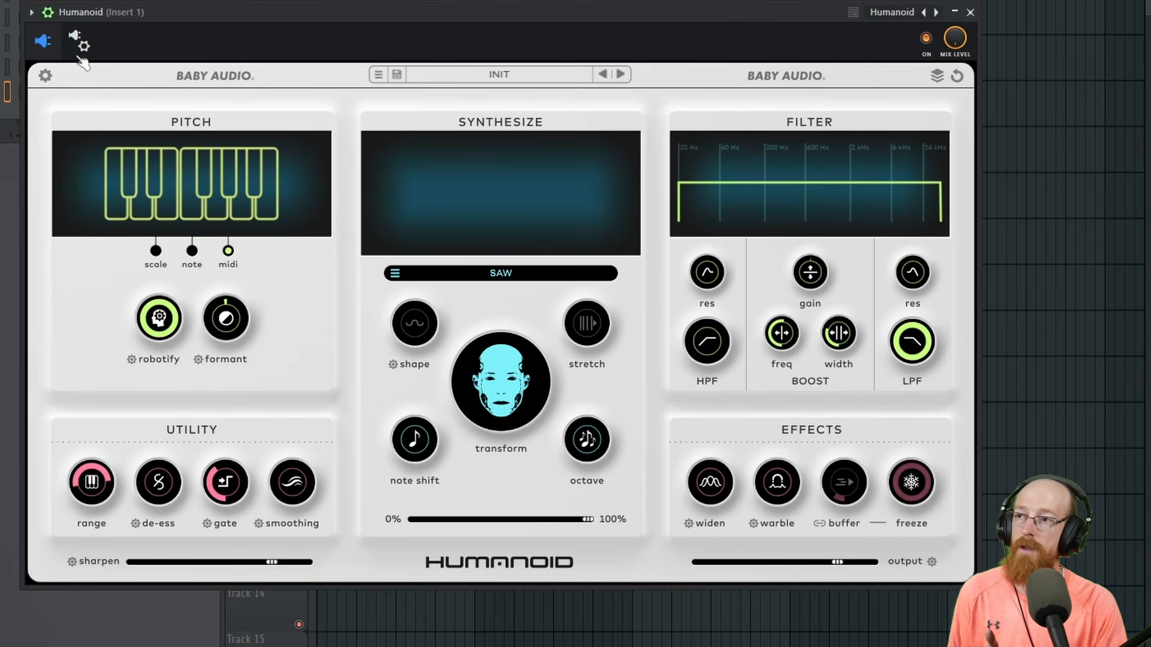
Switch the pitch section to scale mode and set the key to C minor
mouse_move(228, 346)
click(156, 251)
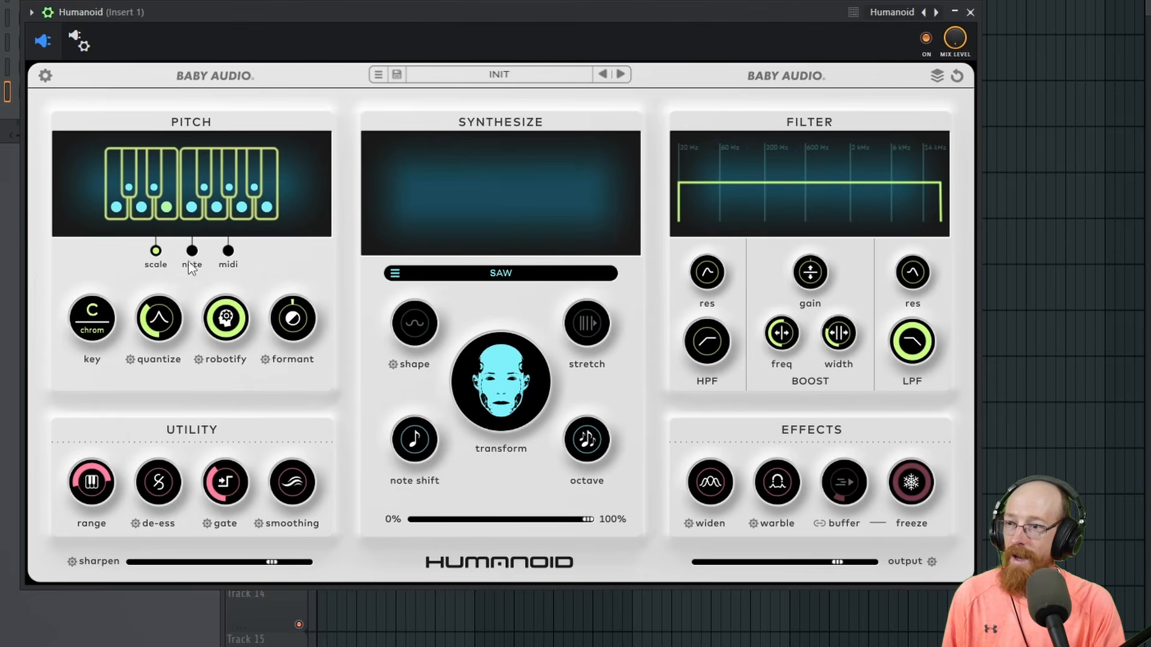
click(92, 317)
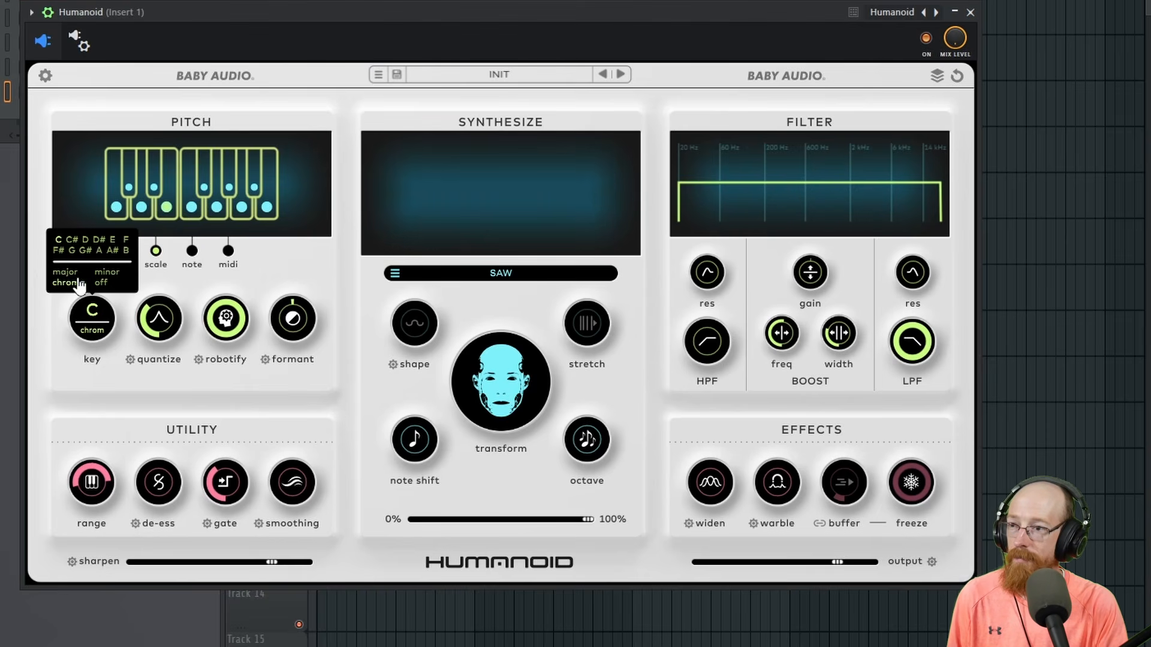
click(104, 273)
click(93, 321)
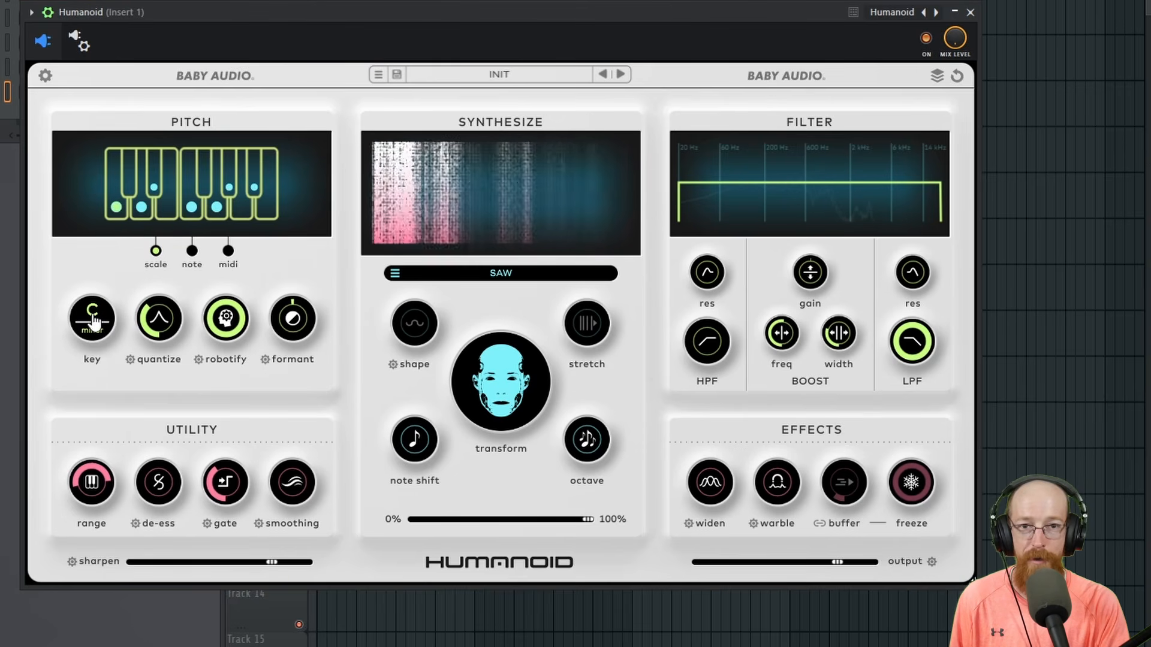
Switch the pitch section to note mode, choose F at octave offset 0, and enable duo
click(192, 251)
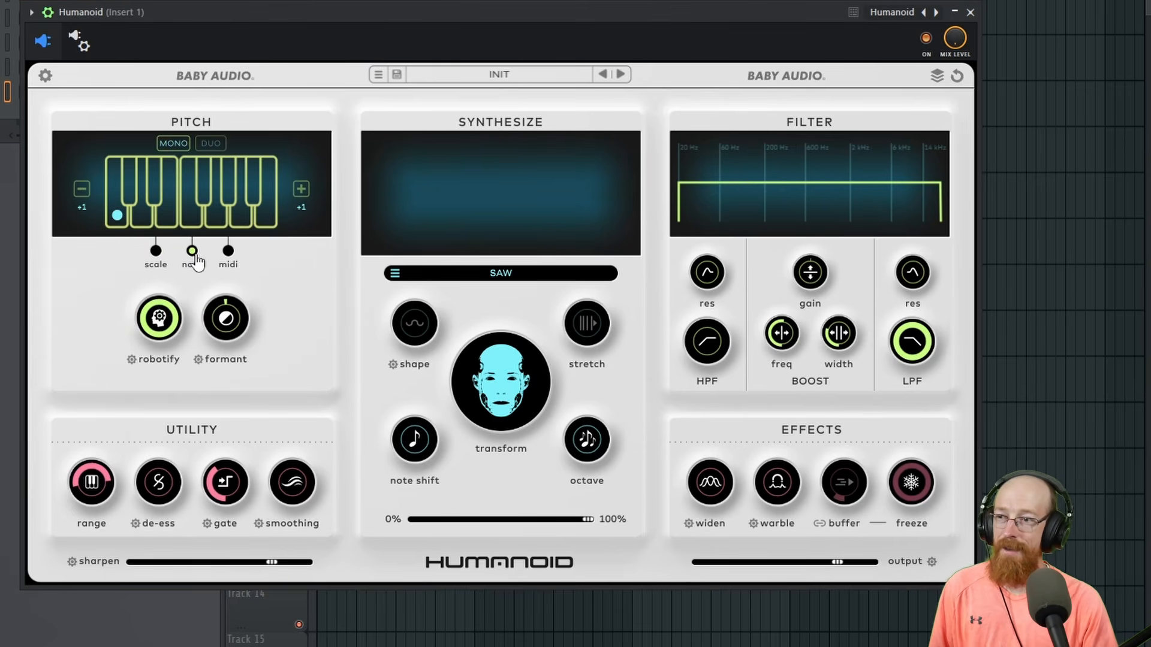
click(165, 220)
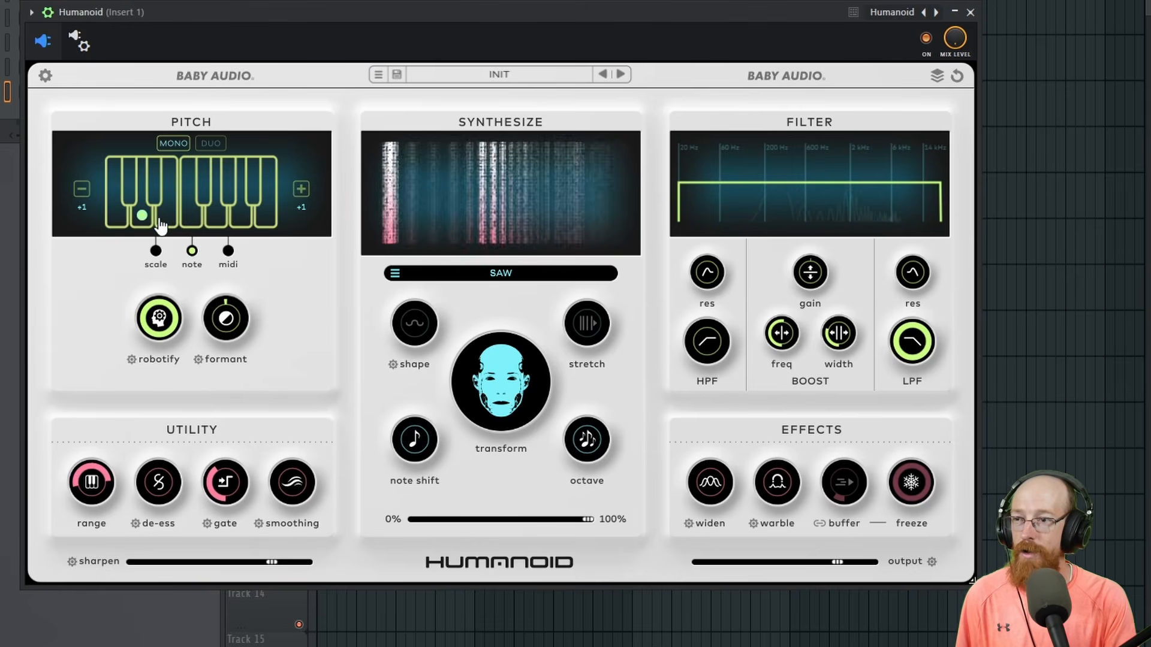
click(138, 224)
click(82, 191)
click(217, 225)
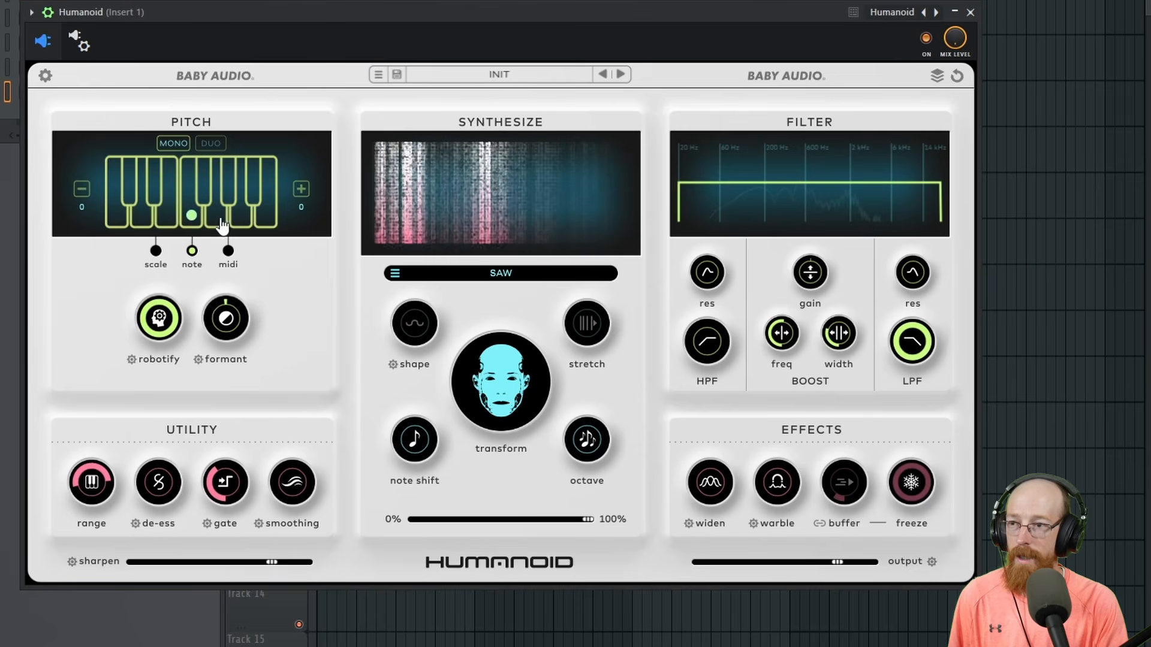
click(189, 220)
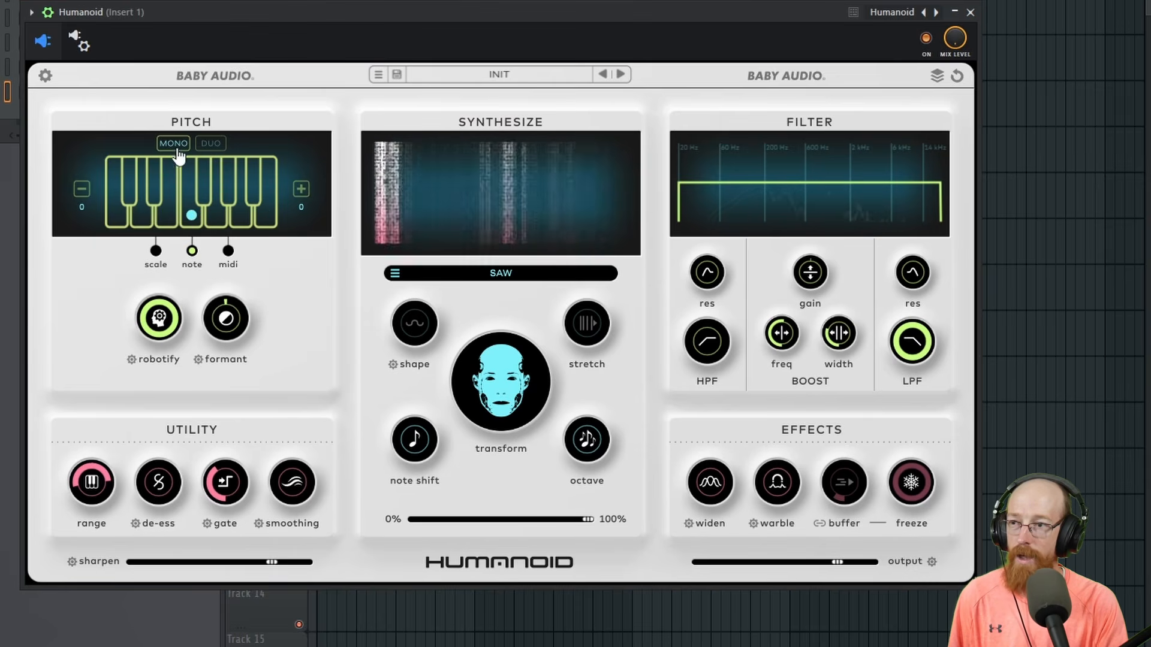
click(214, 147)
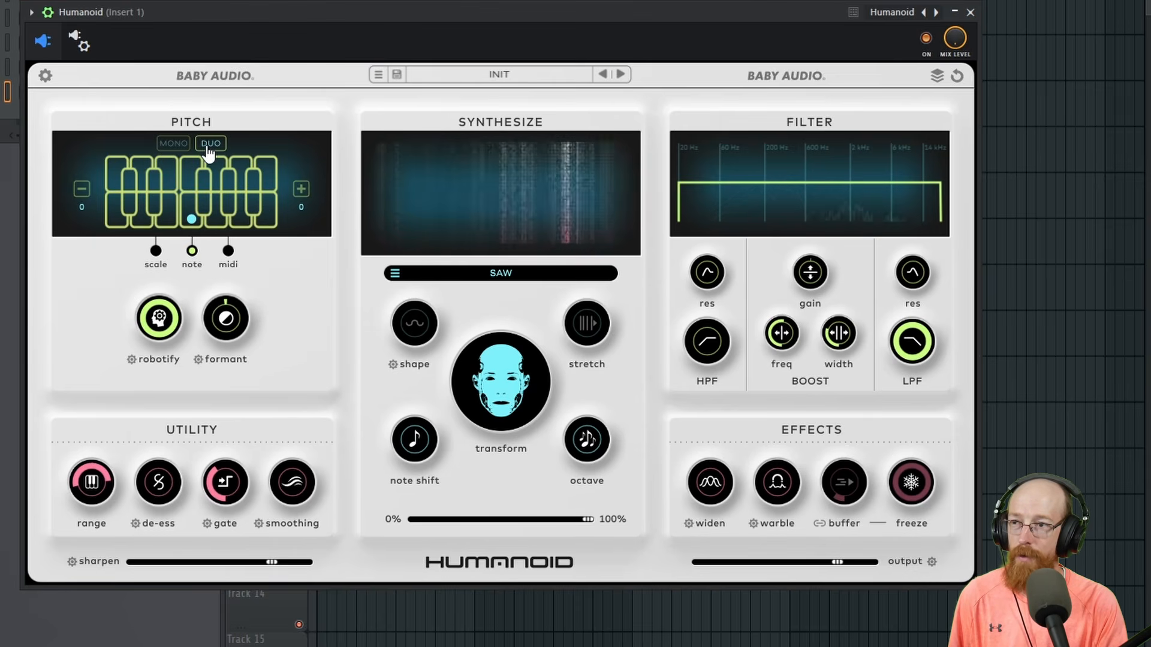
Return the pitch section to MIDI mode and audition the voice
click(228, 251)
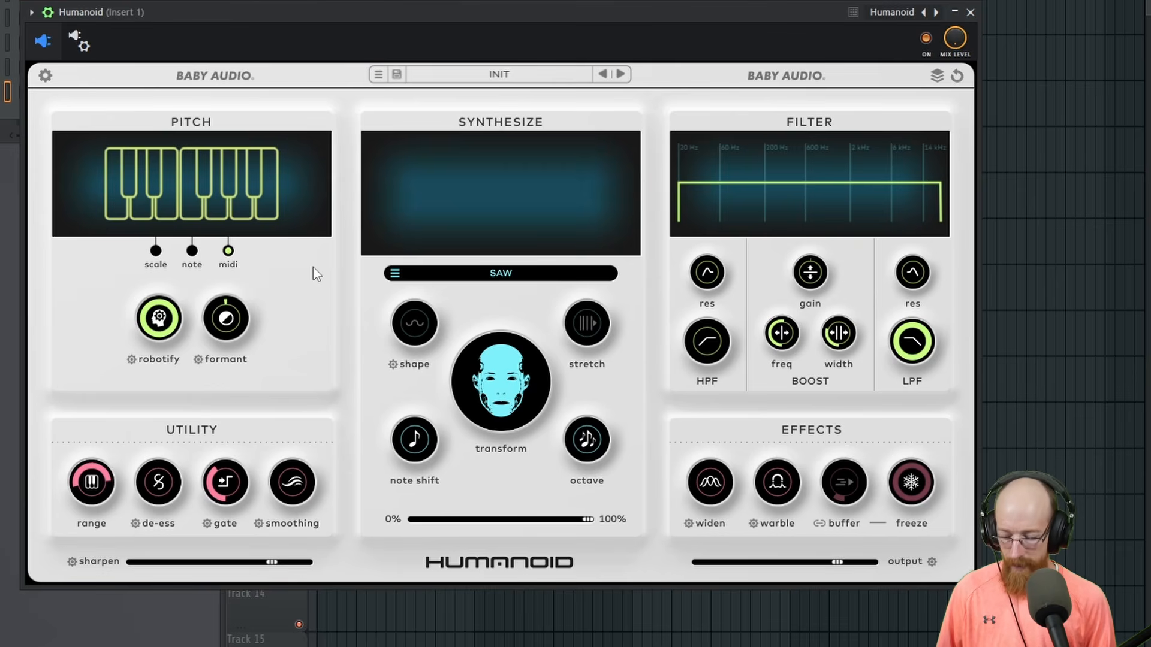
key(space)
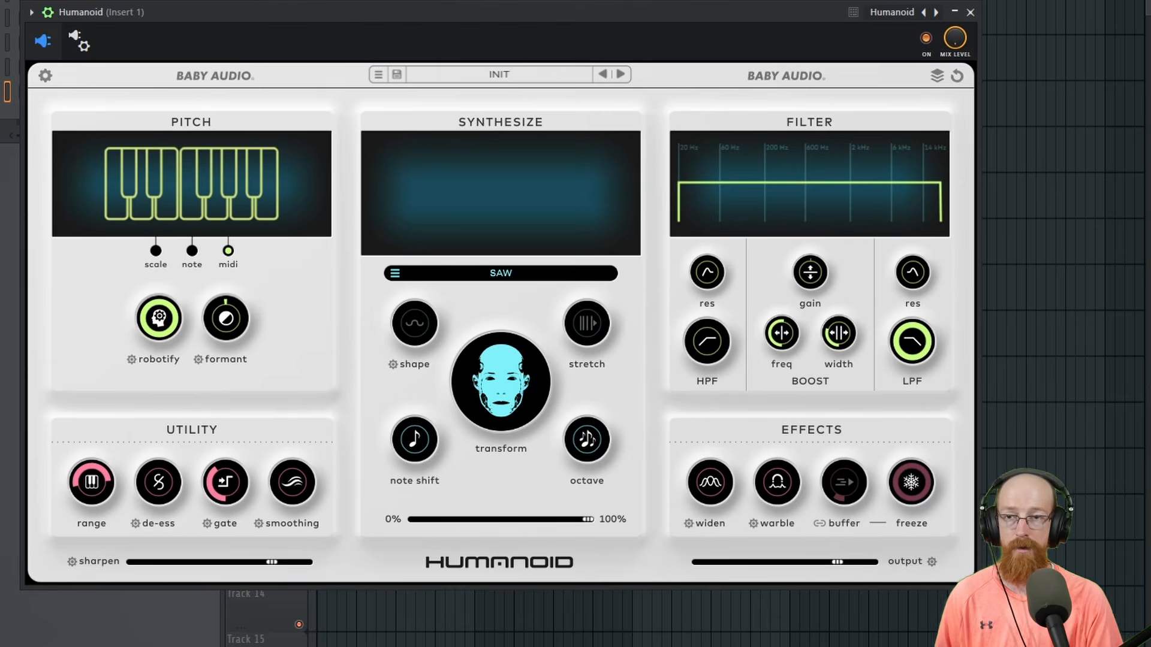
Move the mixer aside and examine Humanoid's audio buffer setting
key(F9)
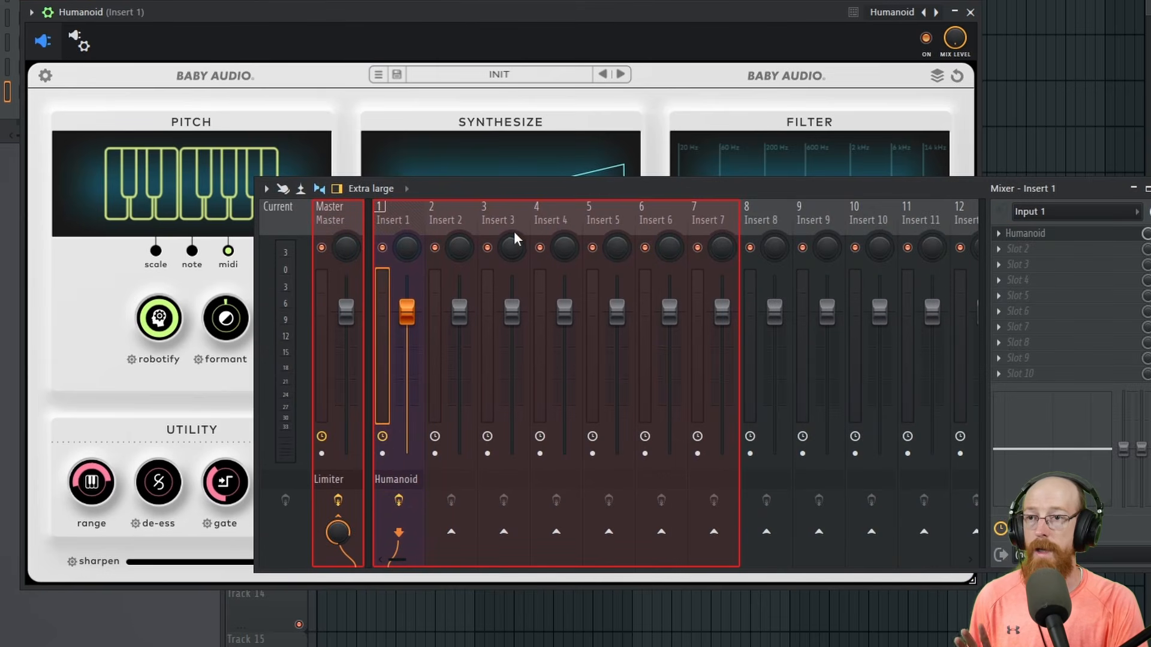
click(940, 81)
drag(896, 188, 1150, 213)
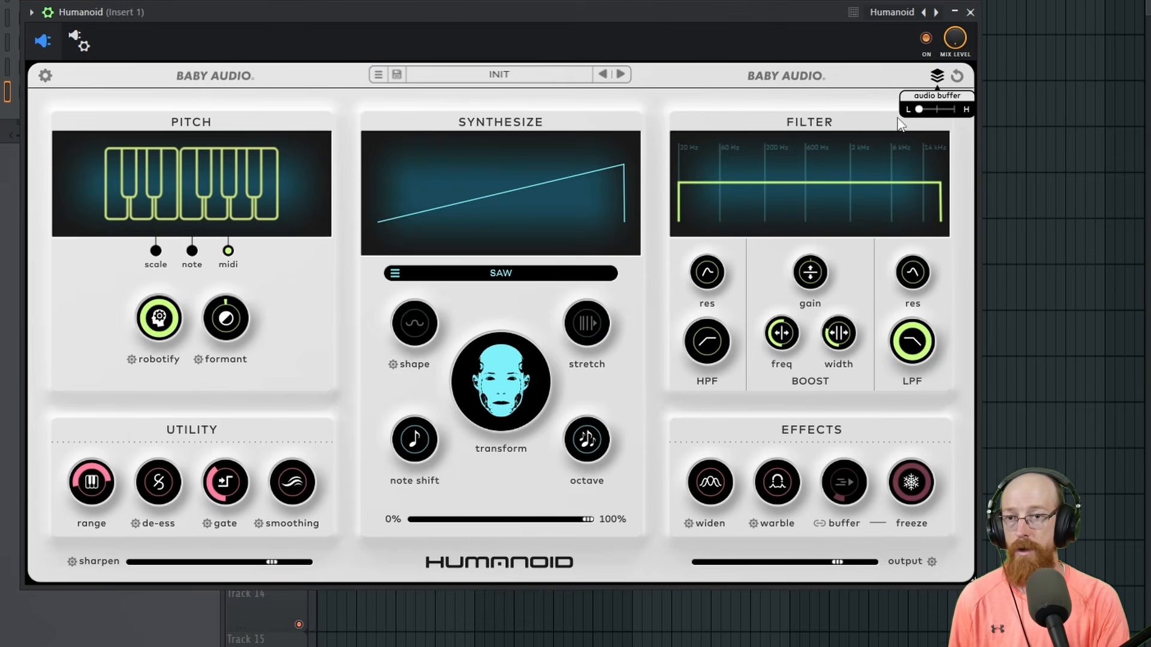
click(944, 82)
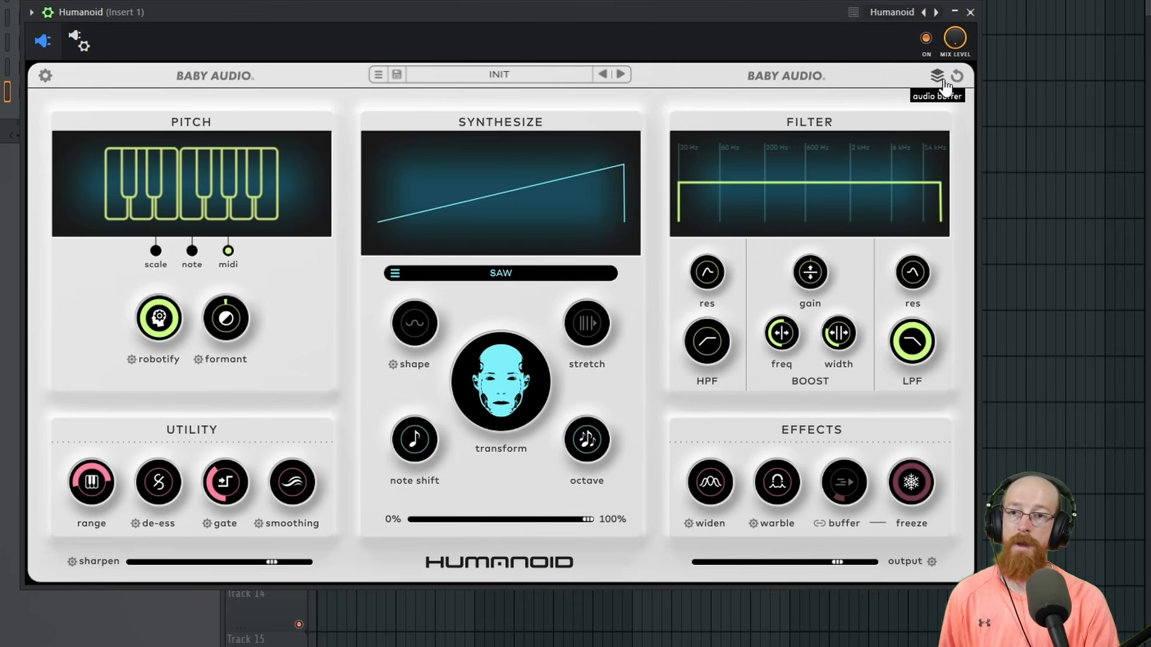
click(936, 77)
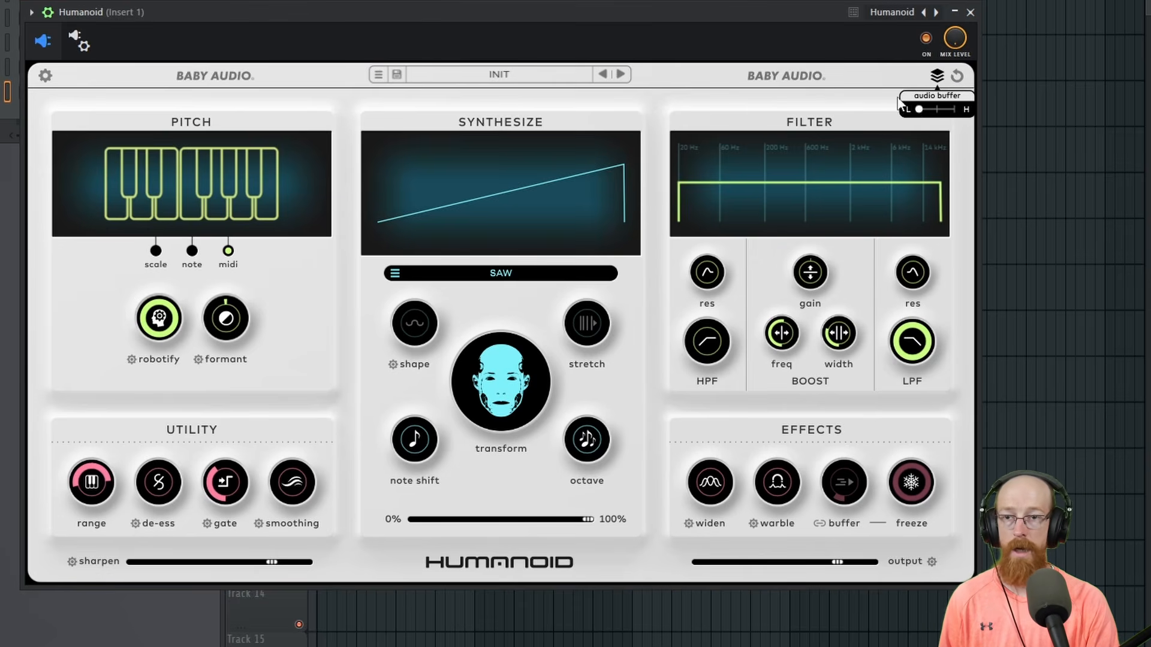
click(937, 77)
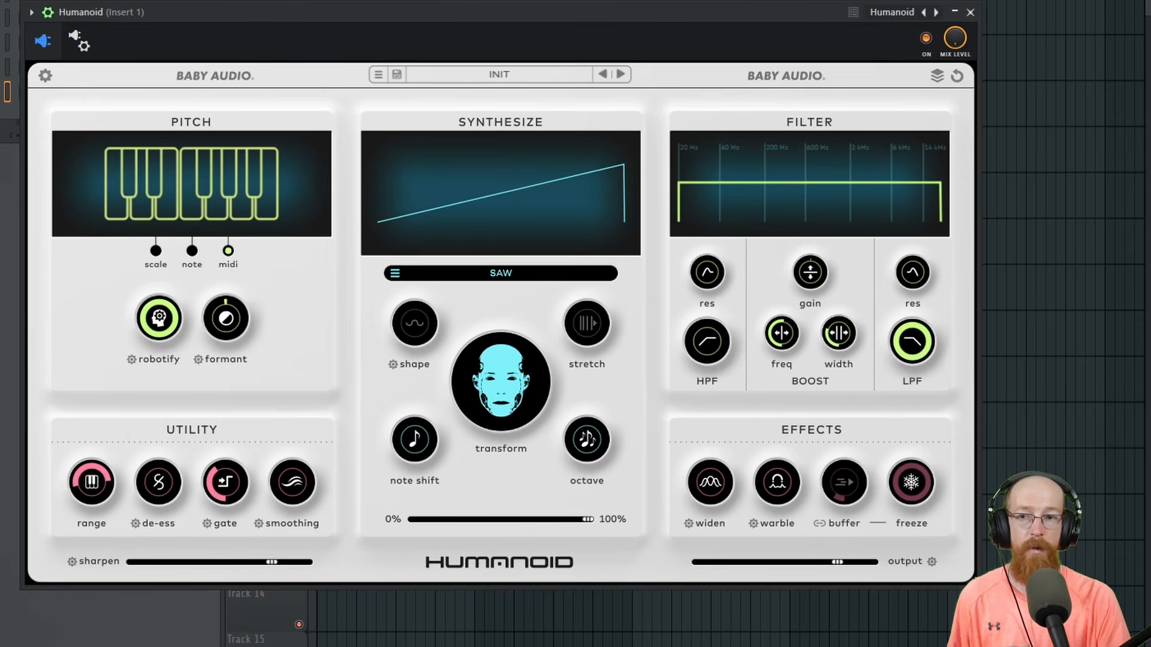
Set the audio input of mixer track Insert 1 to (none)
key(F9)
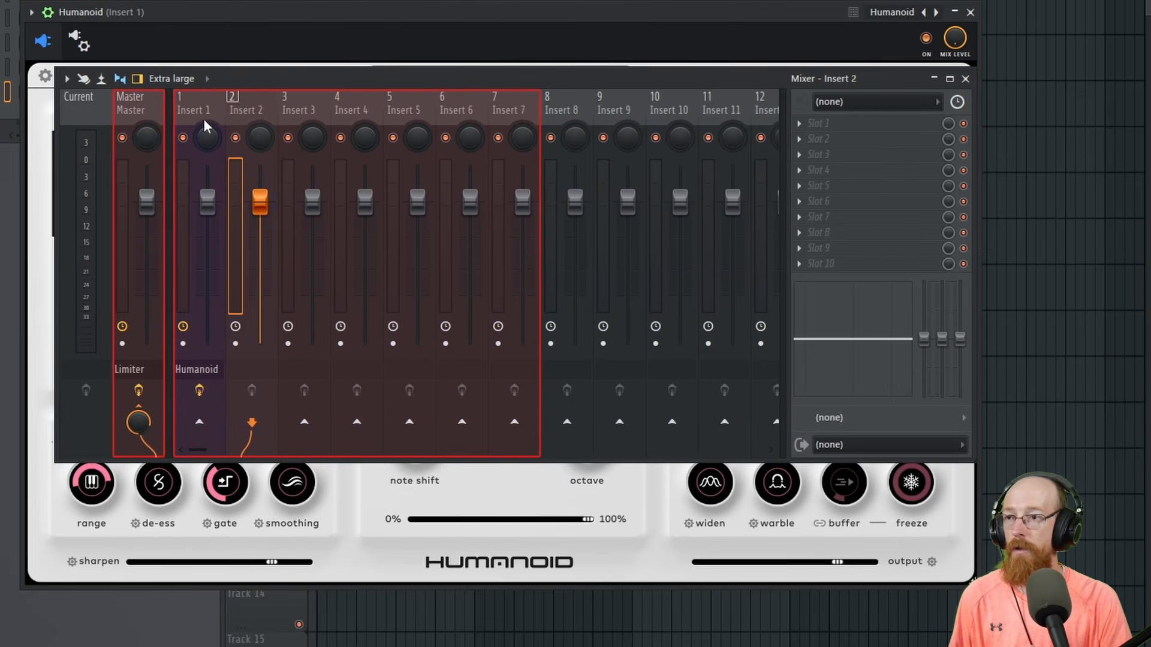
click(869, 103)
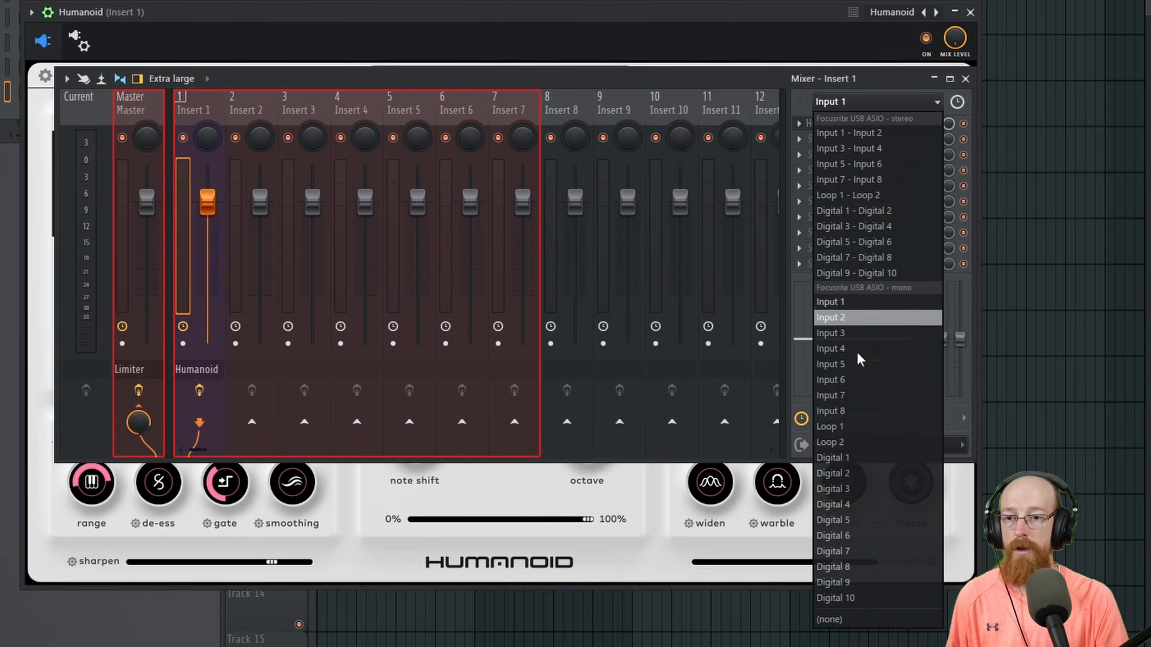
click(889, 619)
click(506, 378)
Assign mono Input 1 to Insert 2 as external input only and remove that track's routing to the Master
click(247, 168)
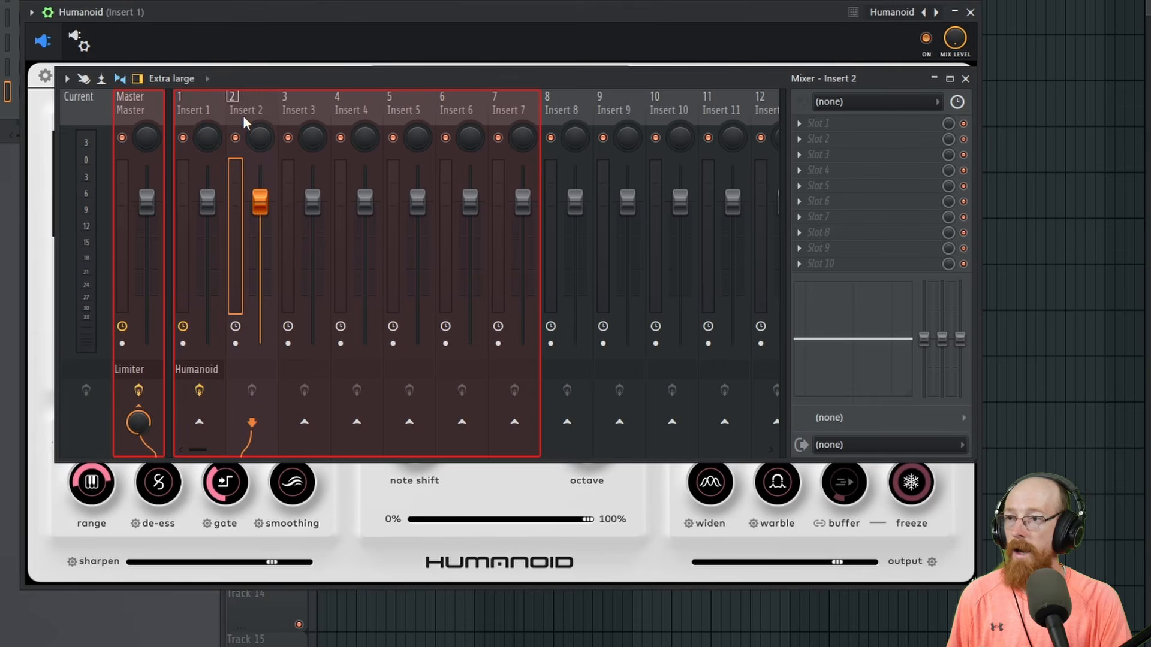
click(884, 103)
click(868, 304)
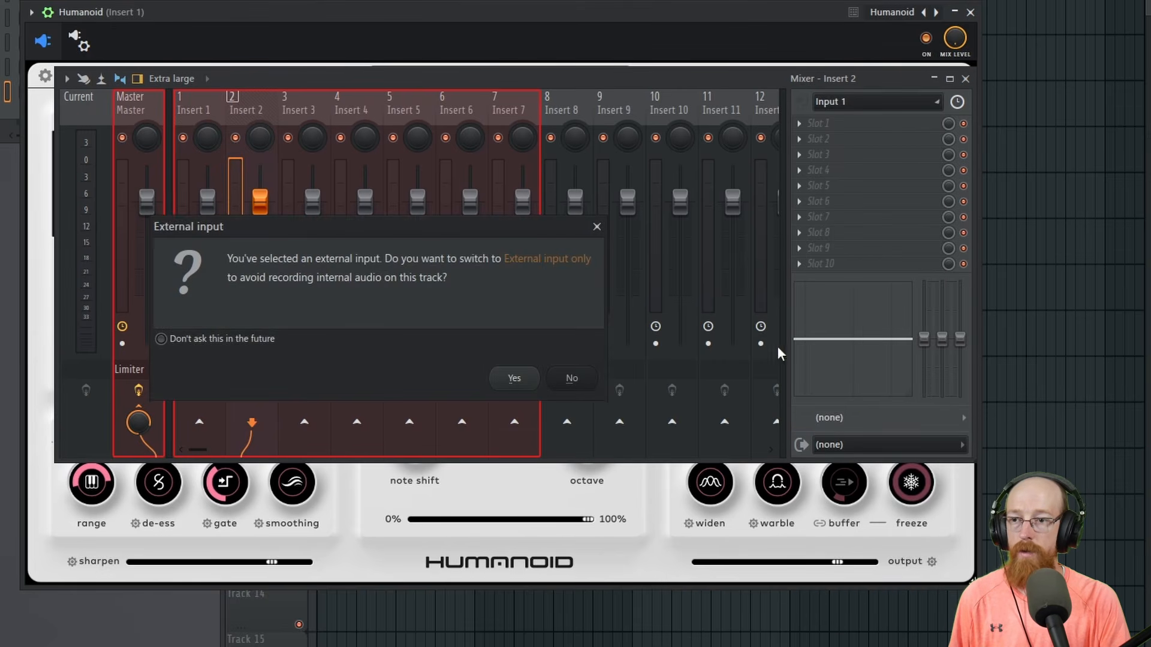
click(526, 383)
click(527, 384)
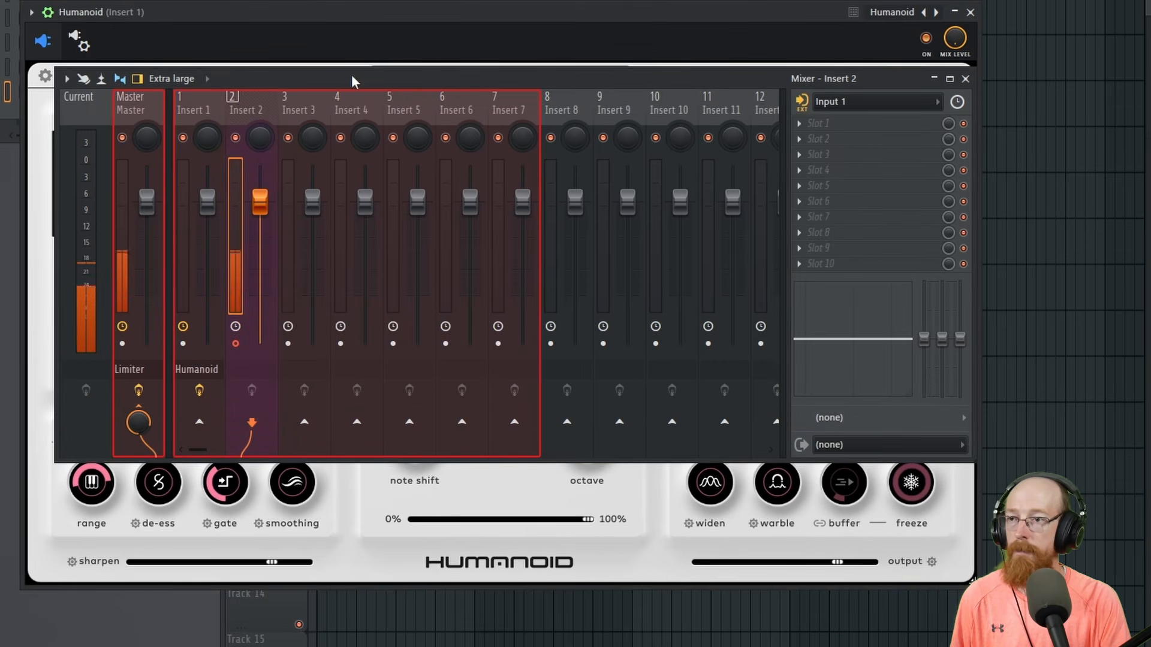
click(139, 423)
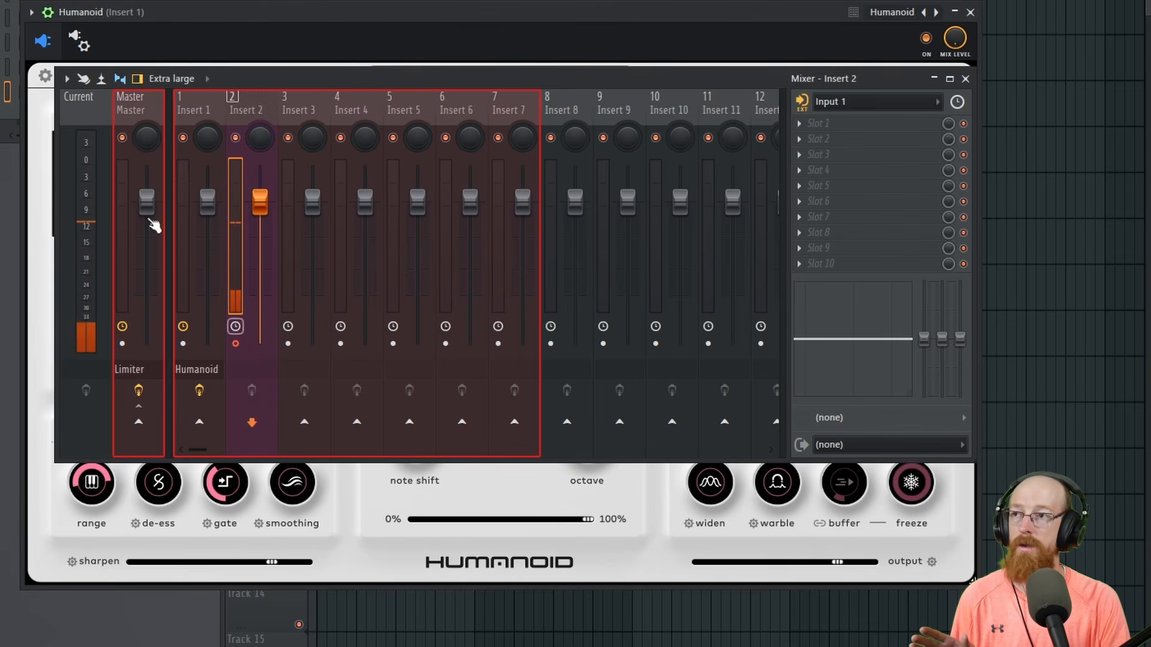
Clear the mixer out of the way and raise the project tempo to 142 BPM with the metronome playing
drag(339, 17, 119, 73)
drag(385, 82, 1150, 114)
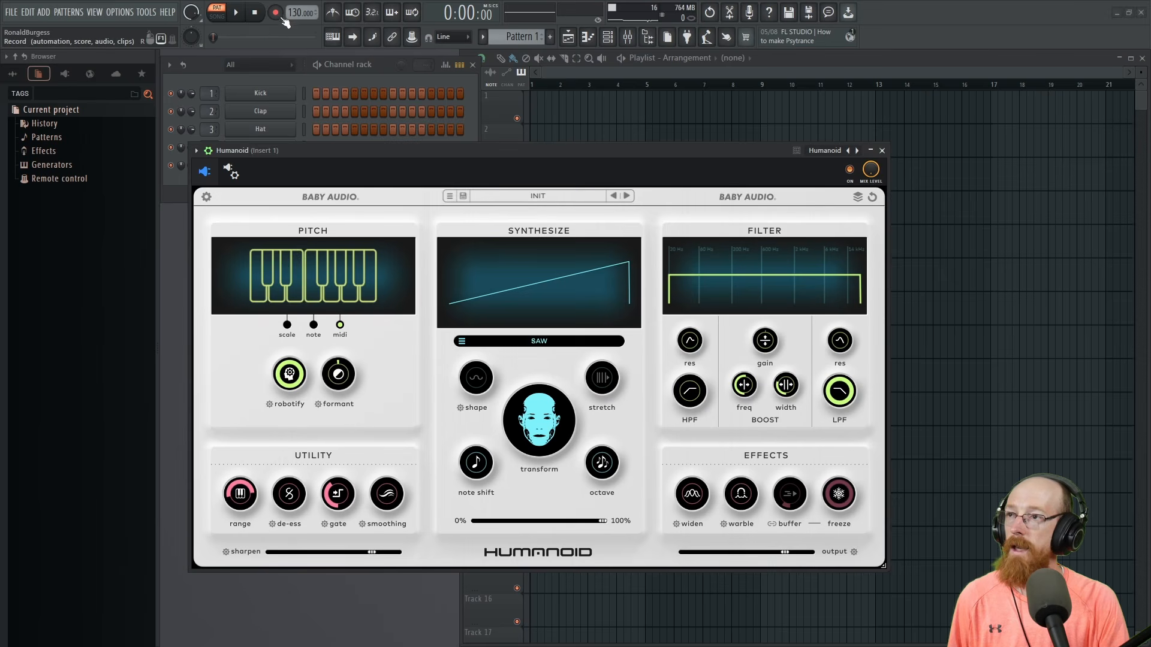
click(236, 15)
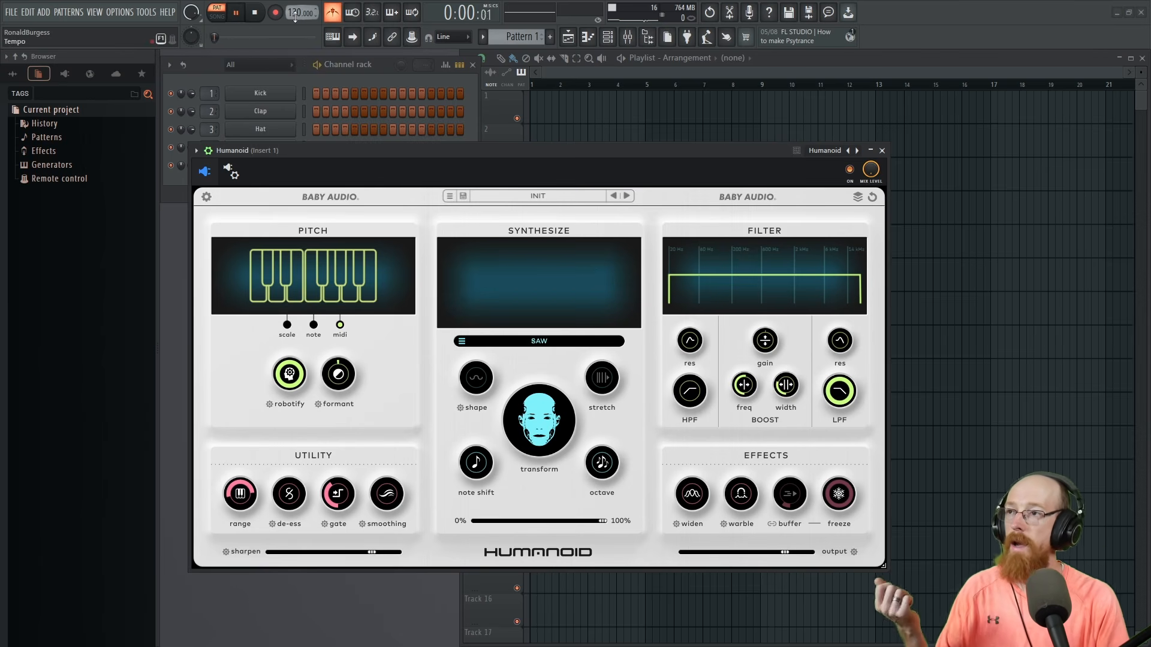
drag(296, 13, 296, 6)
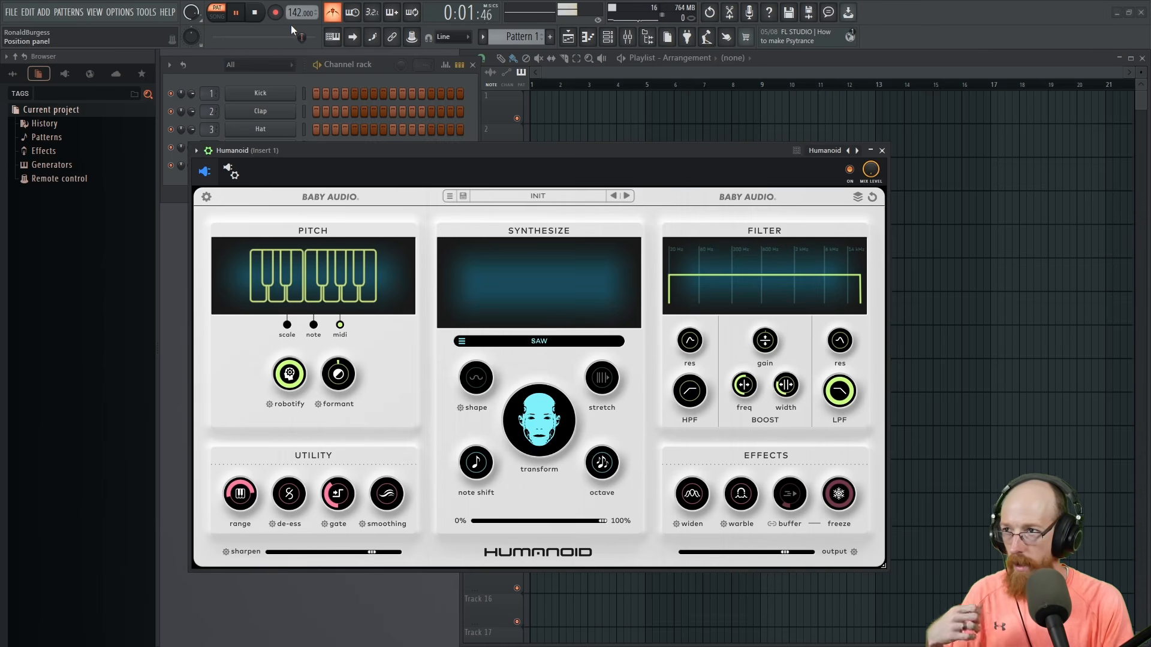
click(238, 14)
Arm recording and record an audio take from Insert 2 to the metronome
click(275, 12)
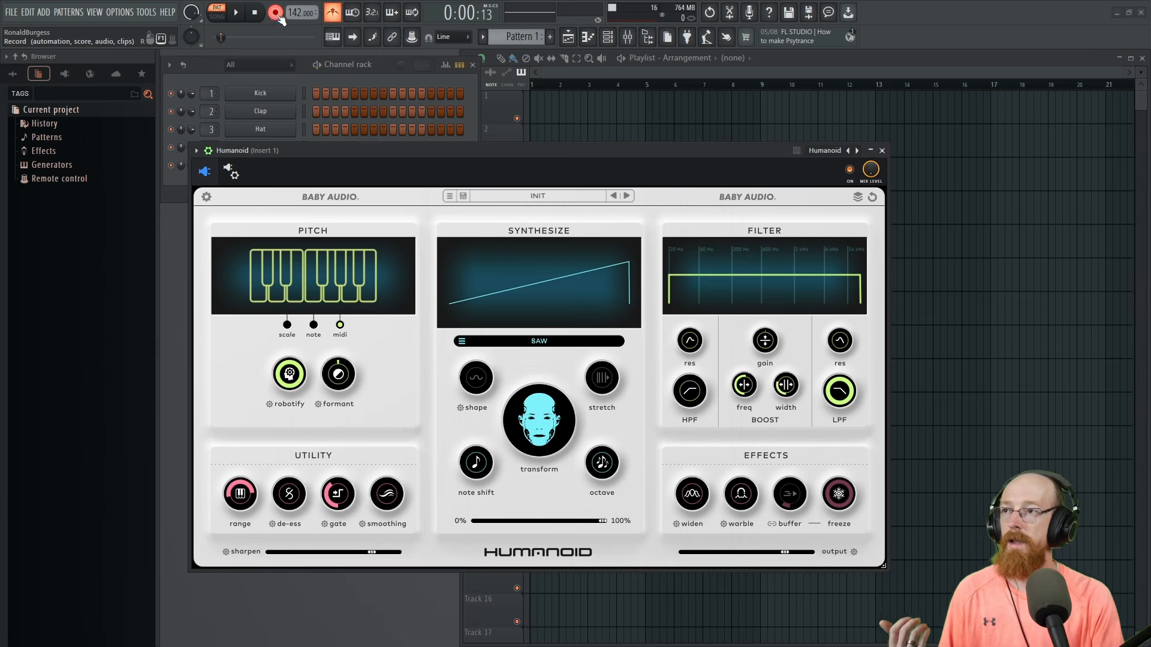
click(240, 15)
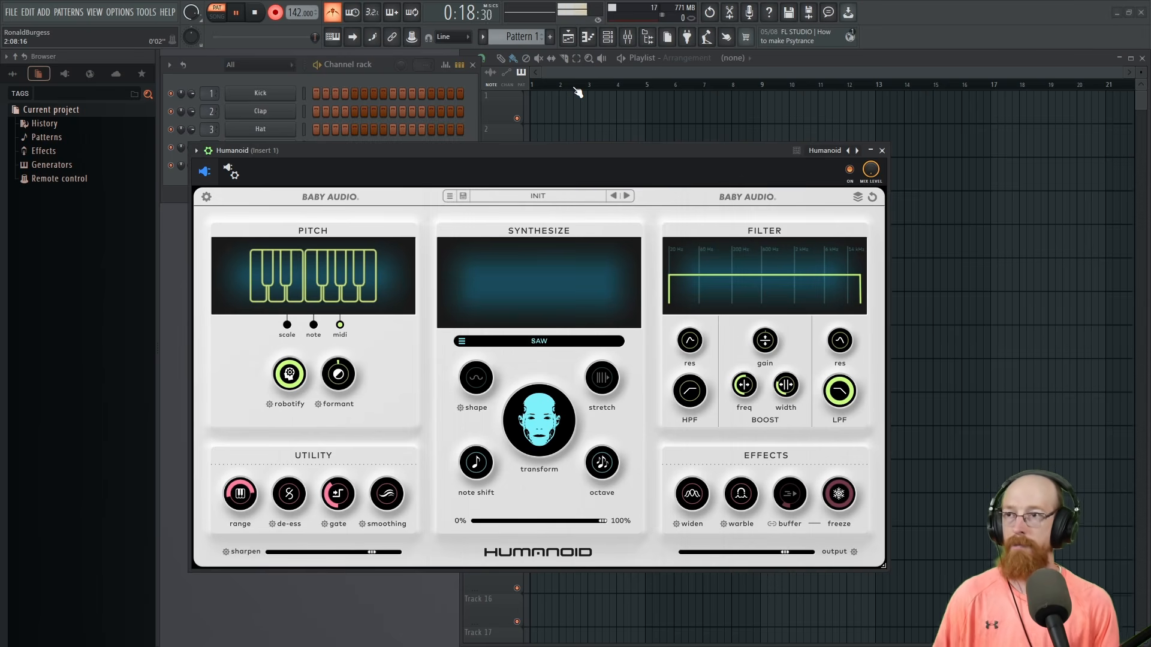
click(254, 12)
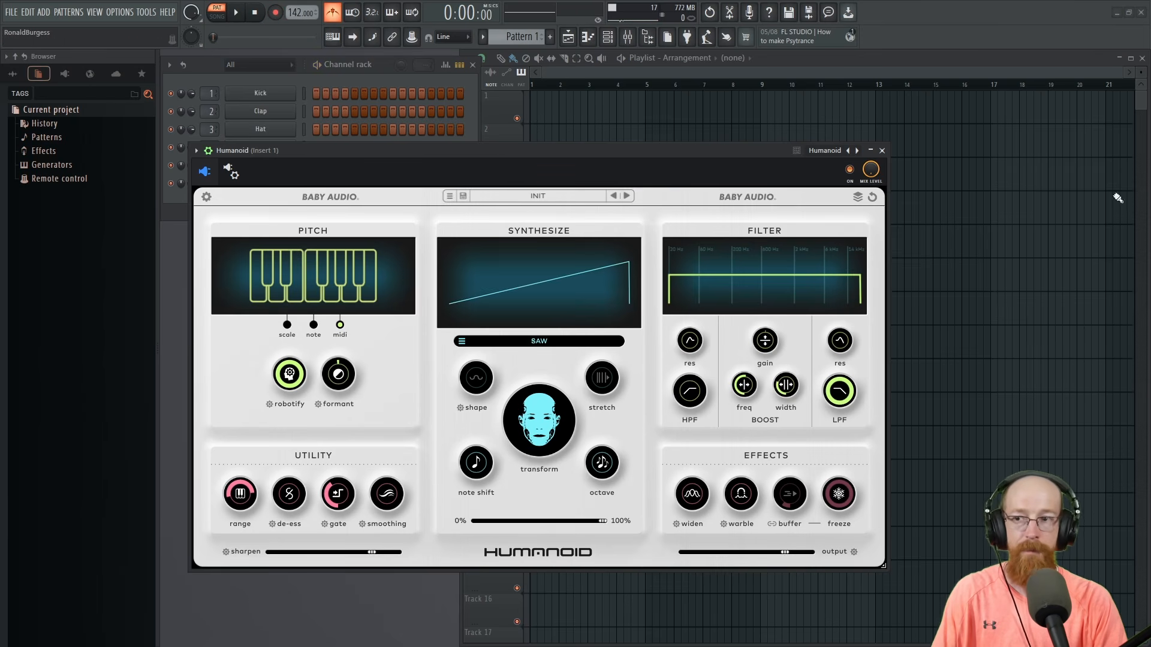
Close the Humanoid window and remove the Humanoid effect from Insert 1 in the mixer
click(881, 151)
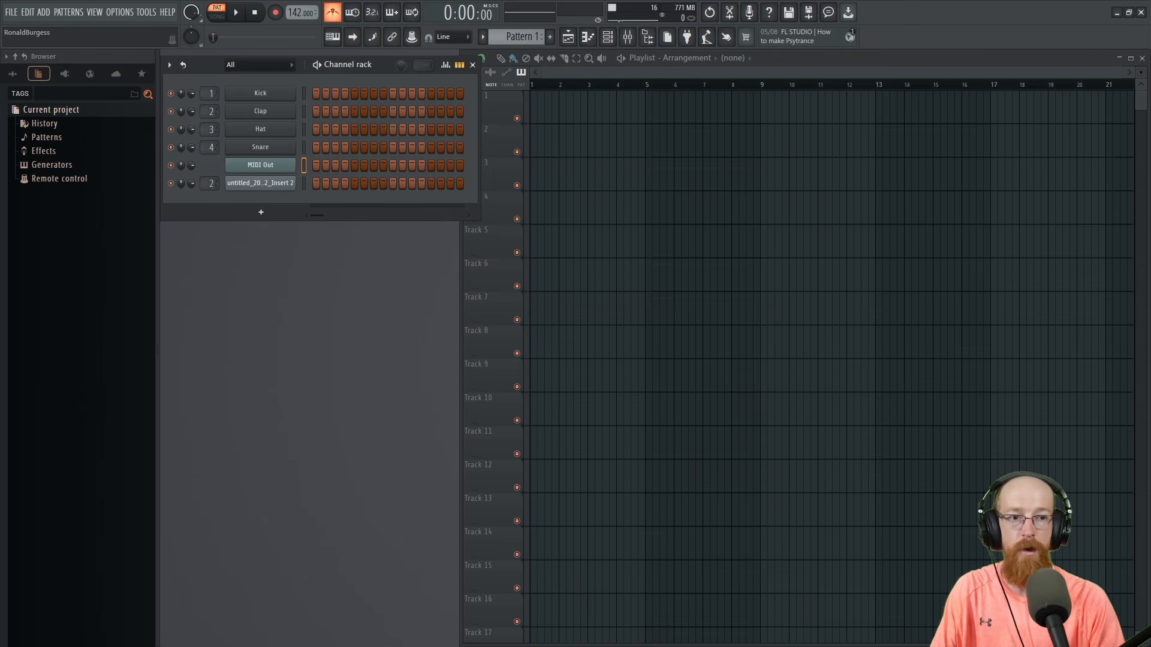
key(F9)
drag(705, 211, 634, 282)
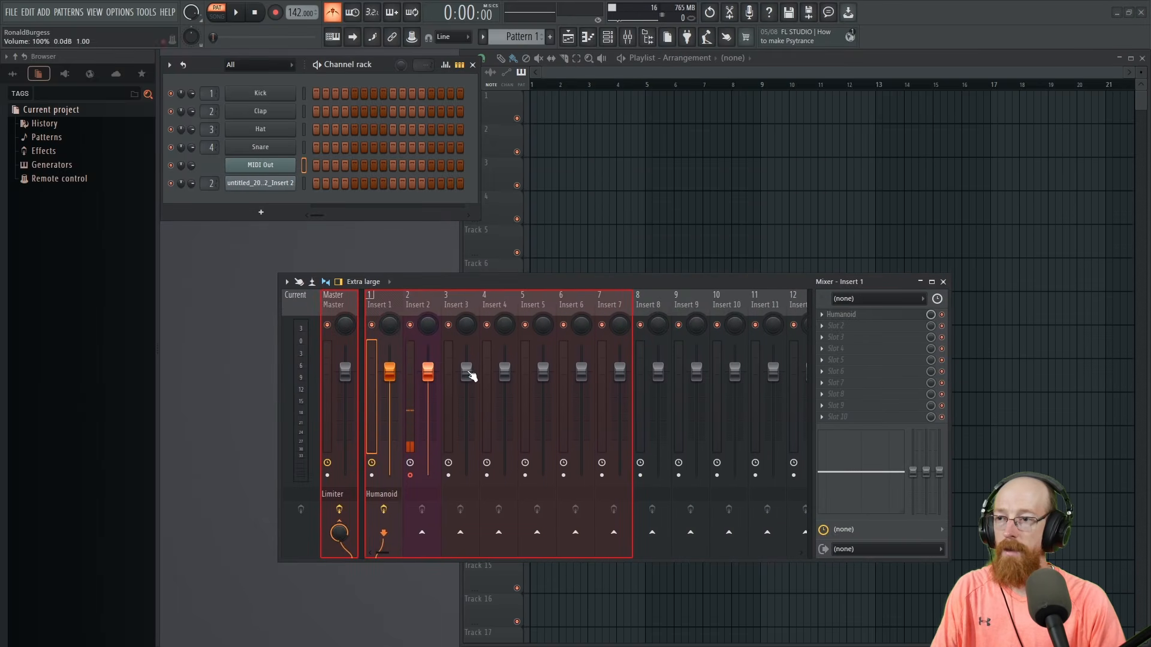
click(822, 314)
click(835, 337)
click(618, 370)
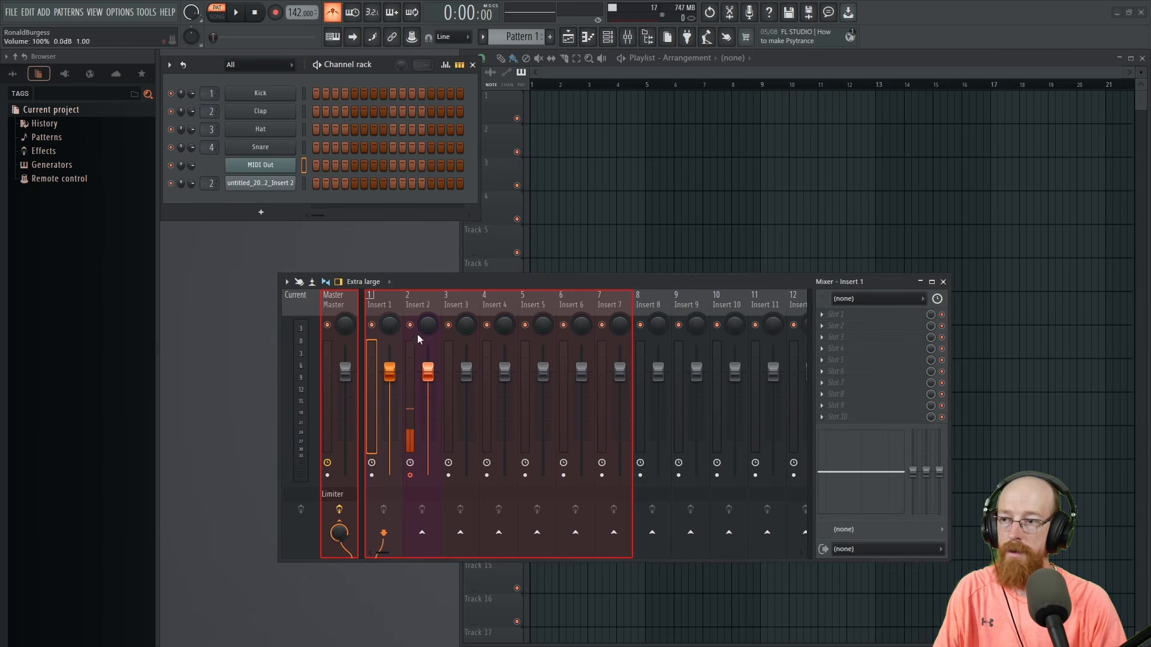
Remove the external microphone input from Insert 2 by setting its input to (none)
click(414, 304)
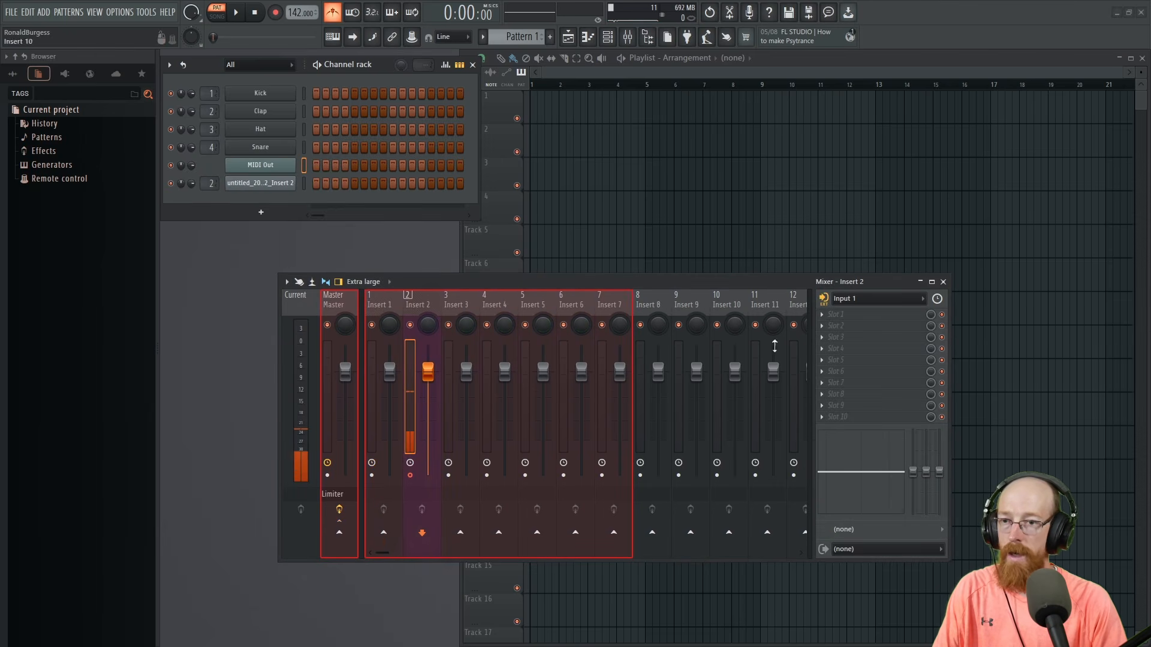
click(869, 299)
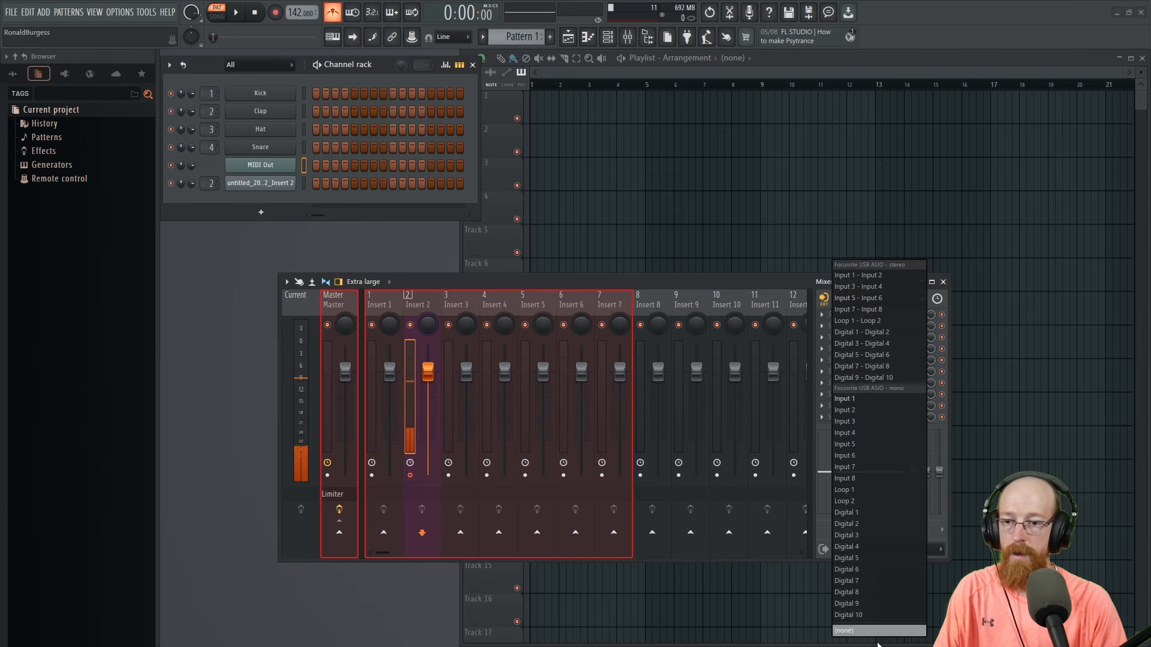
click(874, 631)
click(667, 375)
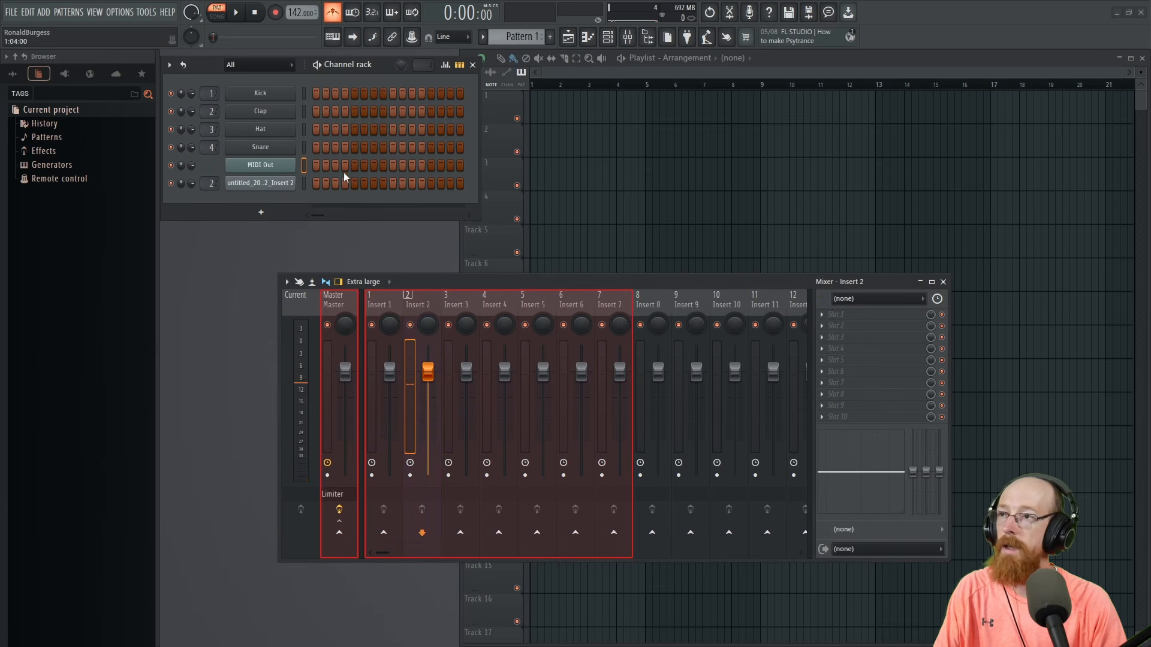
click(388, 308)
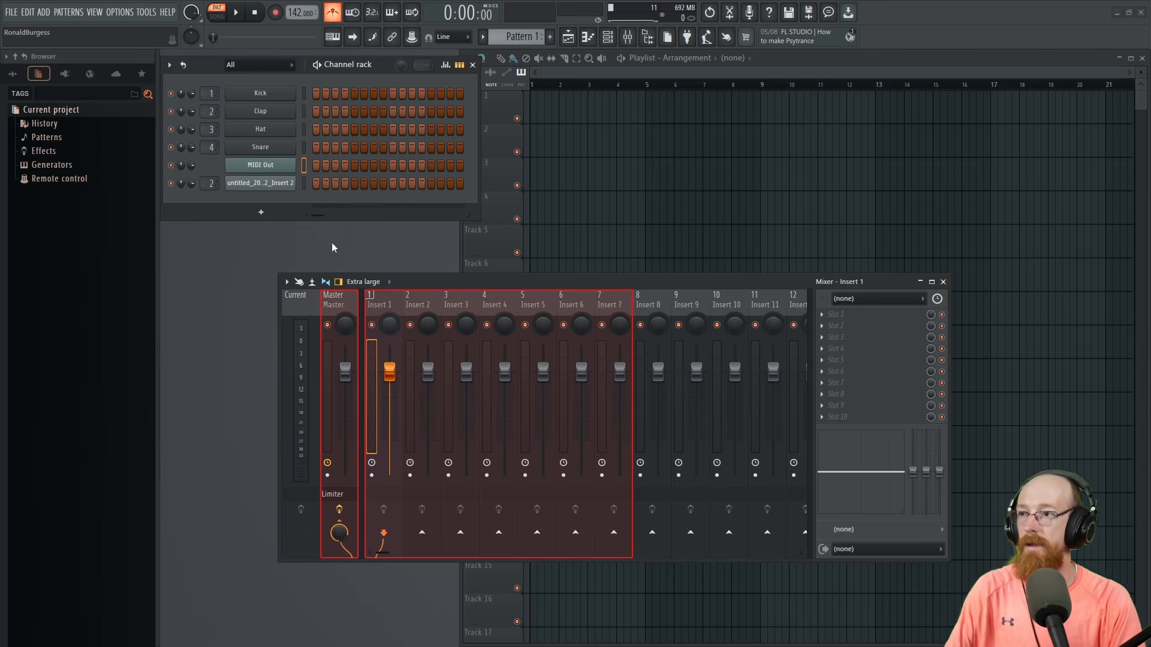
Place the recorded audio clip at bar 1 of playlist Track 1 and enable Normalize on it
click(279, 186)
drag(517, 282, 560, 426)
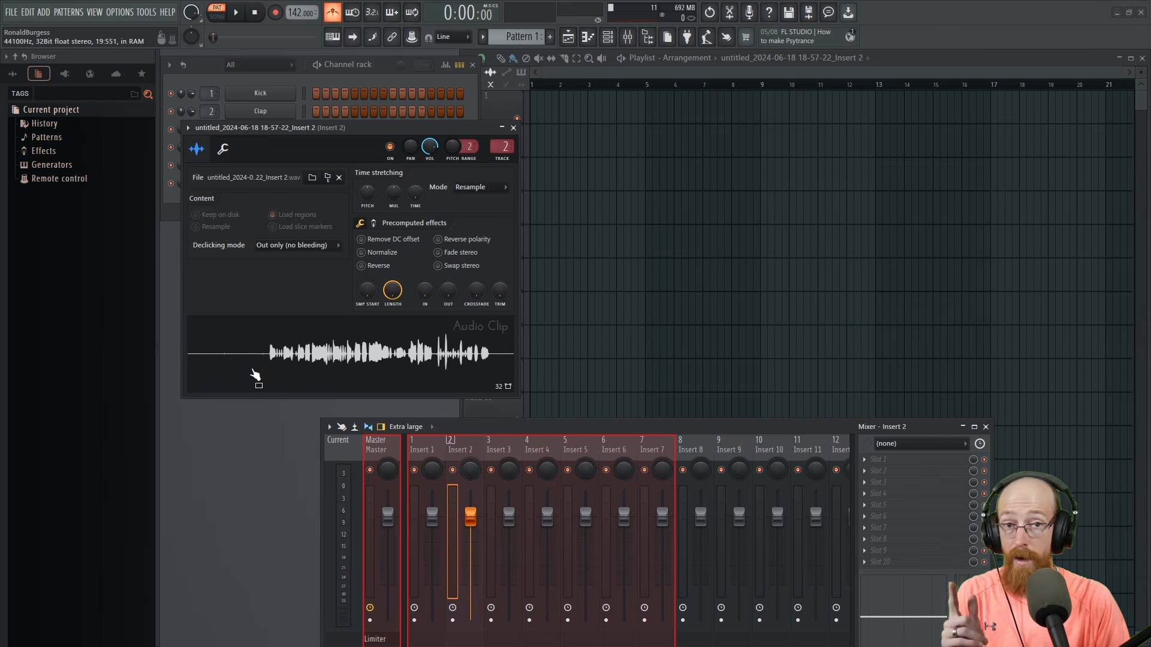
drag(255, 375, 490, 83)
click(360, 253)
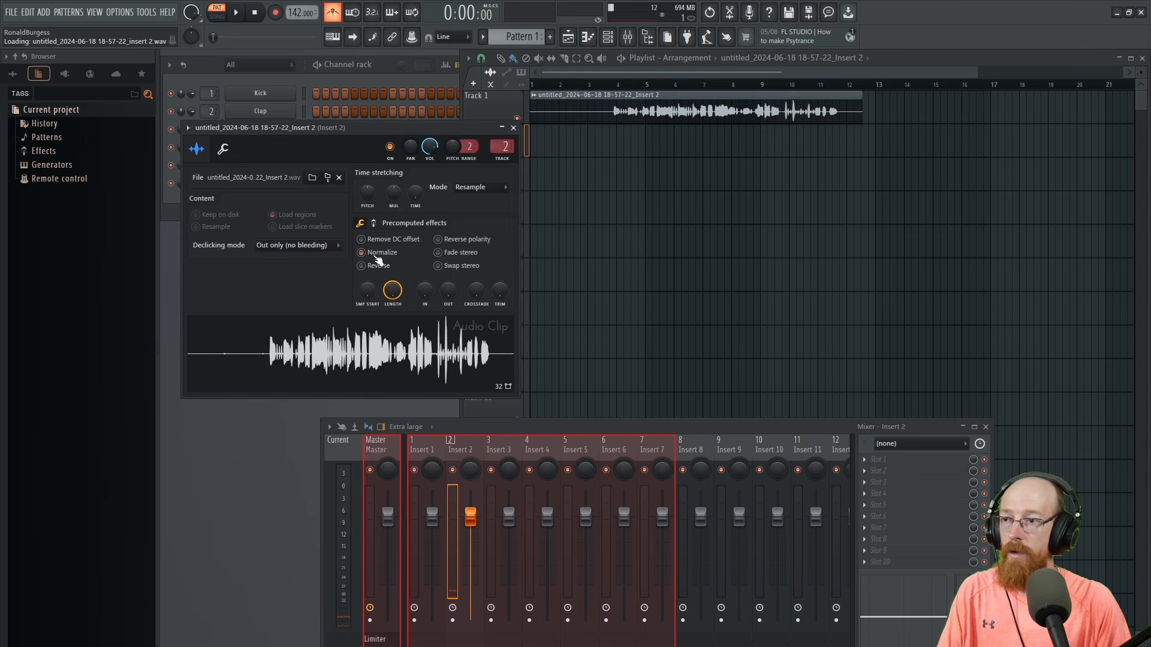
click(513, 127)
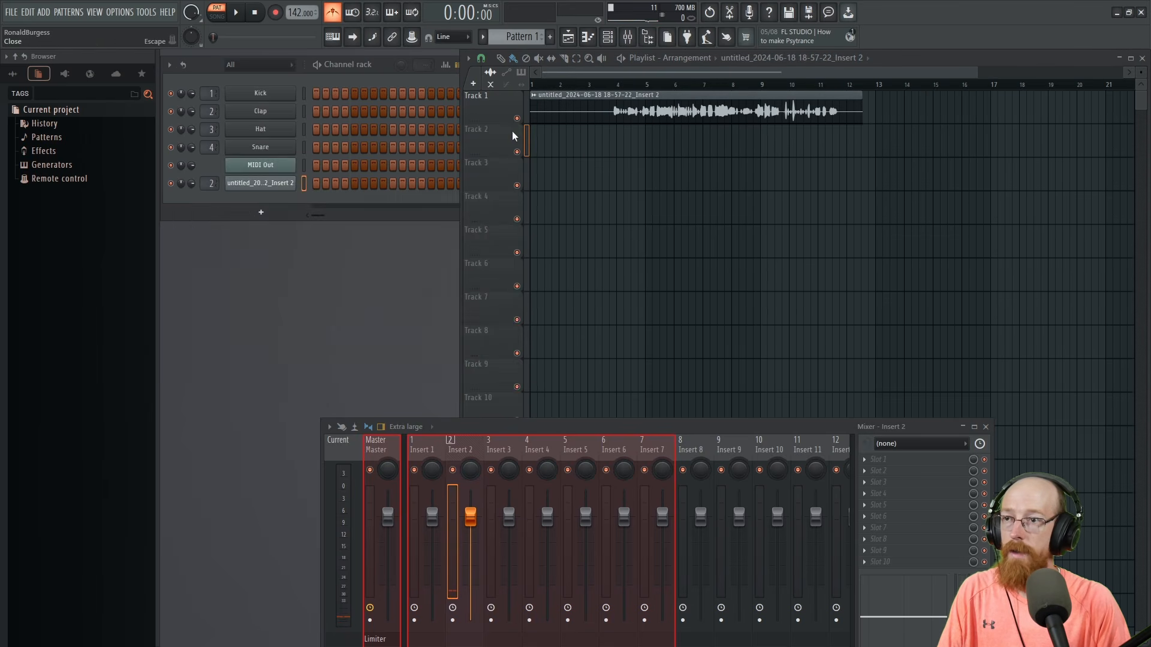
Rename the recorded clip's channel to Main Vox and color it teal
shift+click(275, 190)
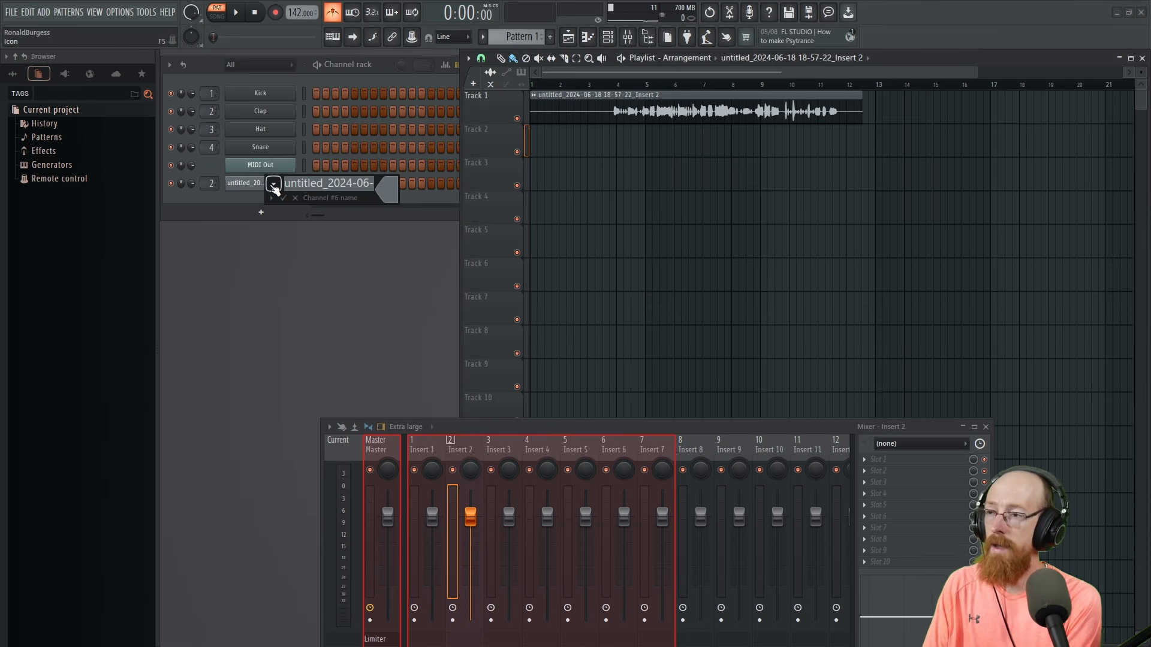
text(Main Vox)
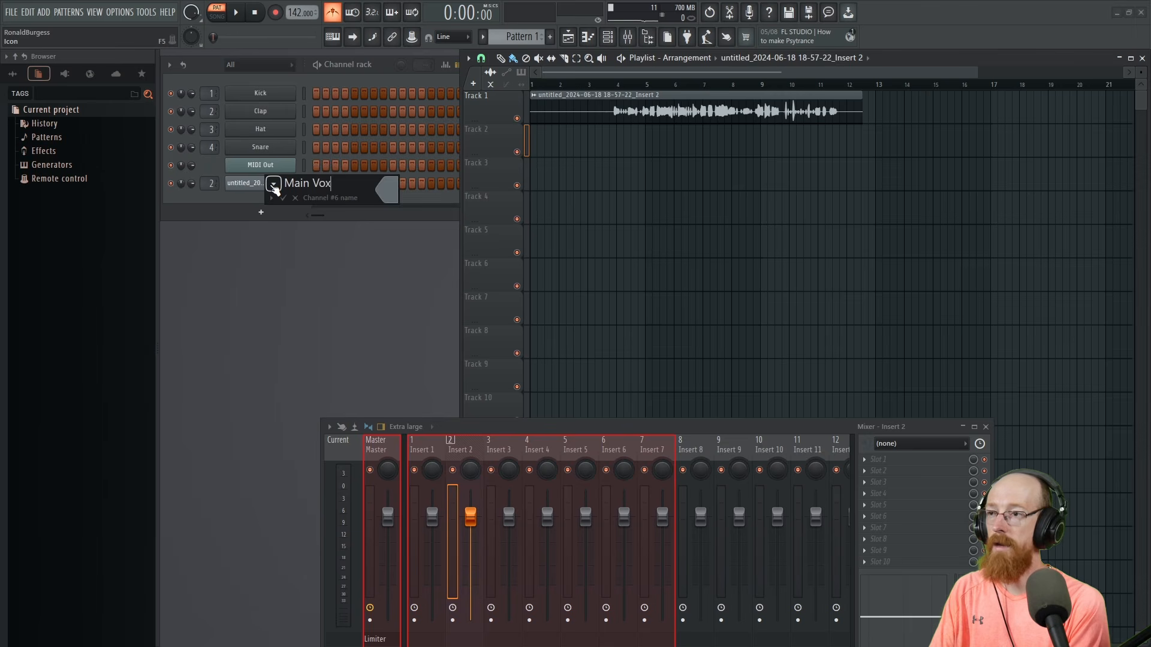
key(Return)
shift+click(275, 189)
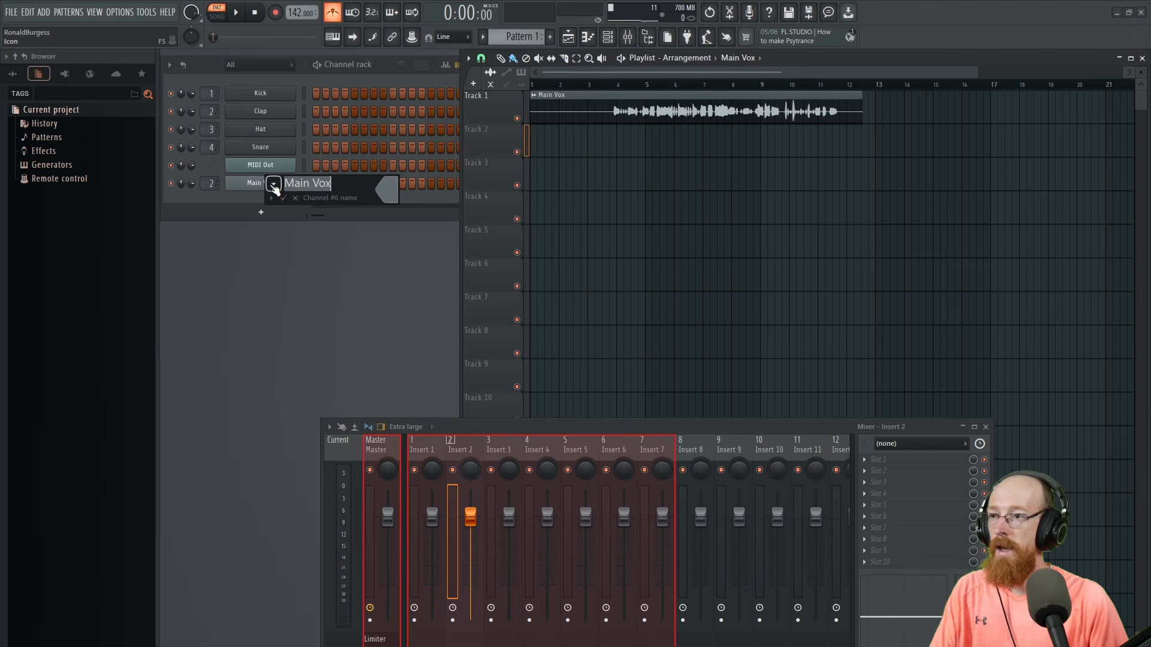
click(388, 196)
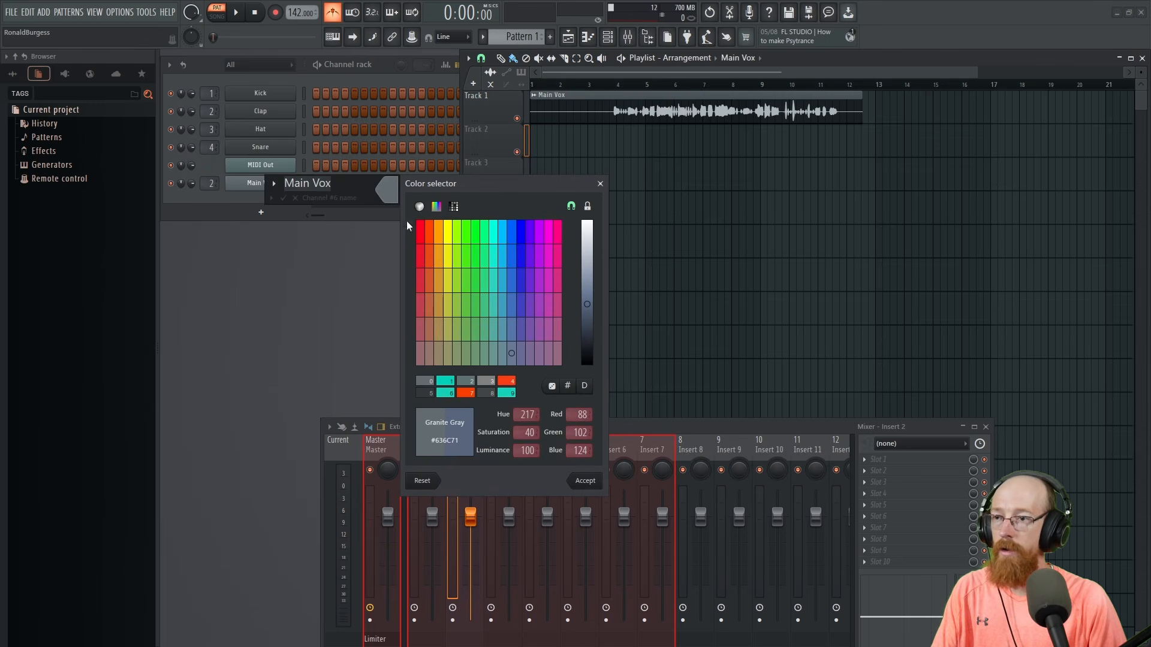
click(444, 393)
click(585, 482)
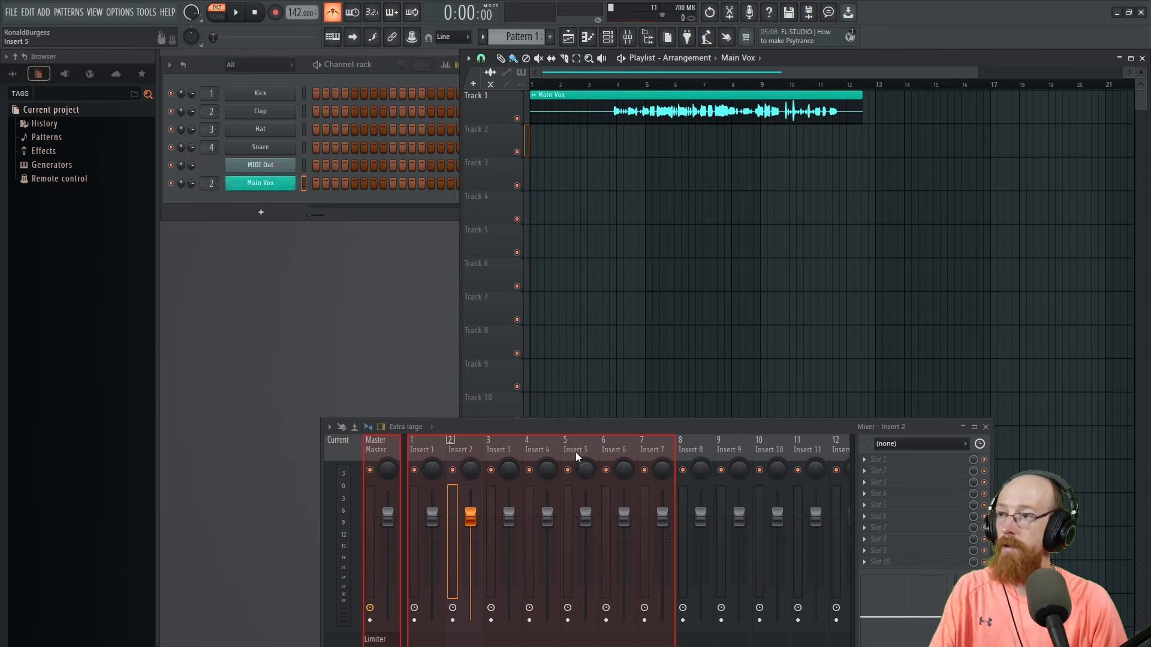
Delete the existing MIDI Out channel from the channel rack
right_click(266, 168)
click(372, 291)
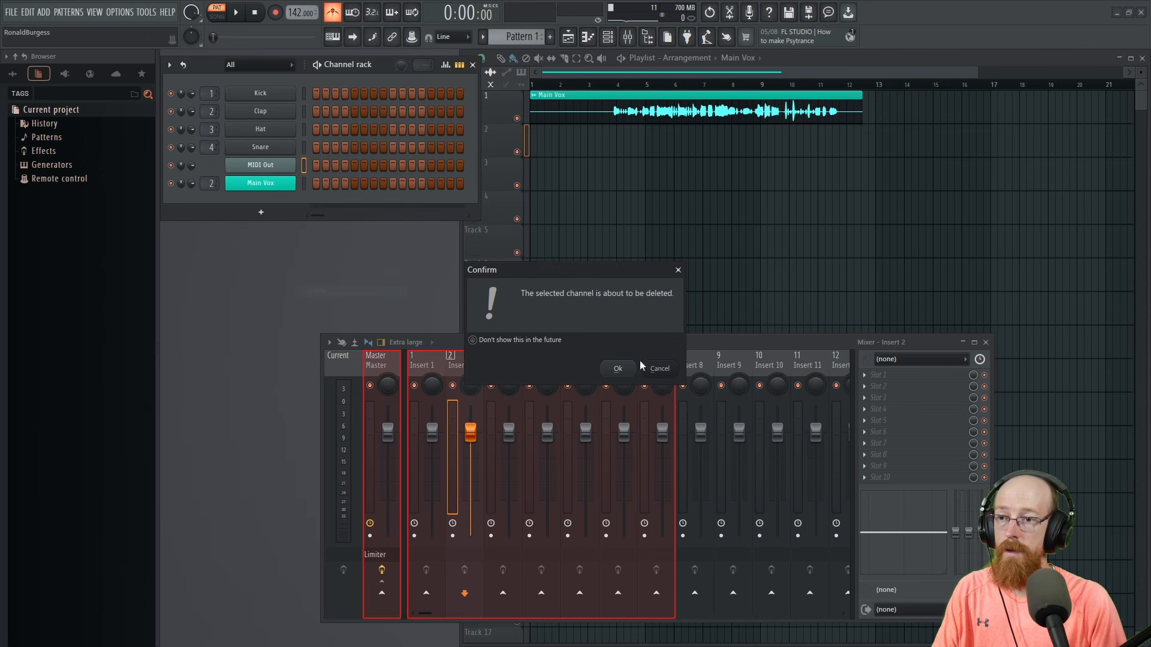
click(627, 373)
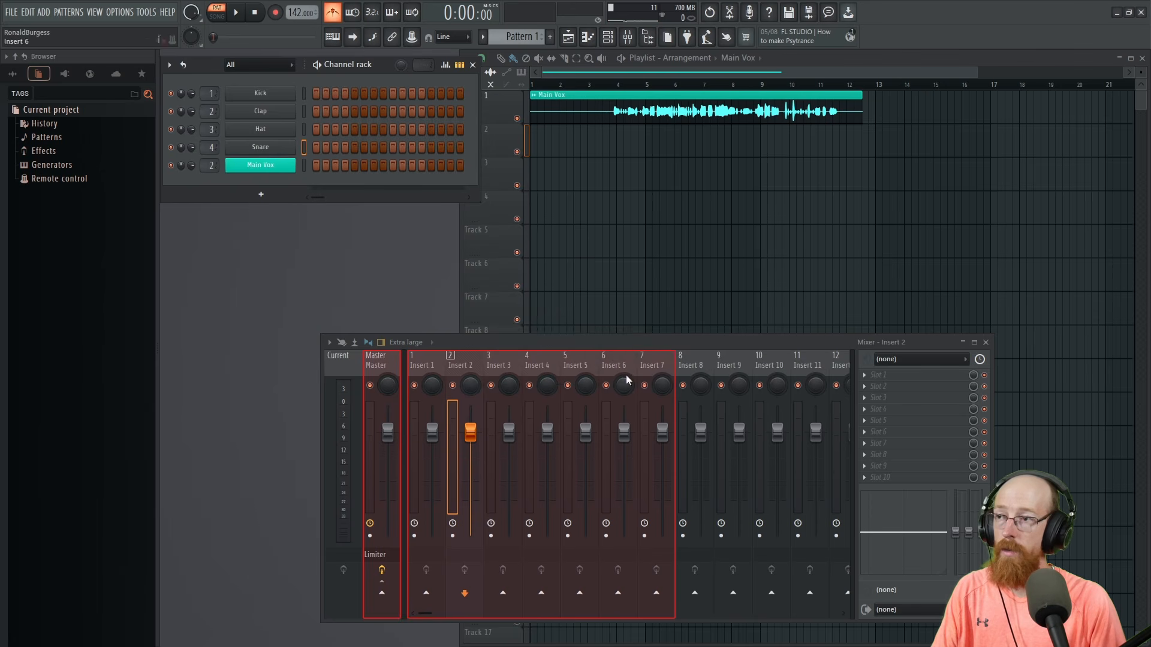
Link the Main Vox channel to mixer track 5 so that track takes its name and color
click(288, 173)
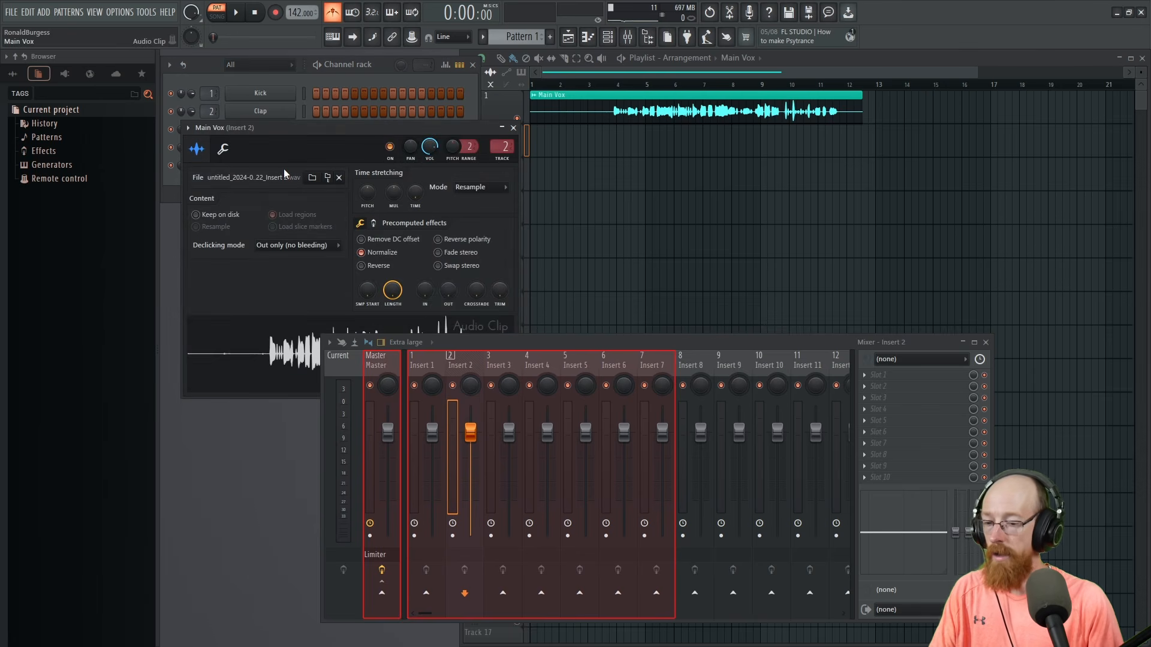
key(ctrl+l)
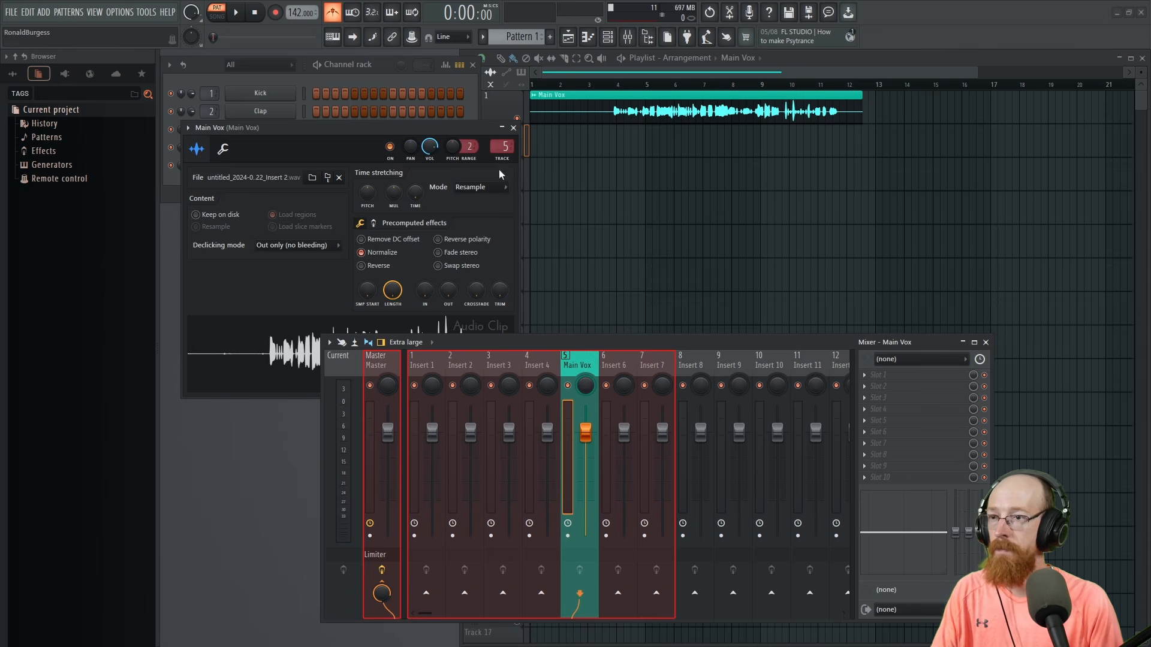
click(513, 128)
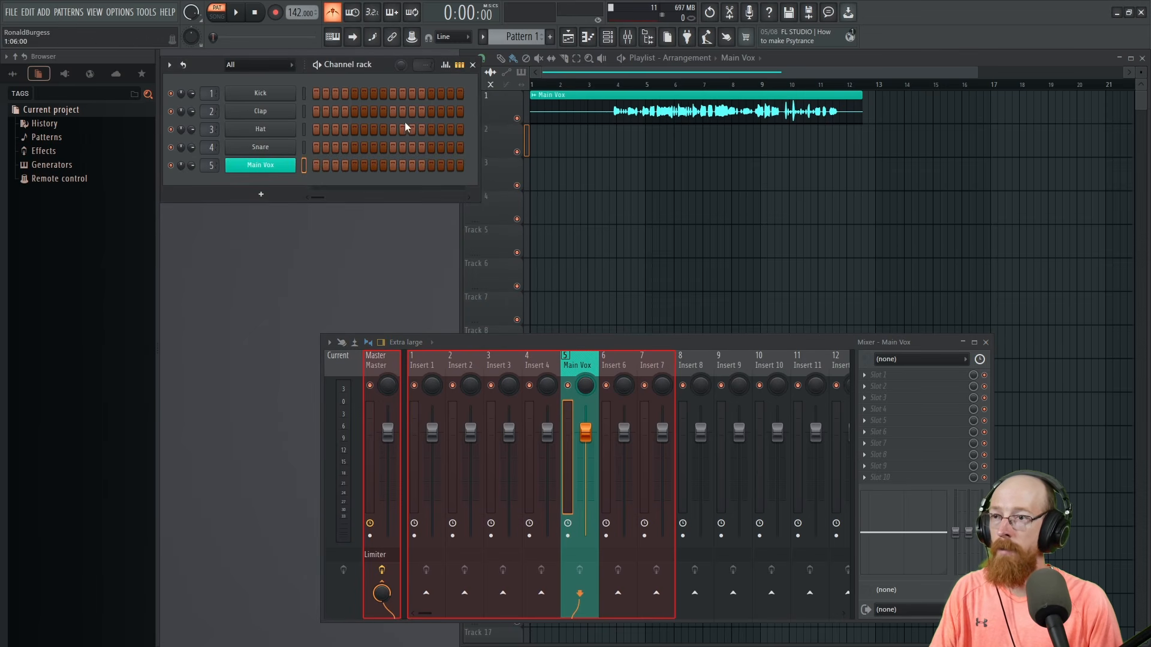
Set playlist Track 1 as an audio track for the Main Vox mixer track and shift it down one position
right_click(506, 93)
mouse_move(561, 181)
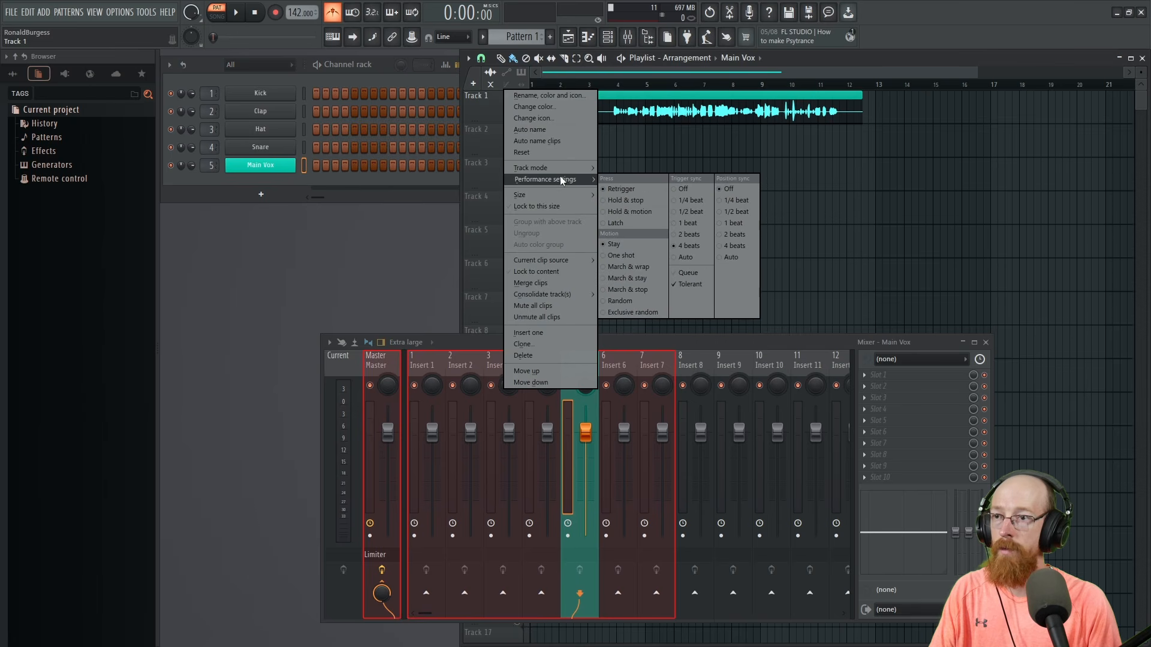
mouse_move(627, 180)
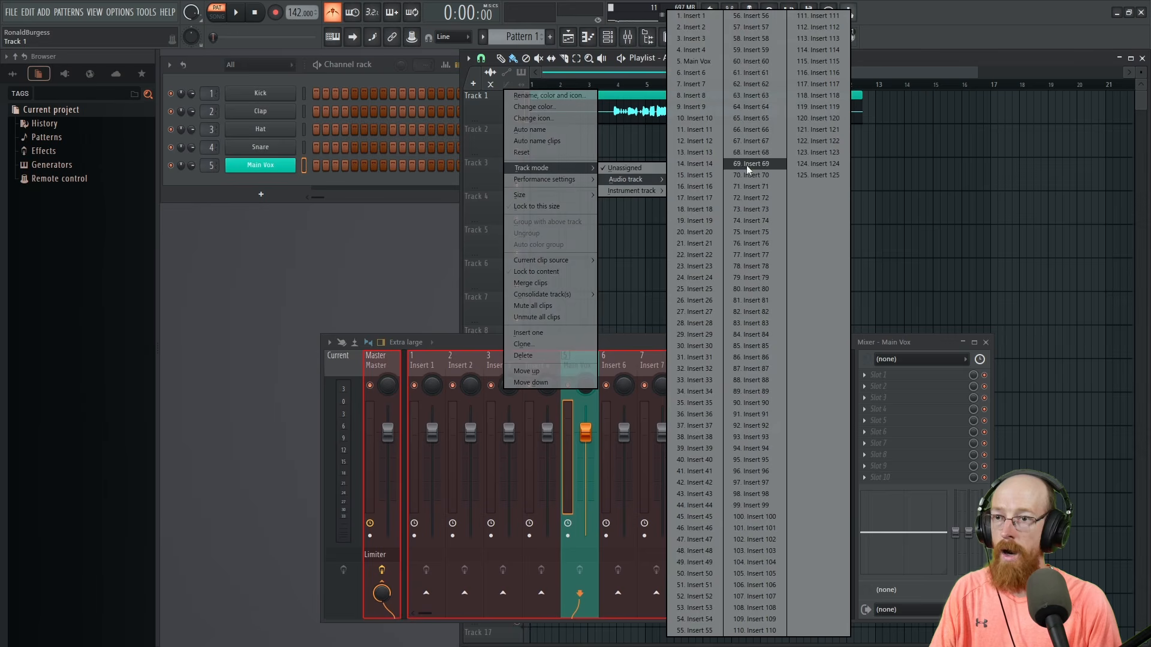
click(694, 62)
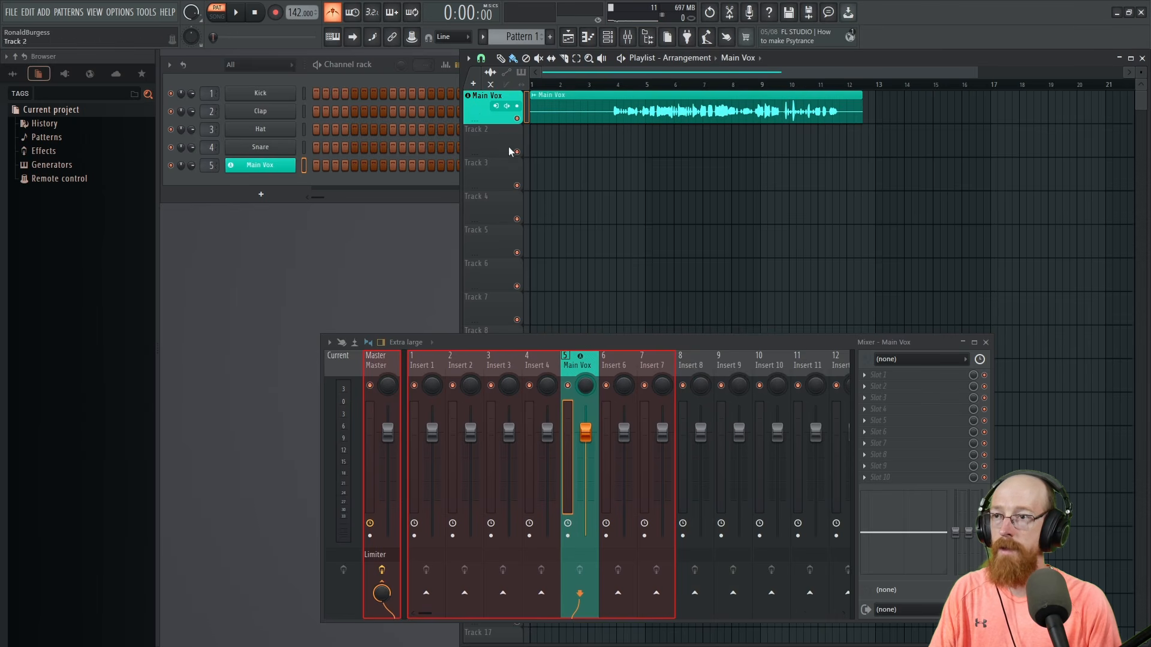
scroll(494, 145, up, 1)
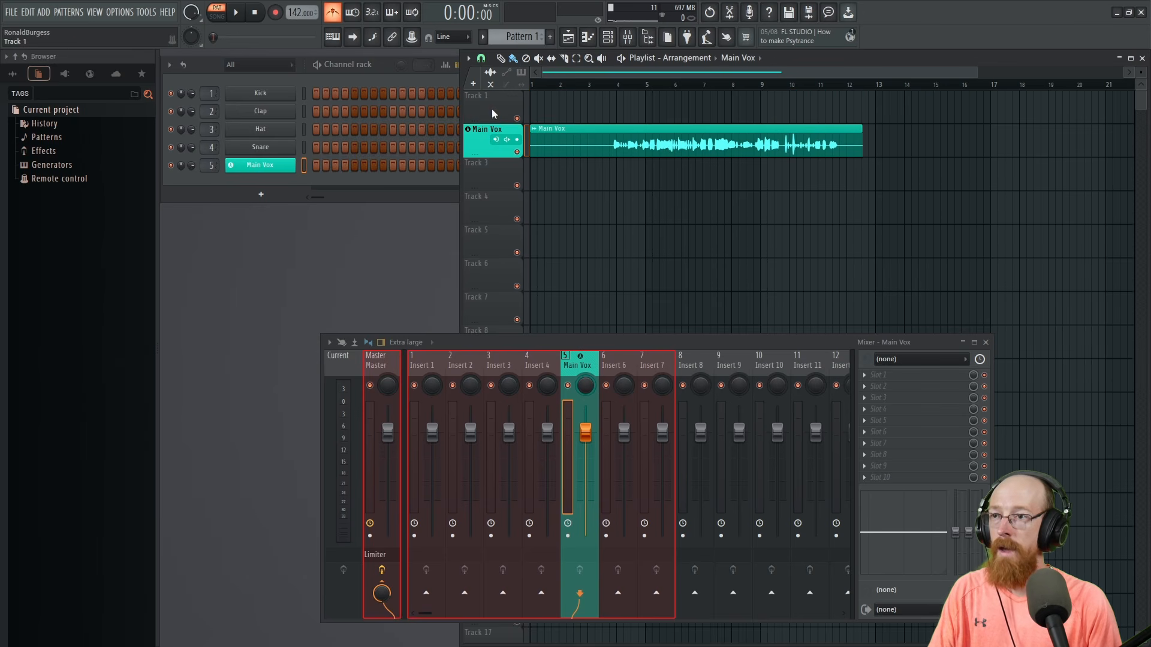
Add a new MIDI Out generator to the channel rack and close its window
right_click(272, 195)
text(midi)
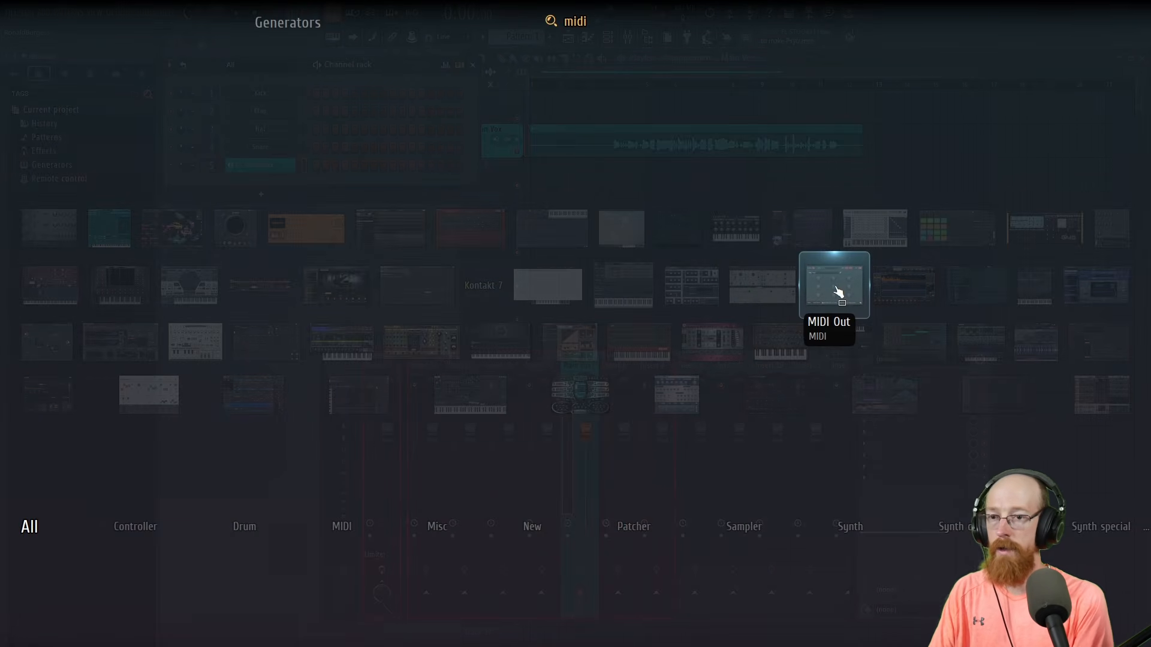
click(837, 292)
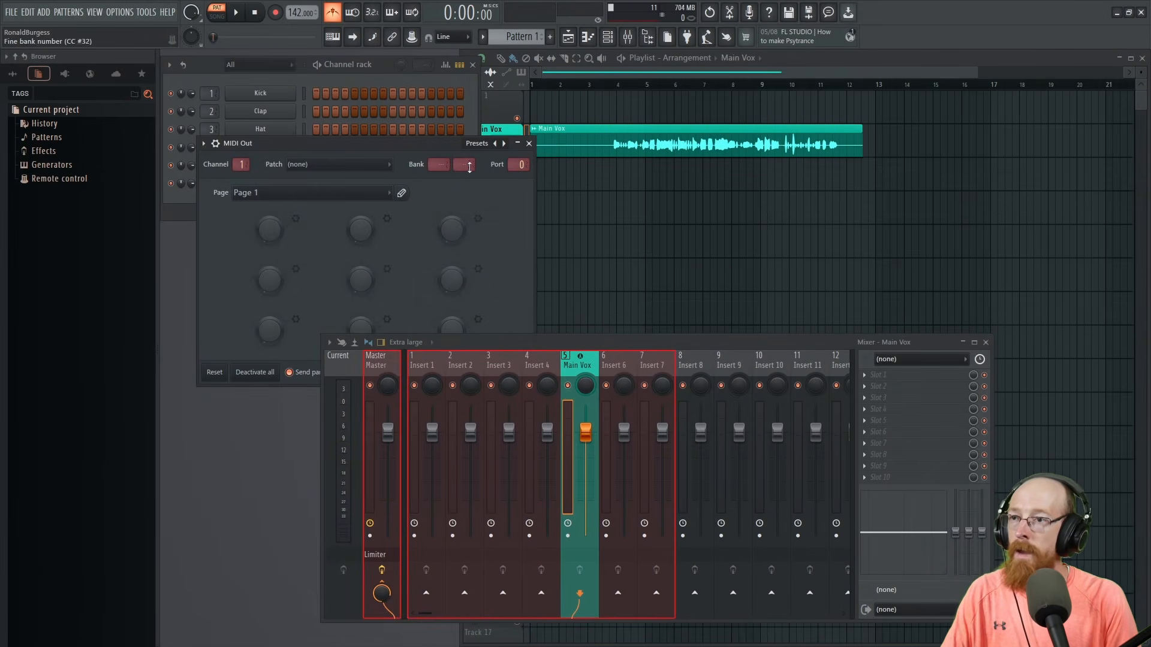
click(529, 145)
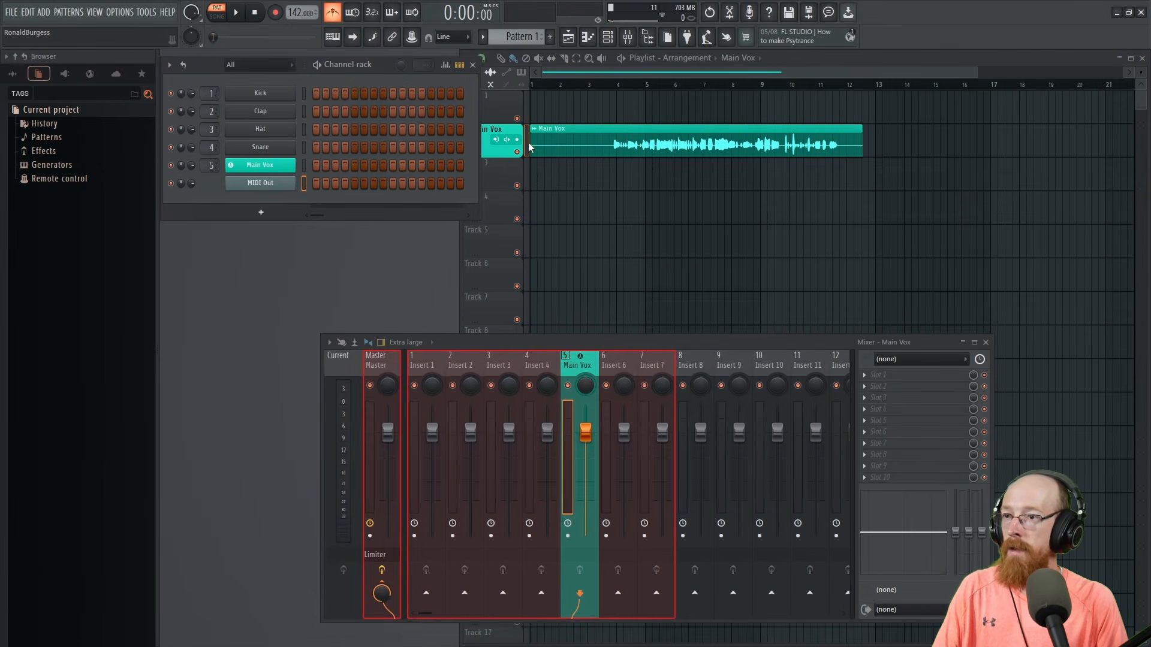
Rename the new MIDI Out channel to Humanoid MIDI and color it teal
shift+click(259, 182)
text(Humanoid MIDI)
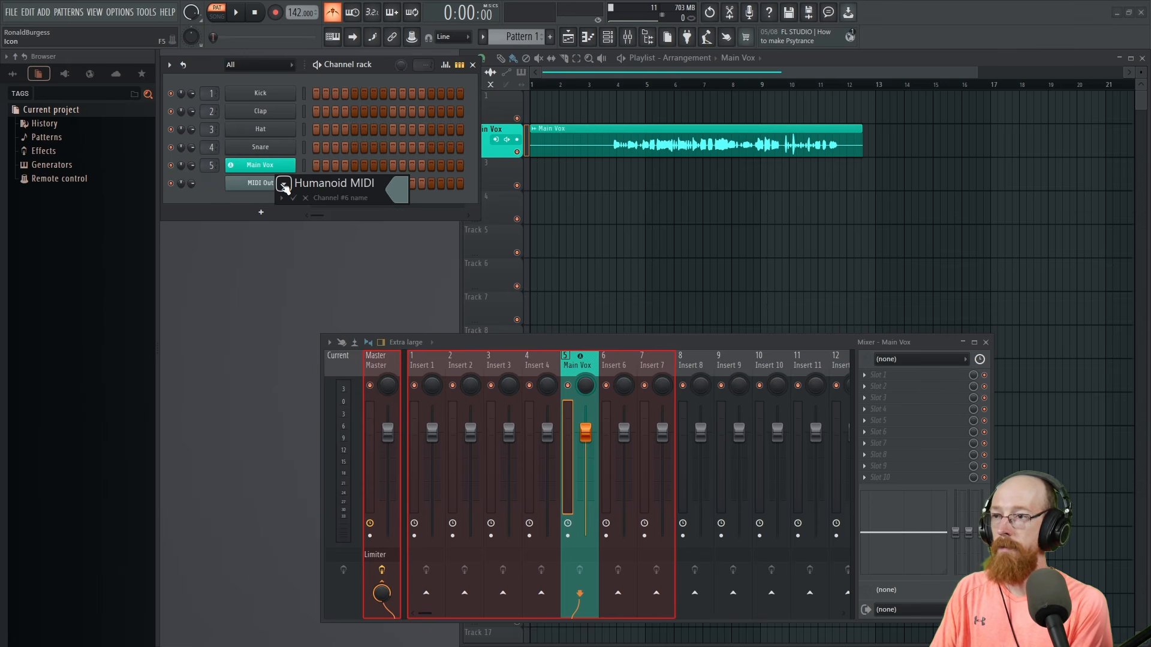
click(284, 188)
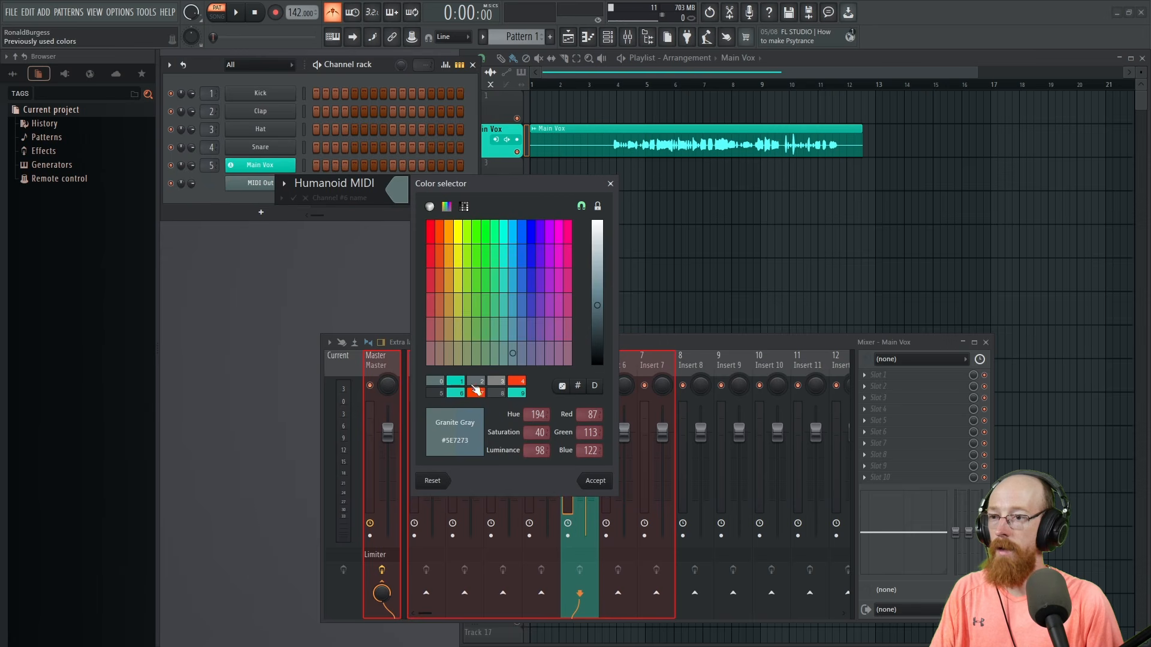
click(466, 386)
click(595, 481)
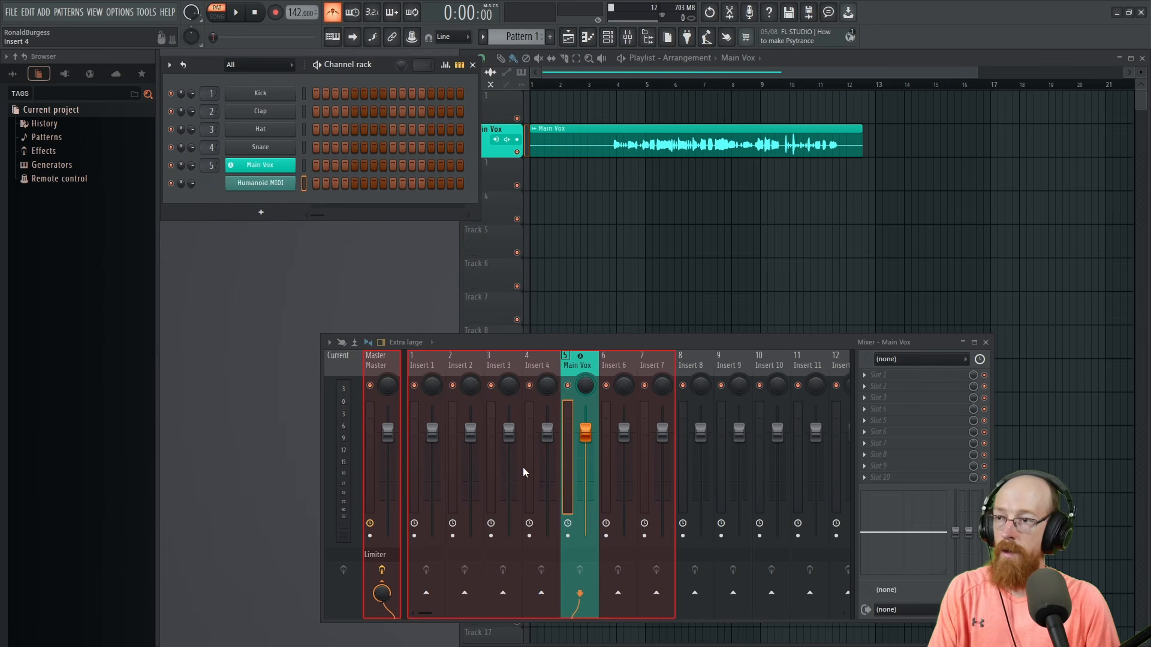
Move the Humanoid MIDI channel above Main Vox and assign it to a new instrument track
drag(278, 166, 280, 183)
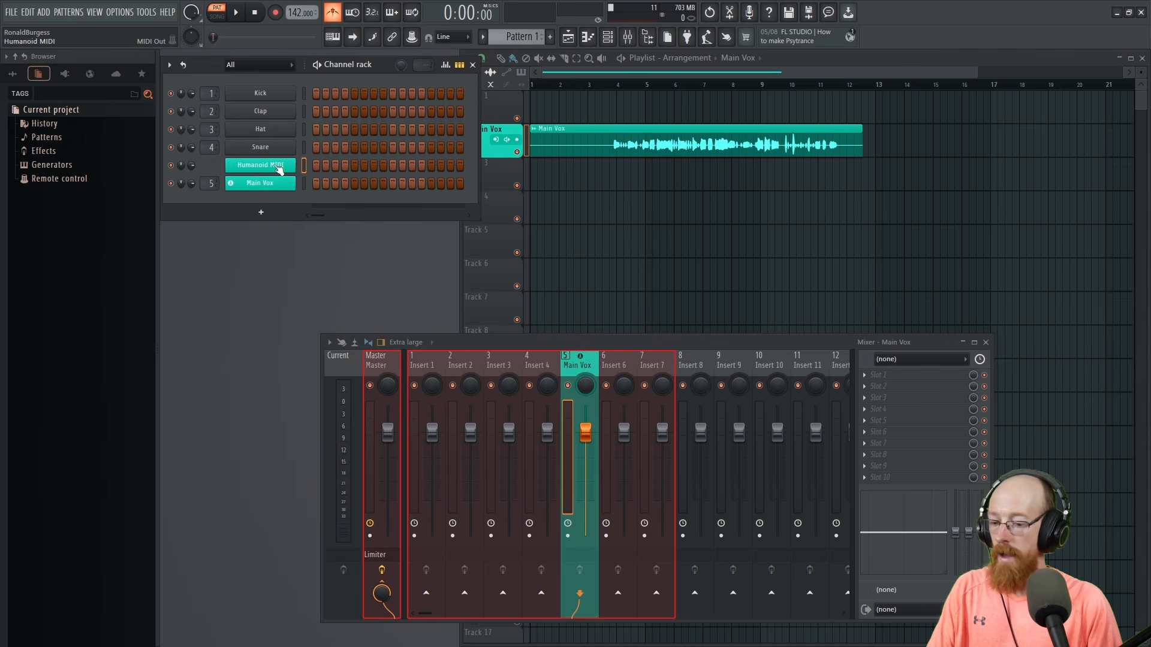
right_click(277, 169)
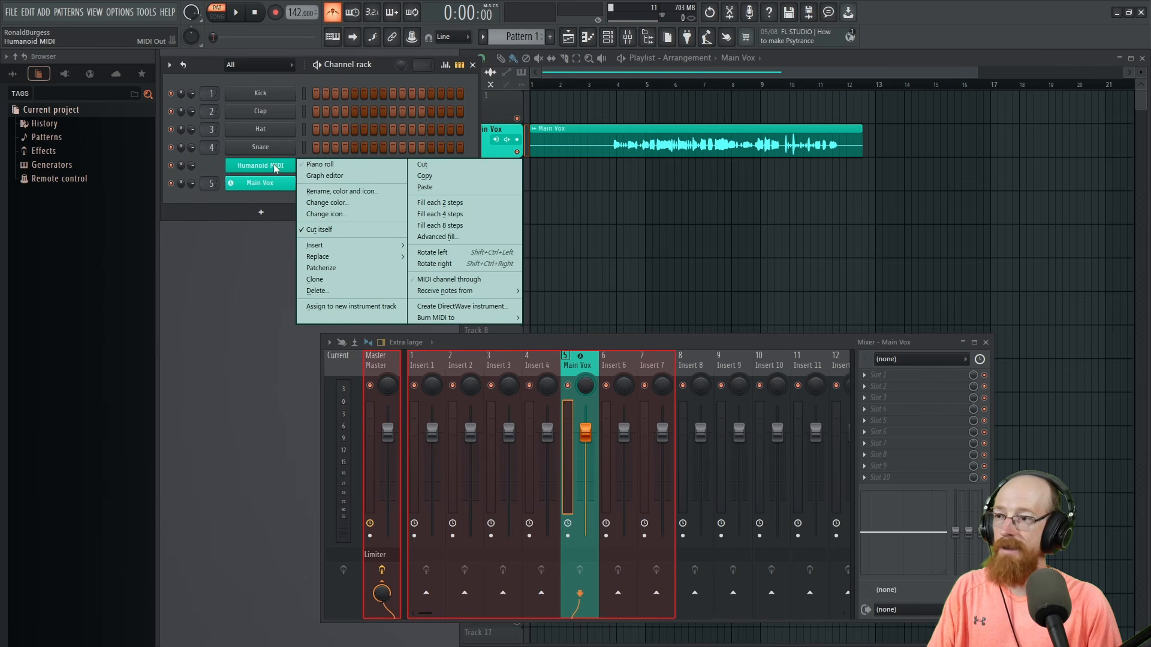
click(368, 306)
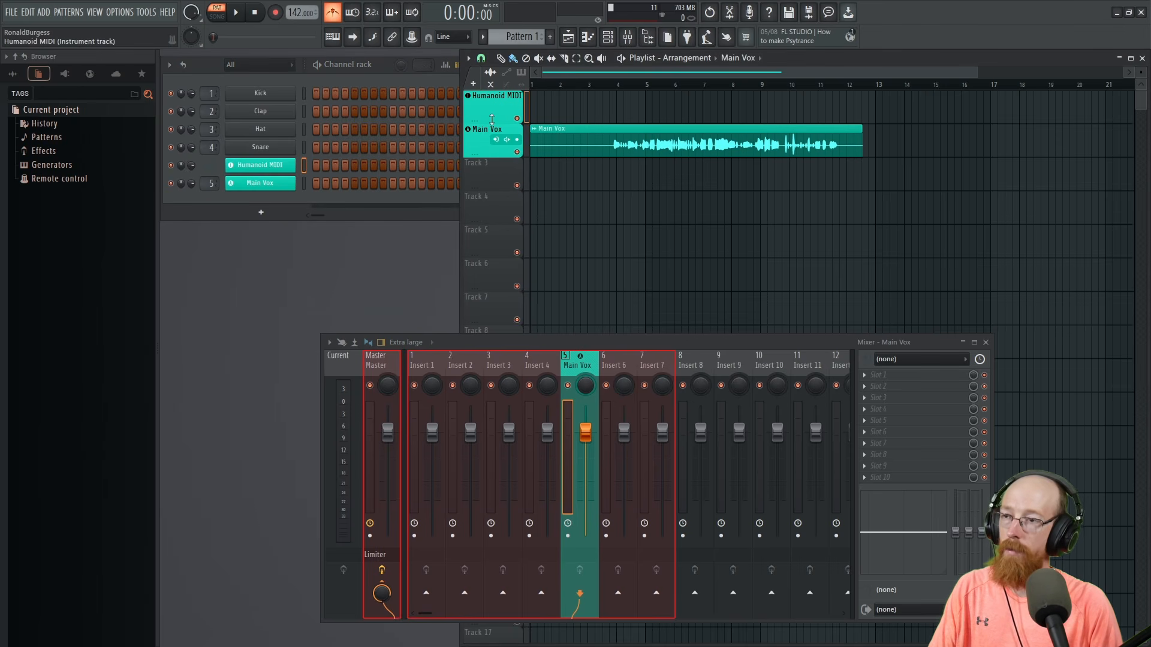
Group the Main Vox playlist track with the one above, then trim the clip's silent start and shift it to 1:13
click(488, 151)
key(shift+g)
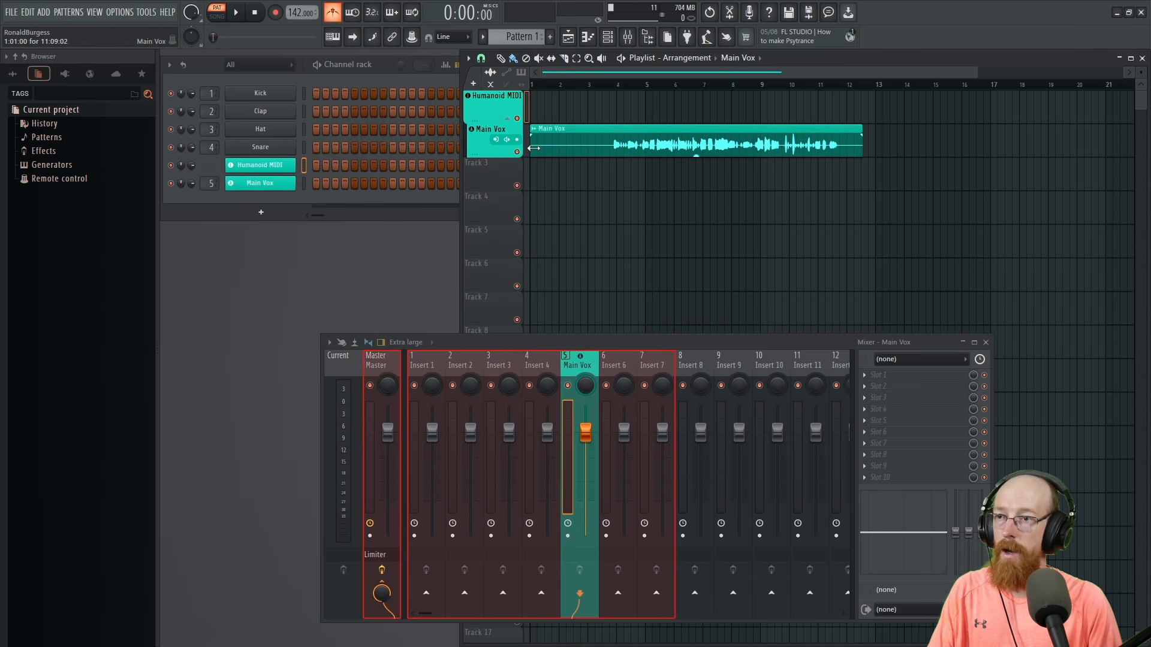
drag(533, 149, 590, 145)
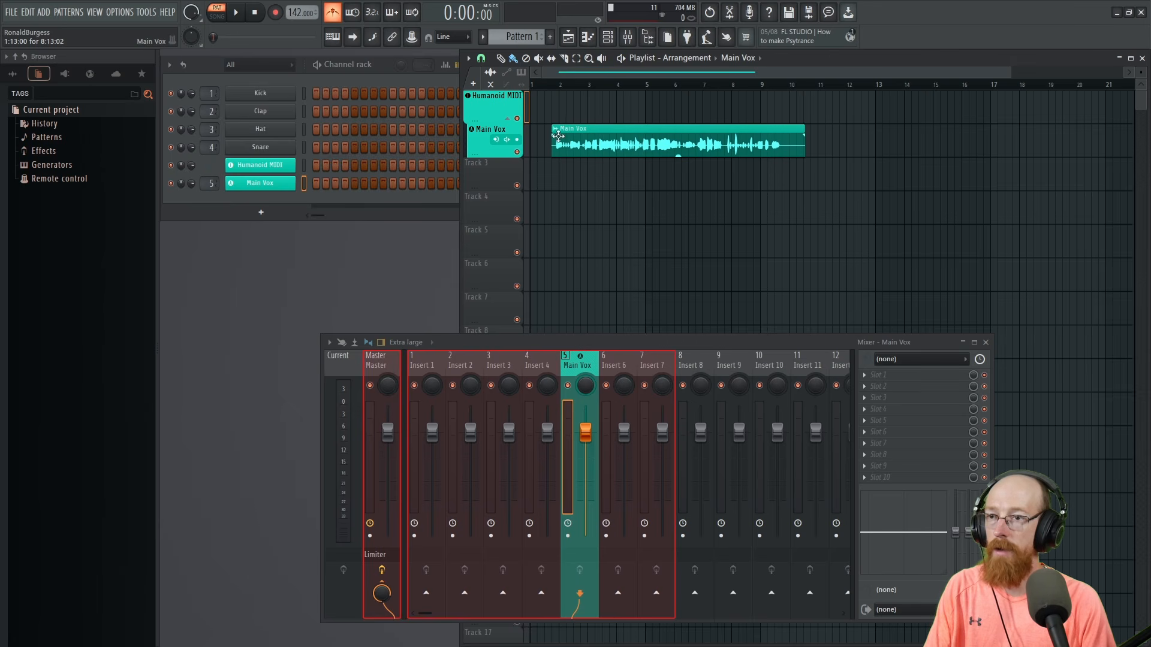
Add a time marker at bar 2 of the playlist and set its action to Start
click(559, 85)
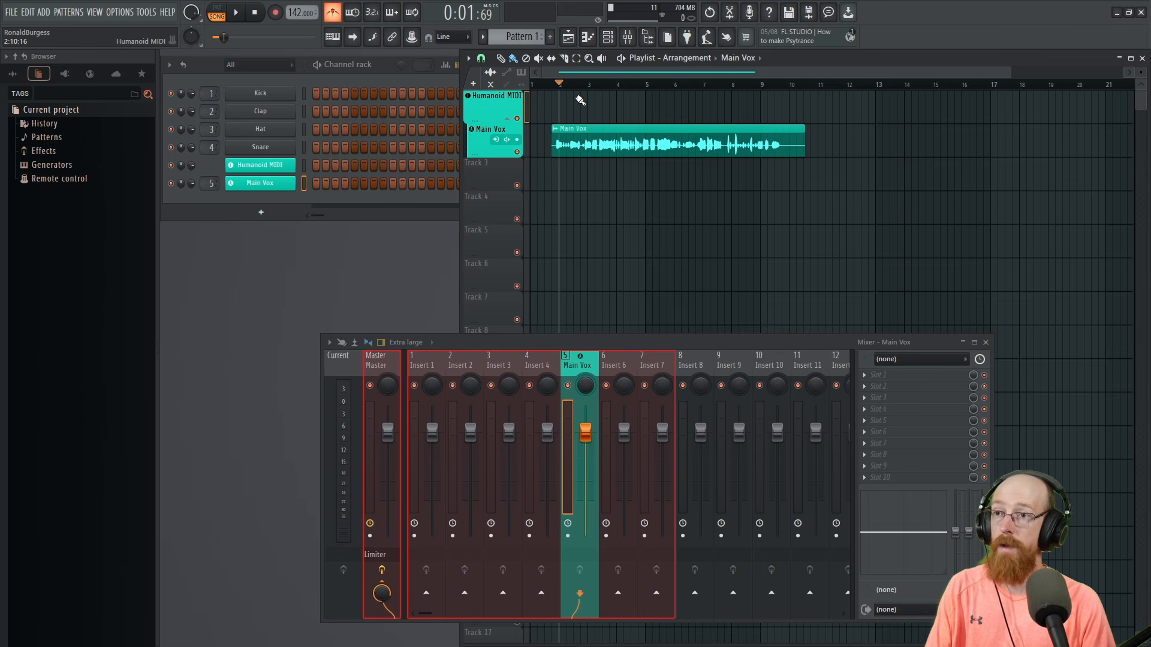
key(ctrl+t)
right_click(572, 102)
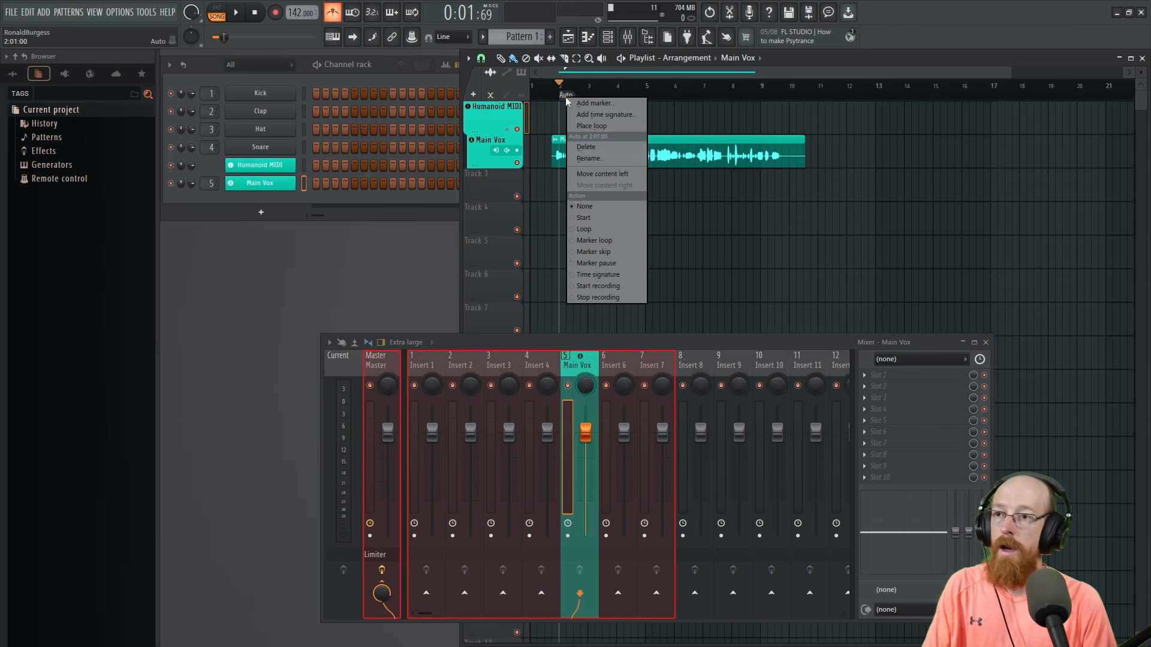
click(590, 217)
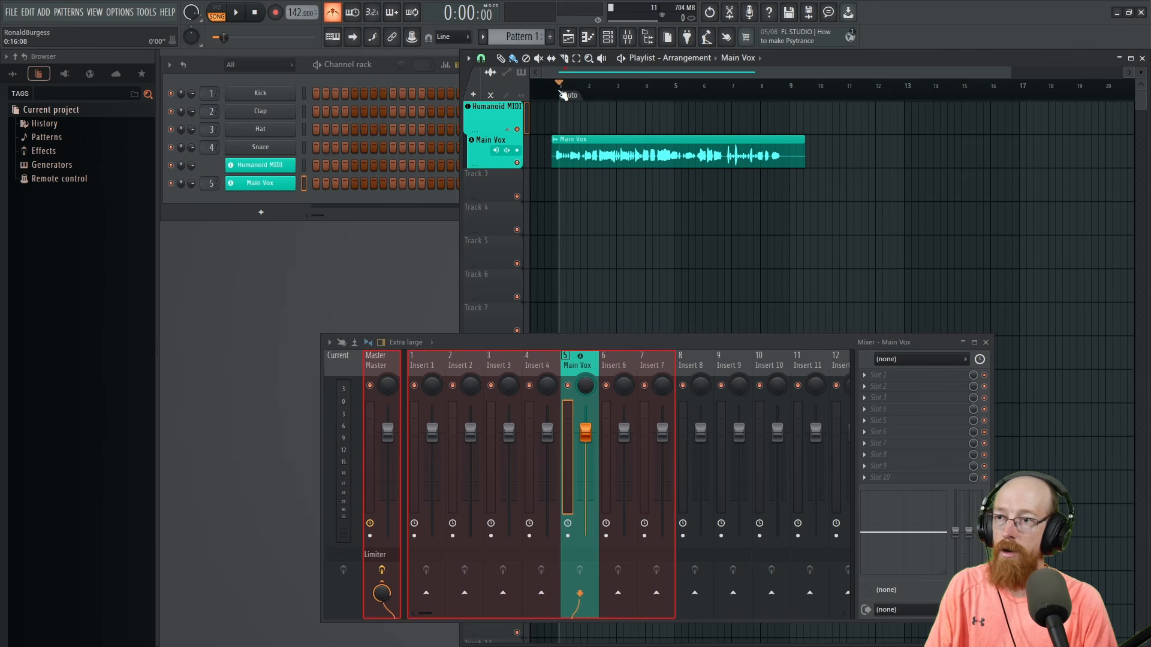
Move the Main Vox mixer track into the first insert position, beside the Master
mouse_move(567, 87)
mouse_down()
mouse_move(588, 89)
mouse_move(569, 99)
mouse_up()
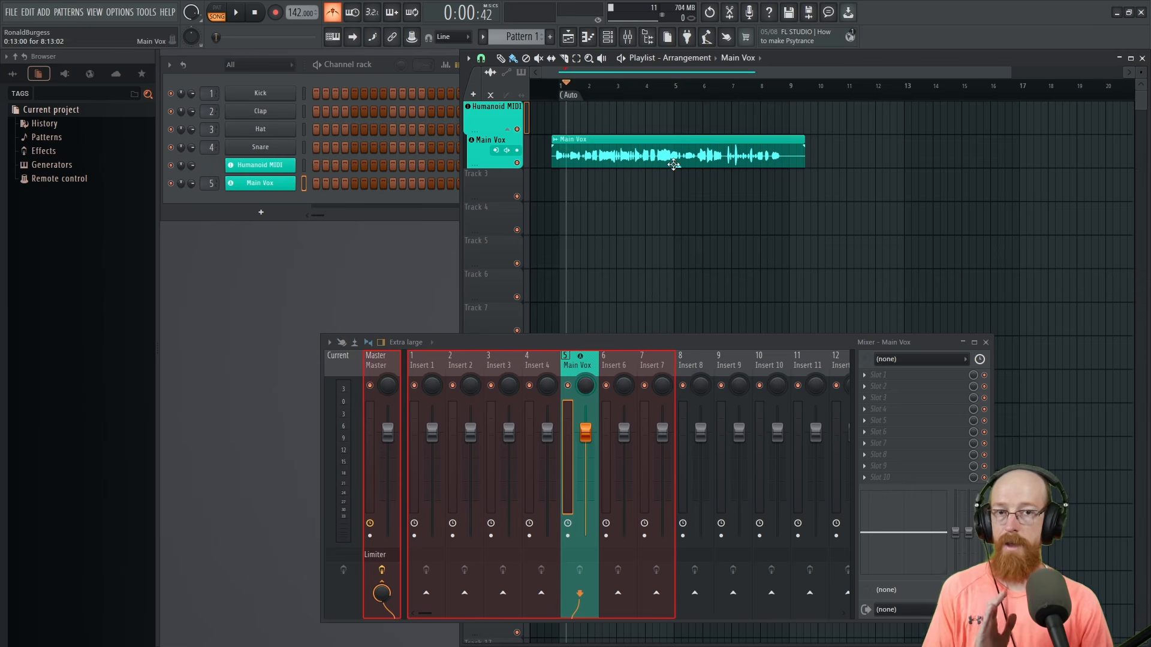
click(562, 88)
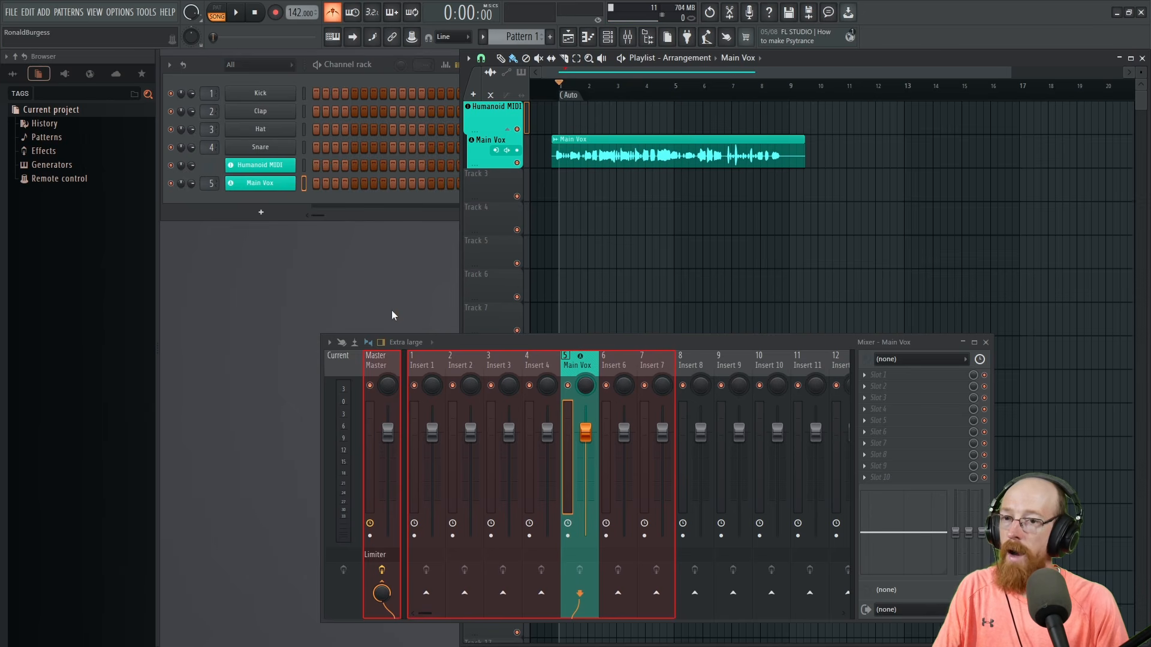
drag(560, 357, 430, 379)
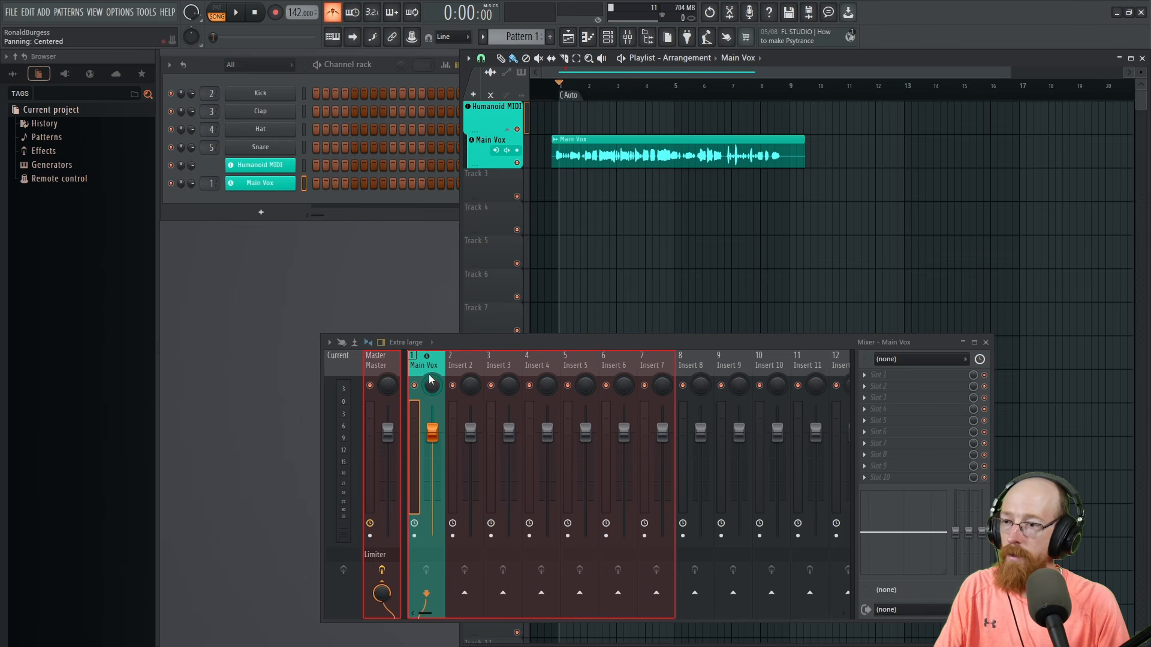
Nudge the Main Vox clip slightly later so the vocal lines up with the bar 1 marker, checking it by playback
click(552, 87)
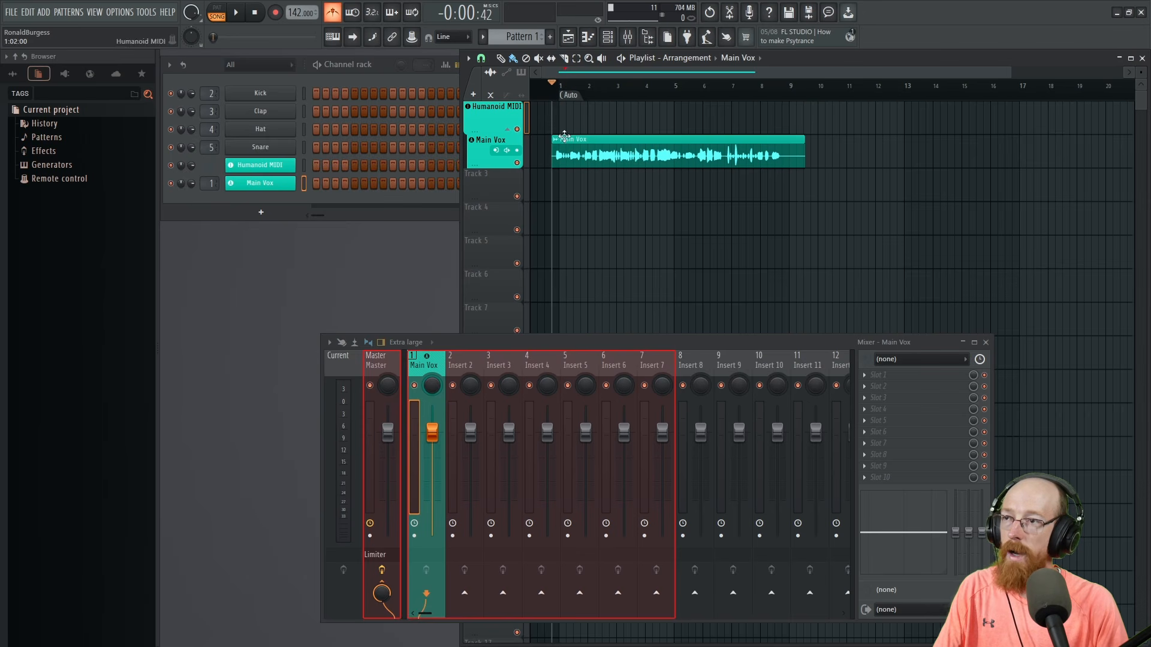
key(space)
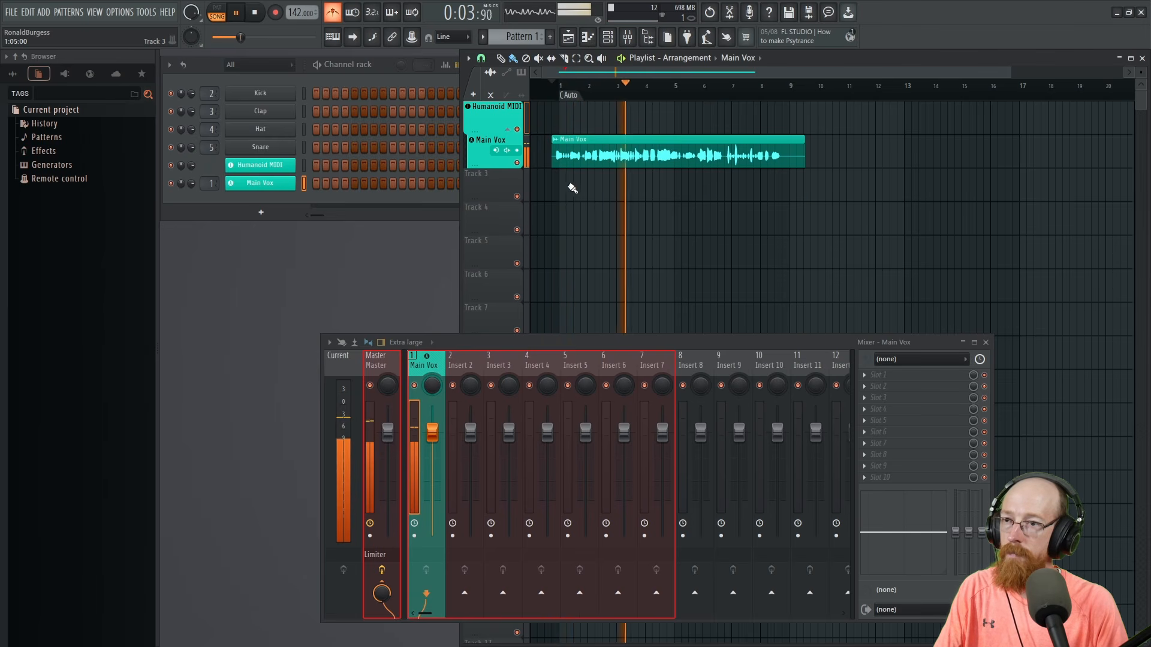
key(space)
scroll(564, 185, up, 6)
drag(599, 156, 607, 156)
key(space)
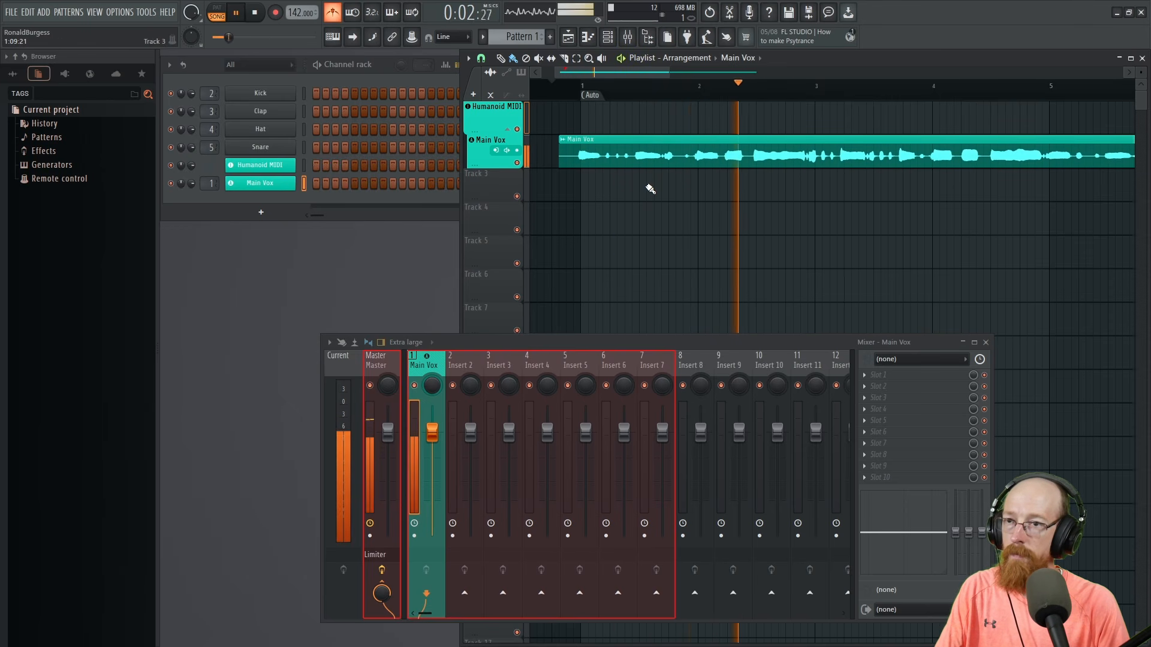
key(space)
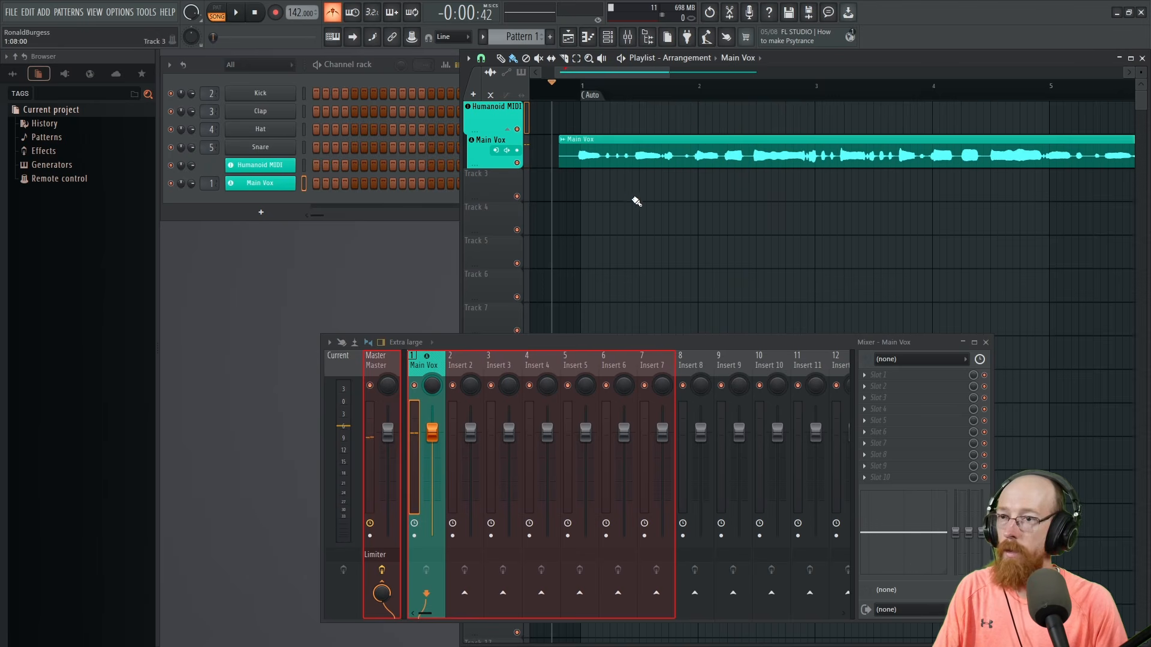
scroll(629, 186, down, 4)
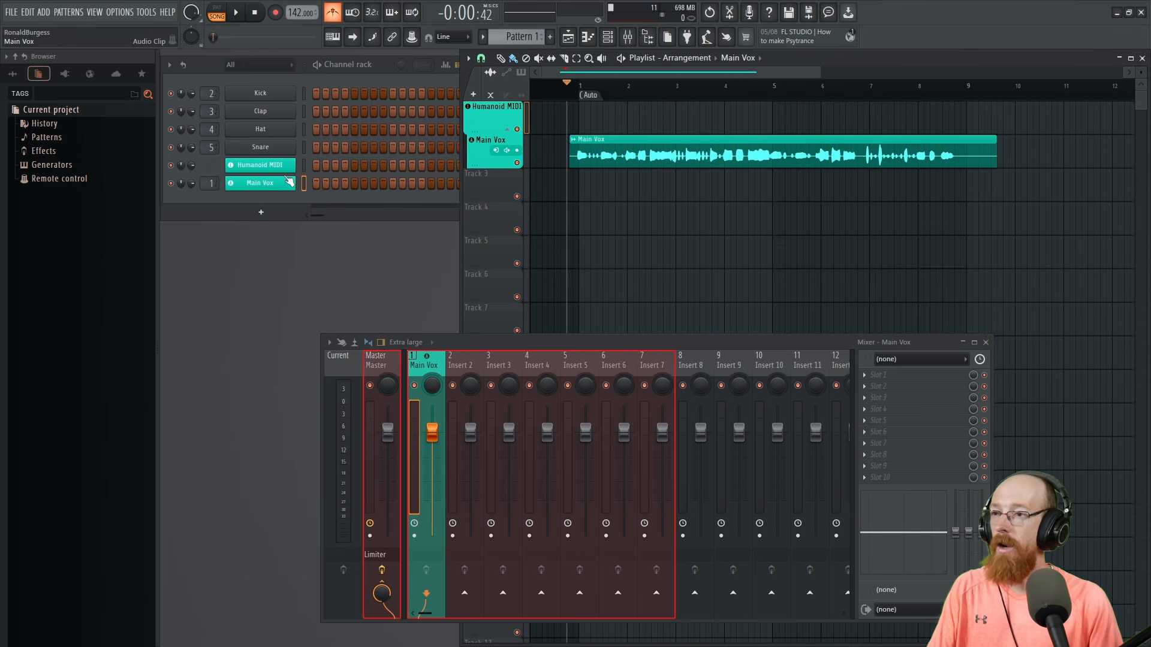
Load the VST3 version of Baby Audio Humanoid into the first effect slot of the Main Vox mixer track
key(F8)
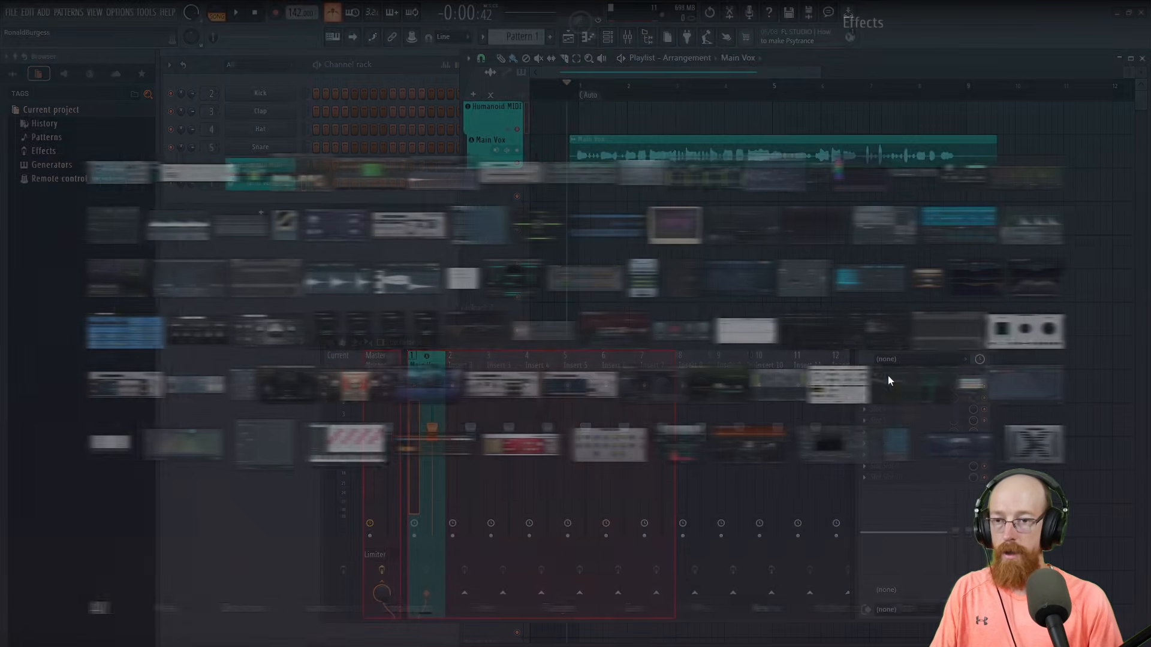
key(Escape)
click(889, 380)
click(1013, 379)
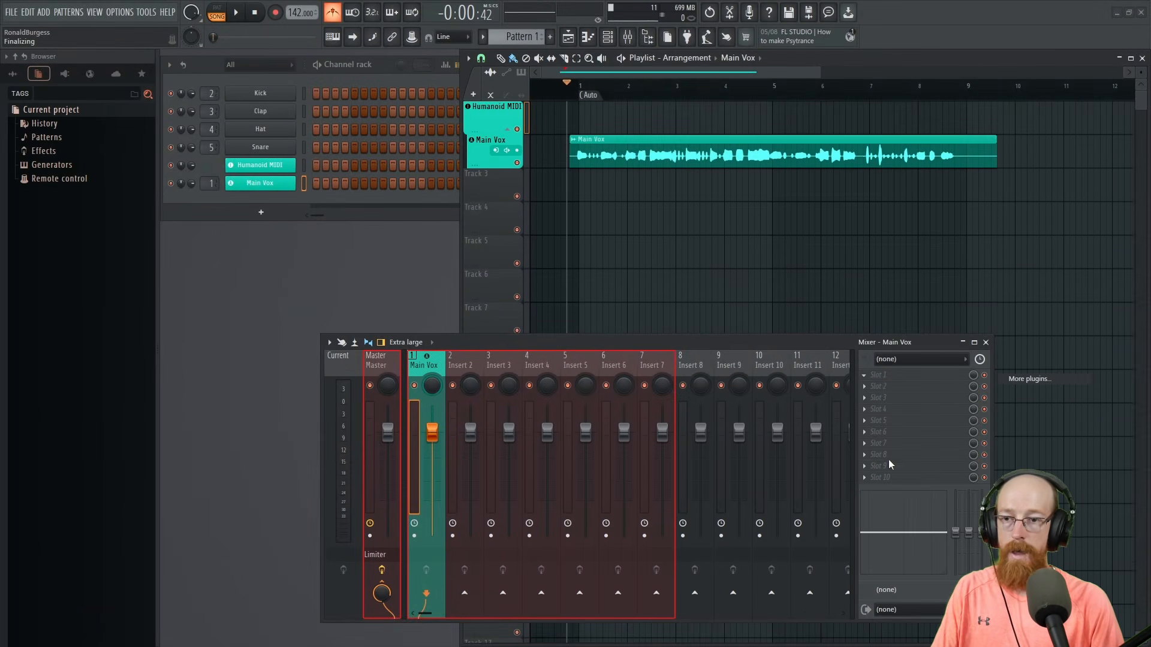
click(589, 622)
text(human)
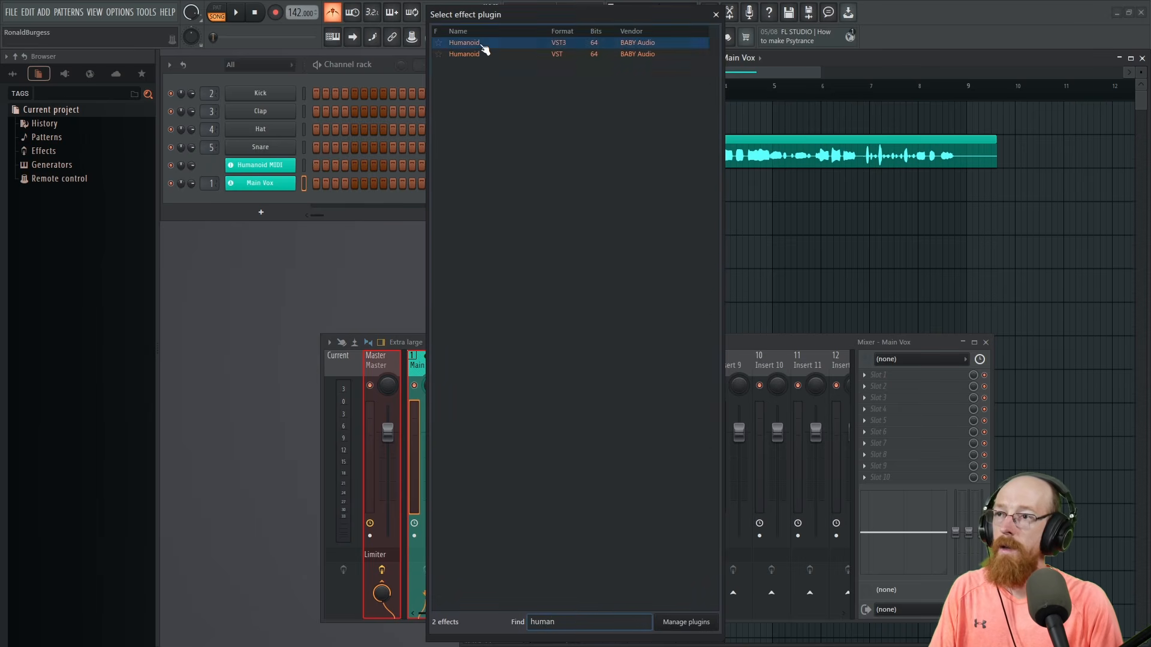
double_click(474, 43)
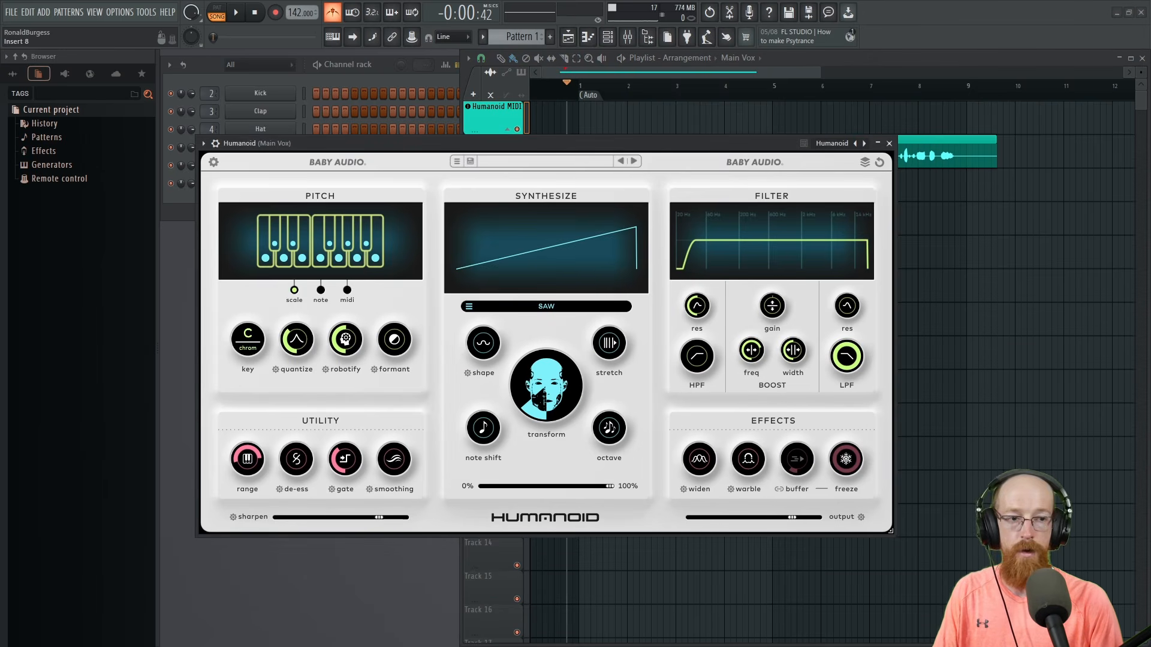
Set Humanoid's pitch mode to MIDI and its MIDI input port to 3, and return to the plugin editor
drag(457, 143, 505, 120)
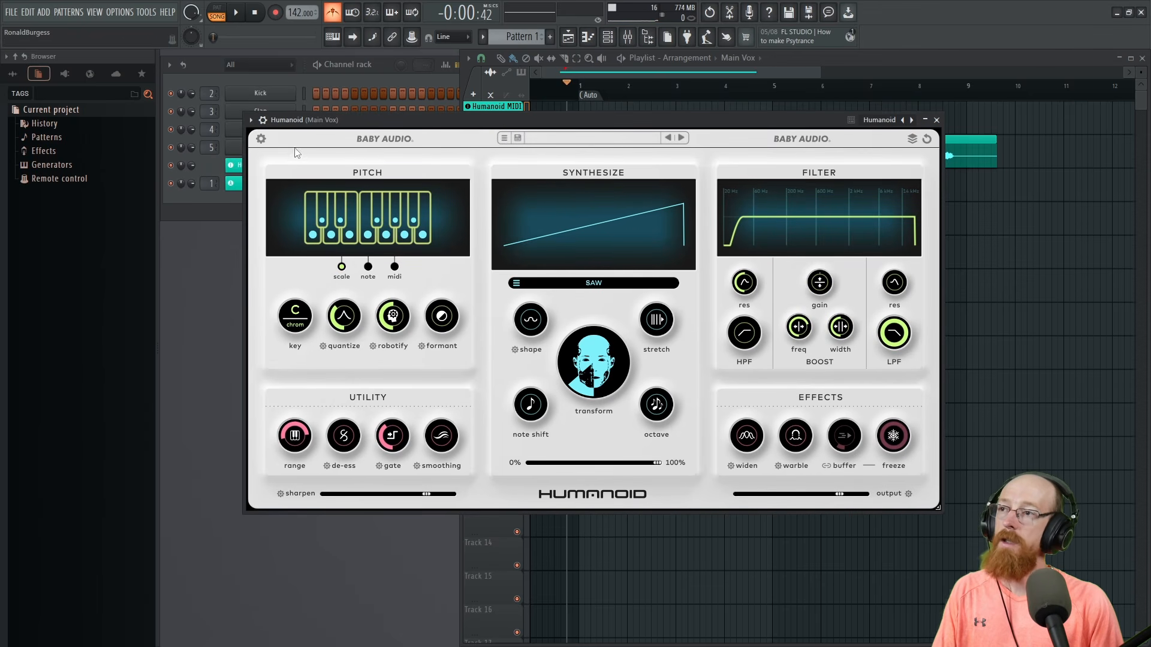
click(393, 268)
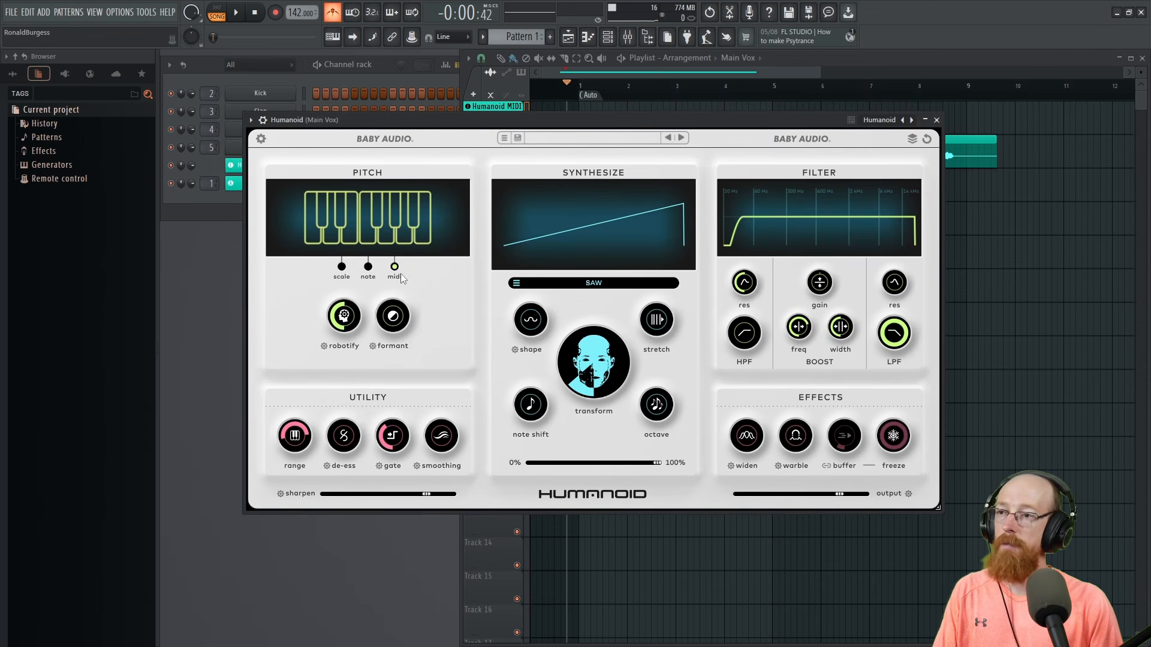
click(262, 120)
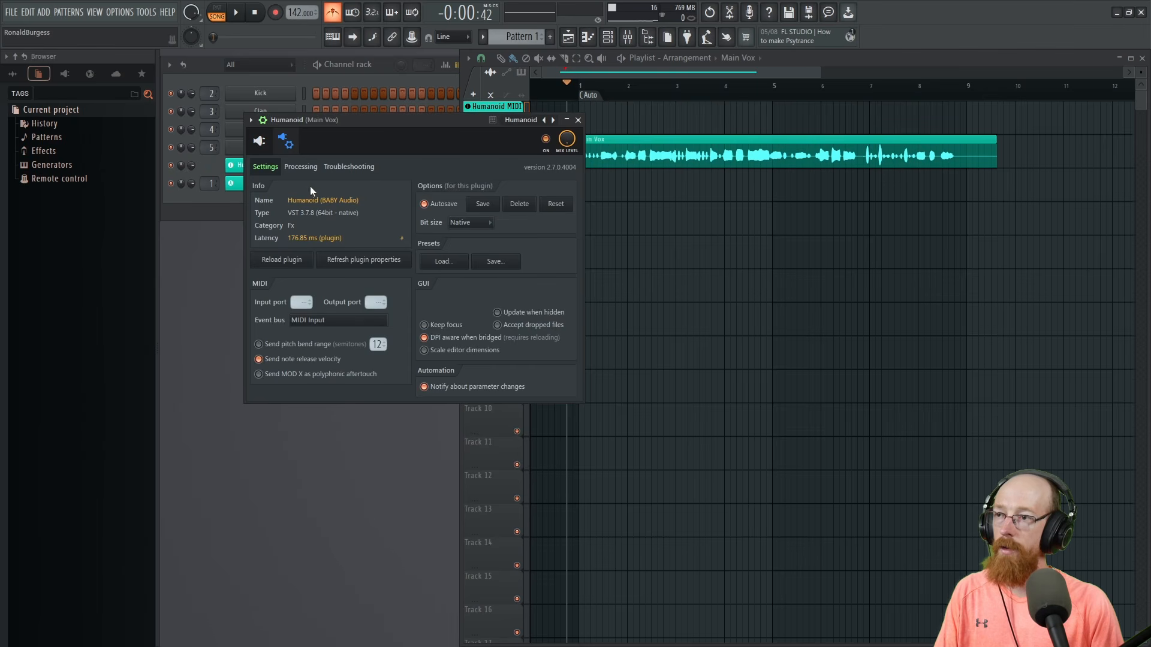
click(300, 167)
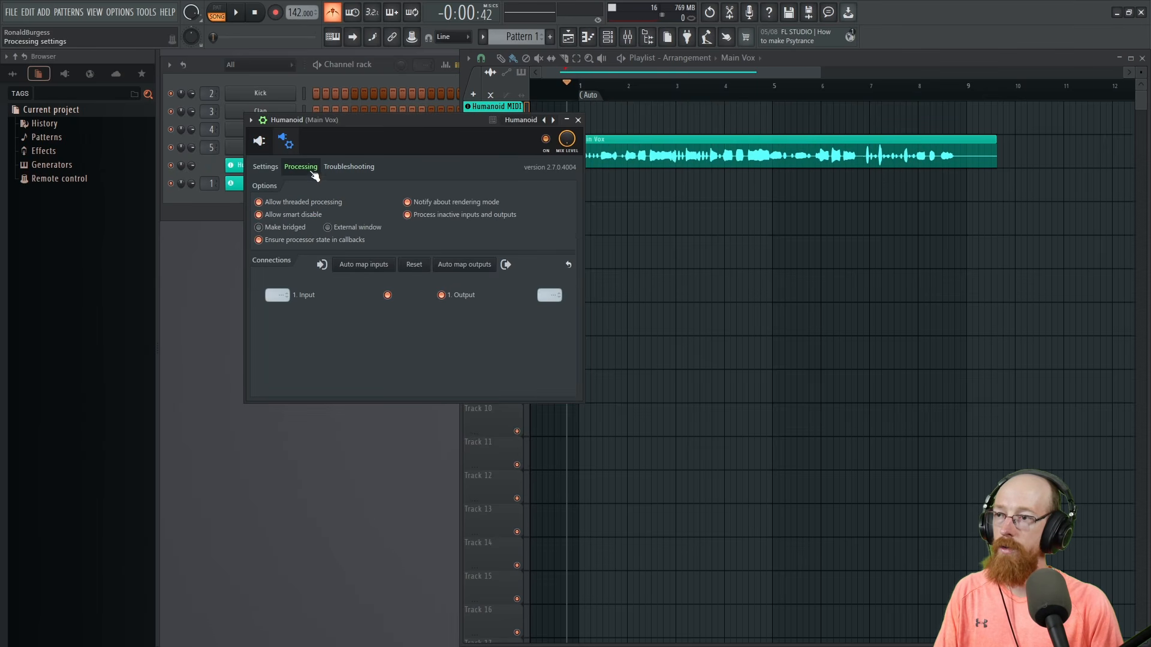
click(271, 169)
drag(301, 302, 301, 297)
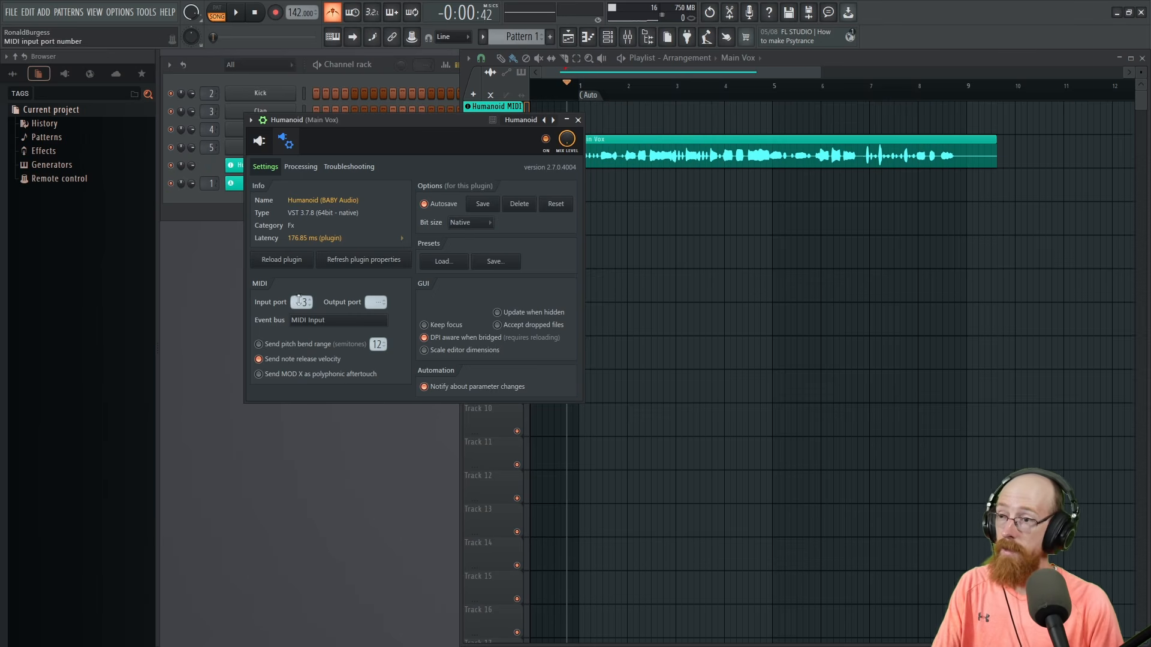
click(259, 141)
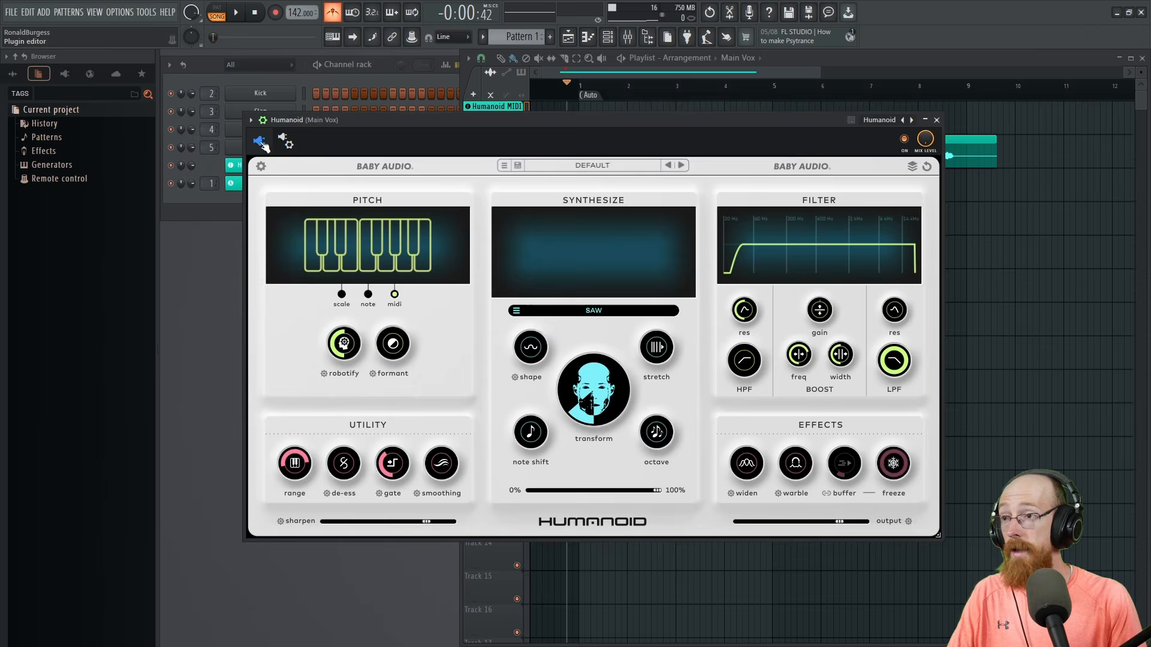
Check the port of the Humanoid MIDI channel and test MIDI pitch control by playing notes over the vocal
click(234, 167)
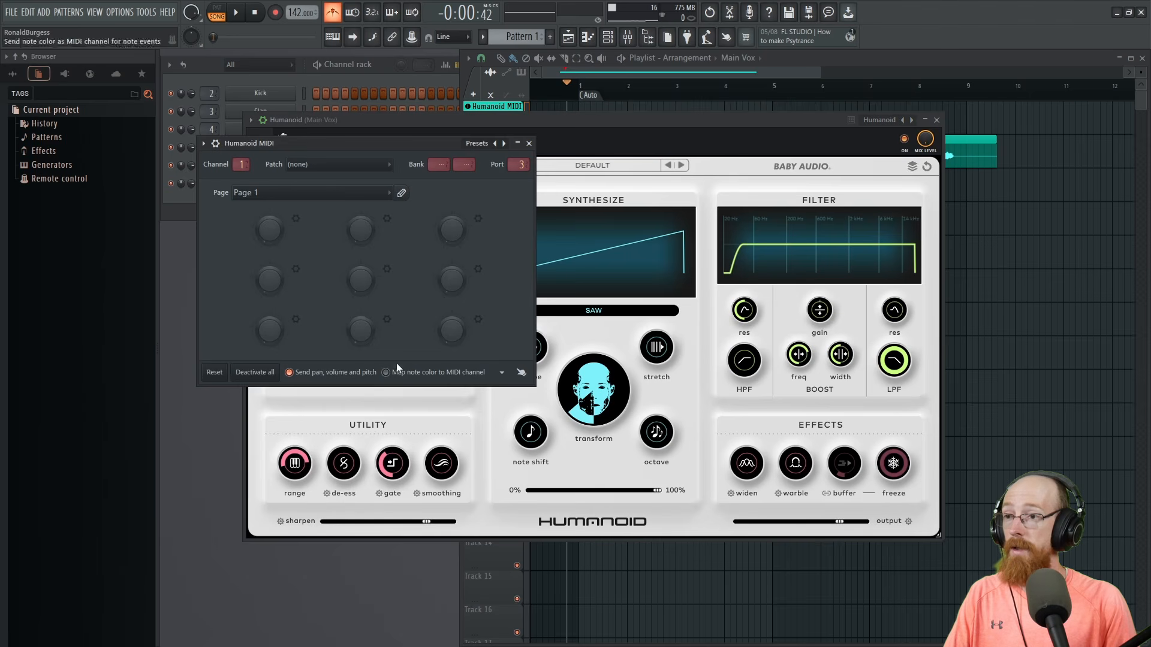
click(529, 143)
drag(609, 117, 610, 178)
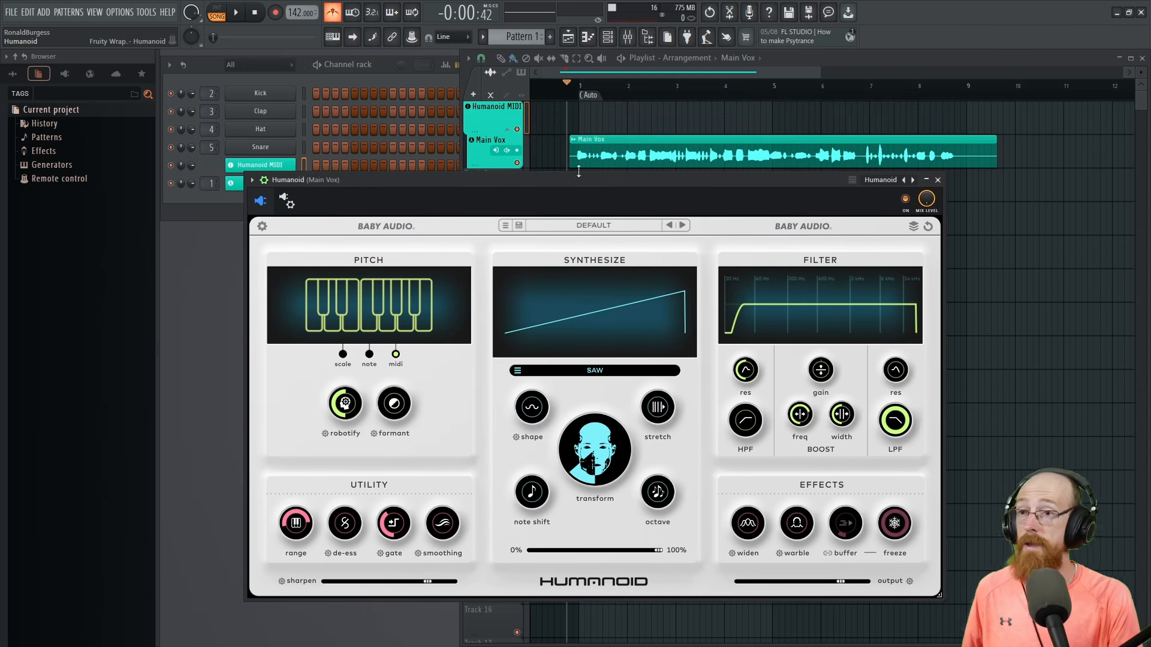
key(space)
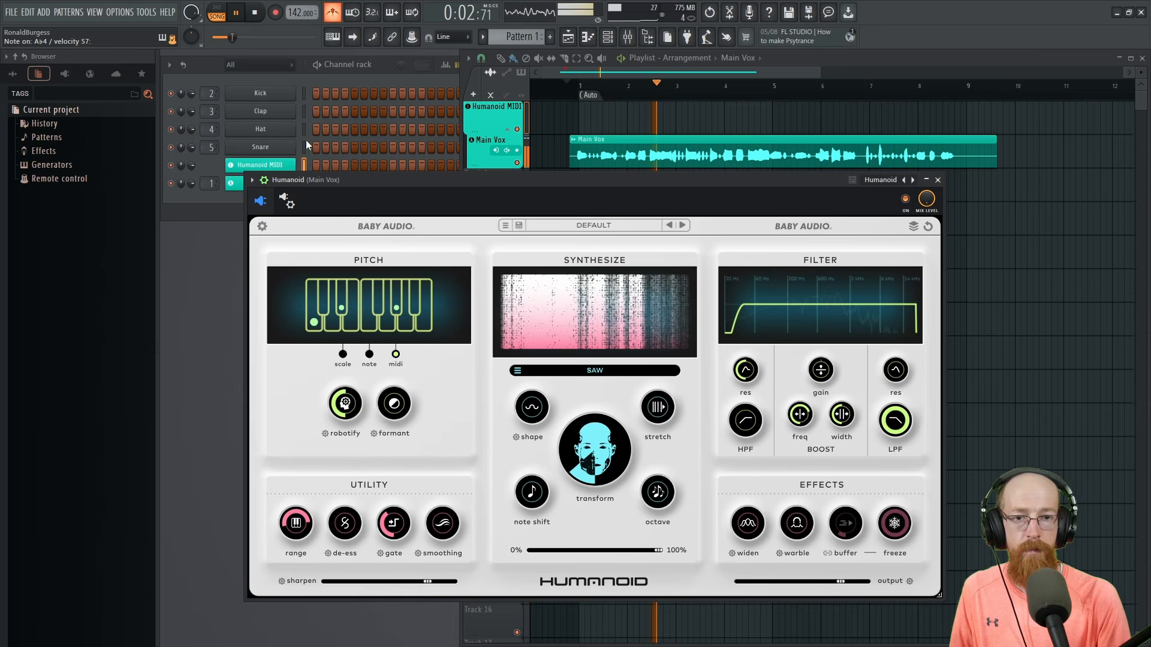
key(space)
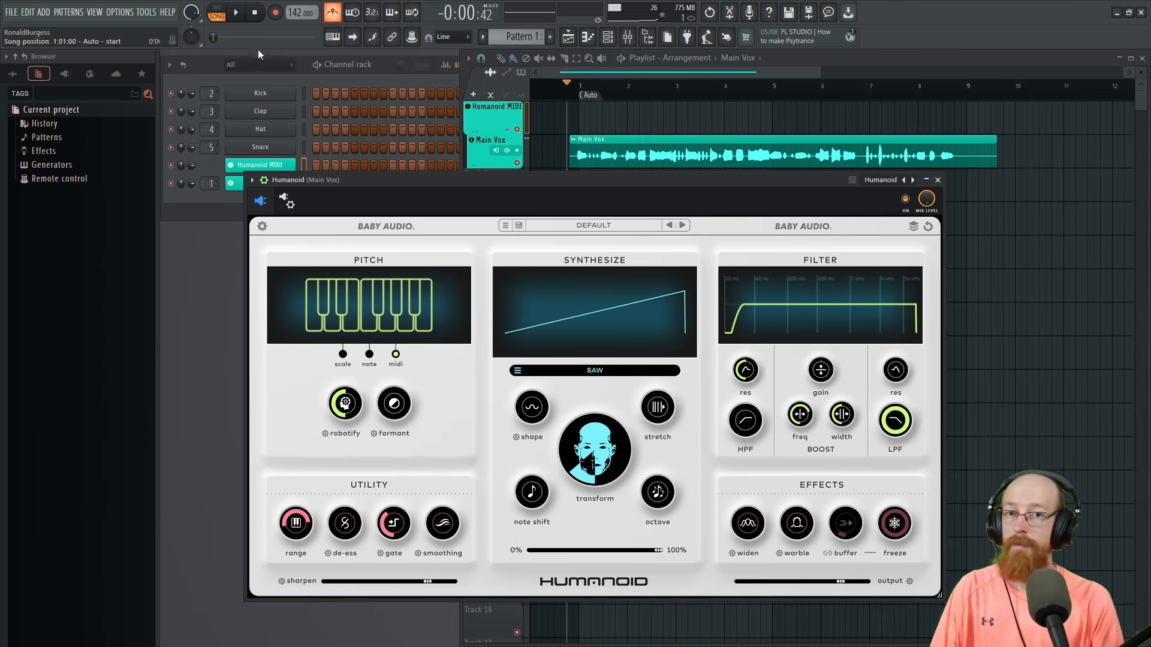
Test Humanoid's gate at 99 during vocal playback and bring it down to 40
drag(506, 181, 480, 132)
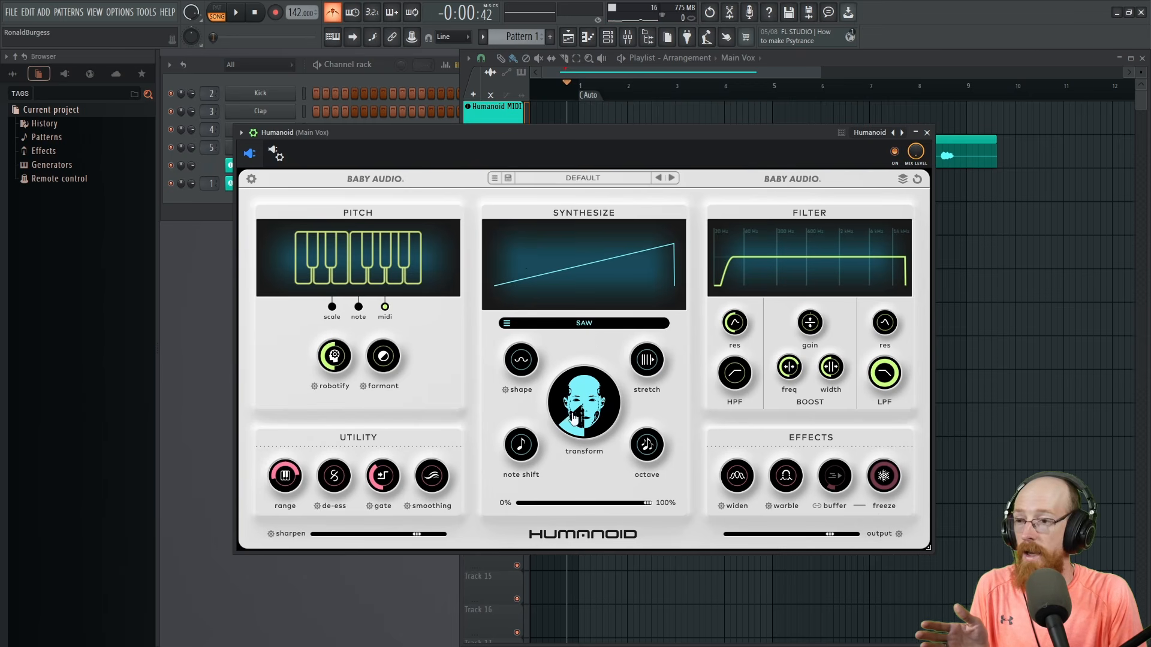
drag(389, 479, 394, 409)
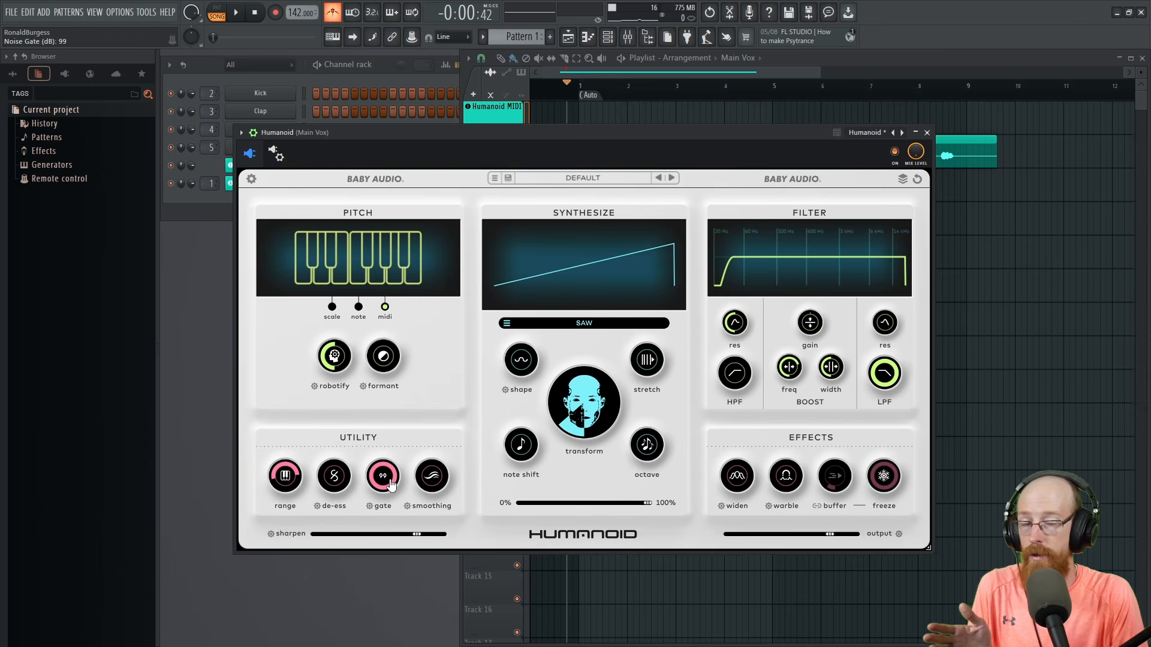
click(235, 12)
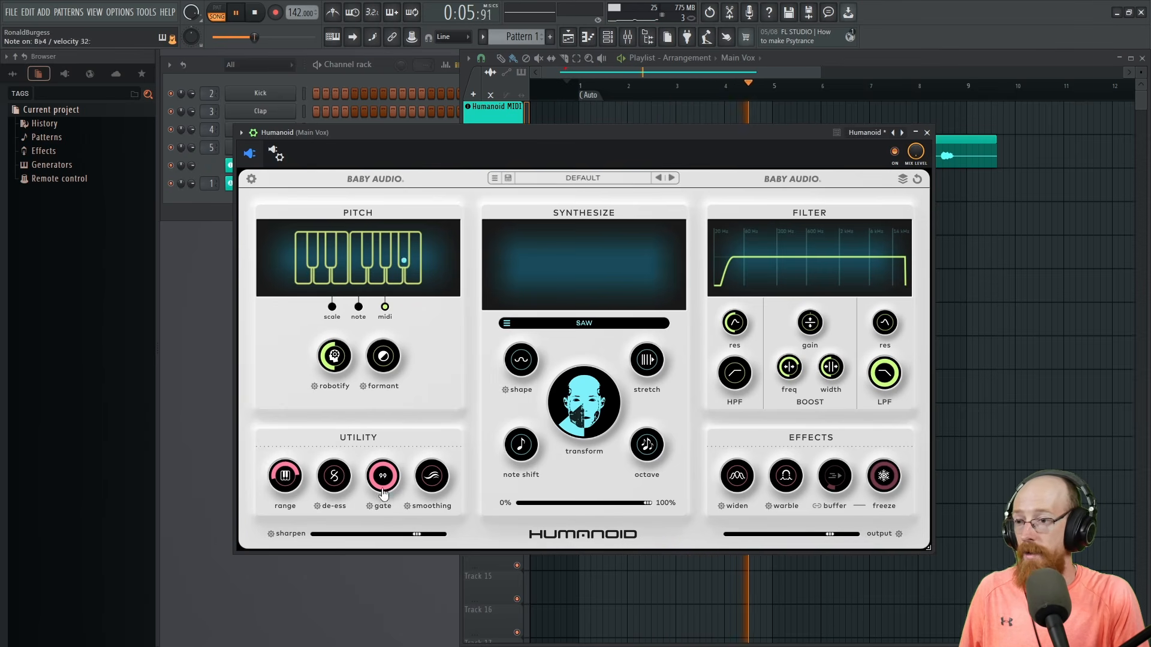
drag(386, 478, 389, 515)
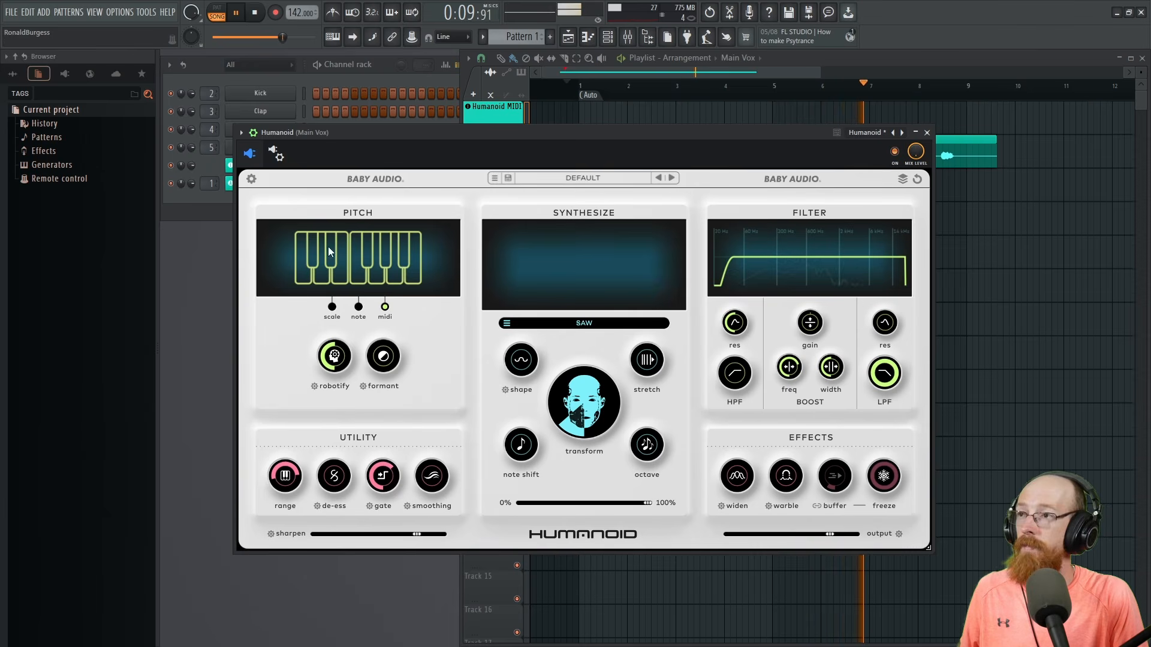
key(space)
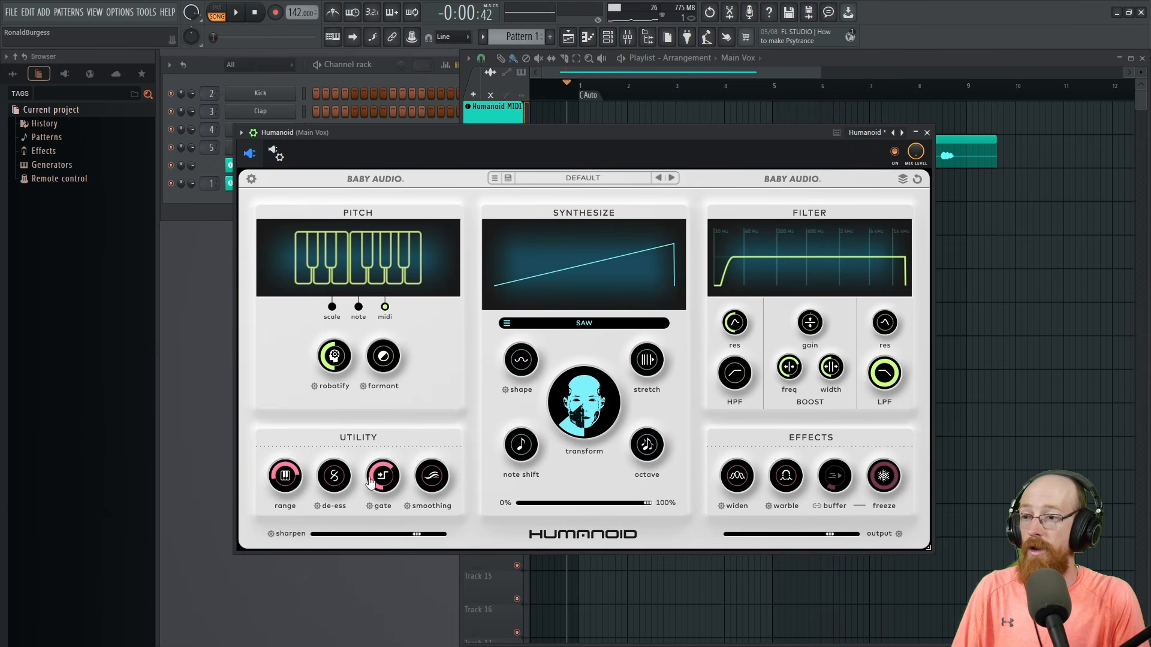
drag(387, 503, 389, 520)
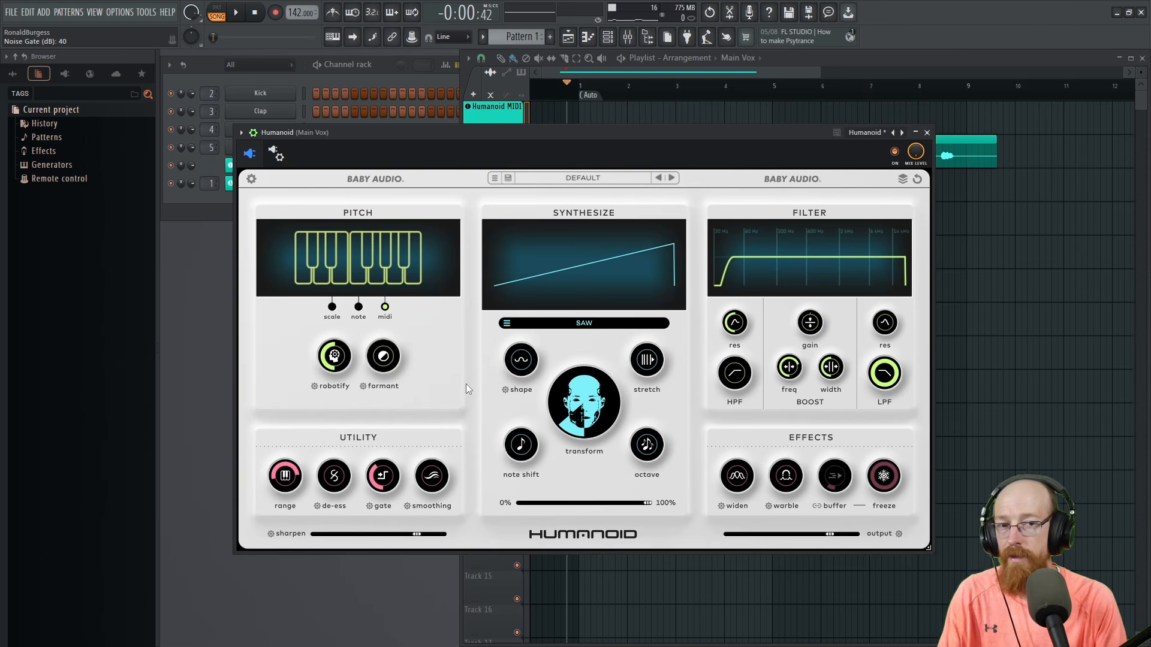
Set Humanoid's Robotify amount to 99 and its Widen effect to 63
click(507, 323)
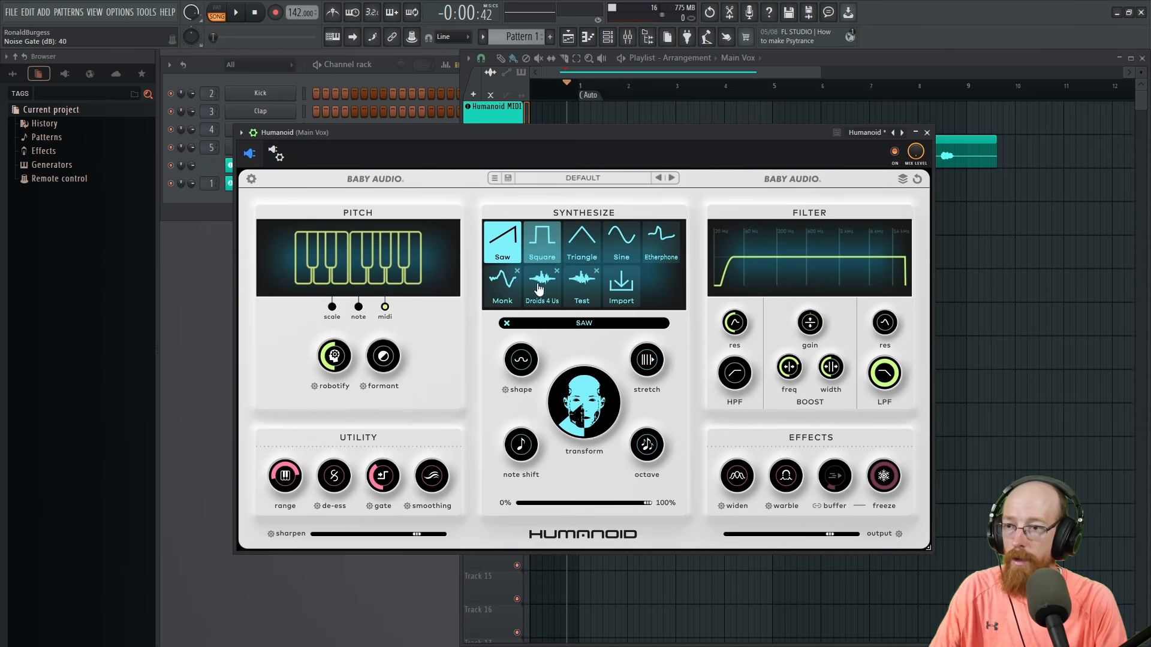
click(503, 324)
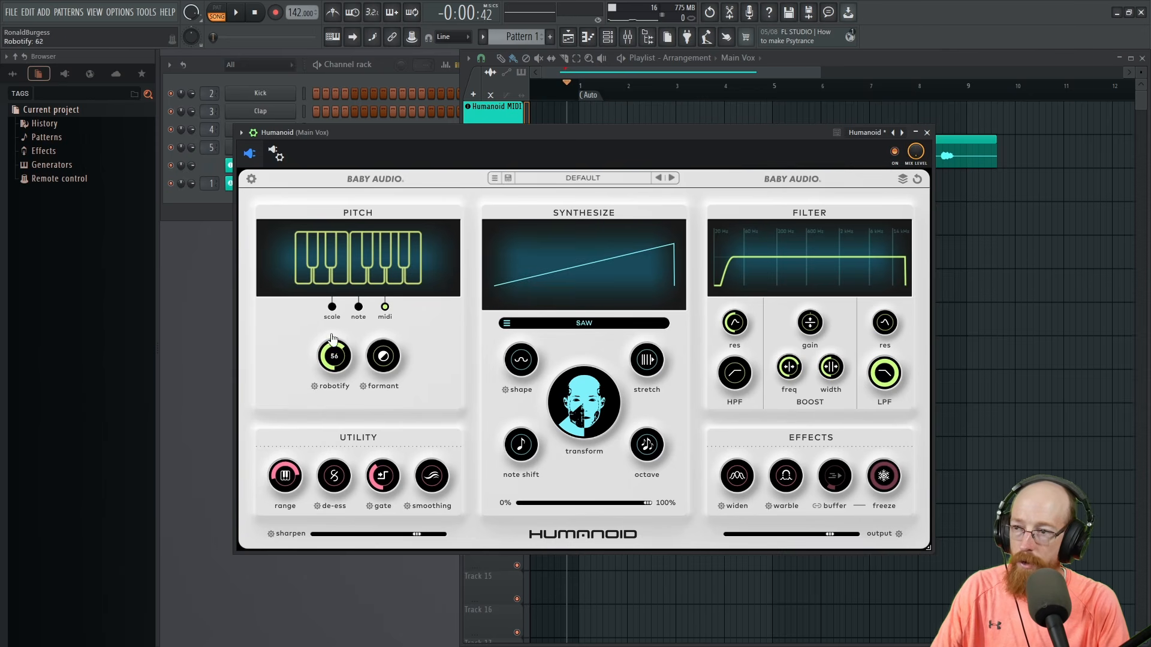
click(314, 386)
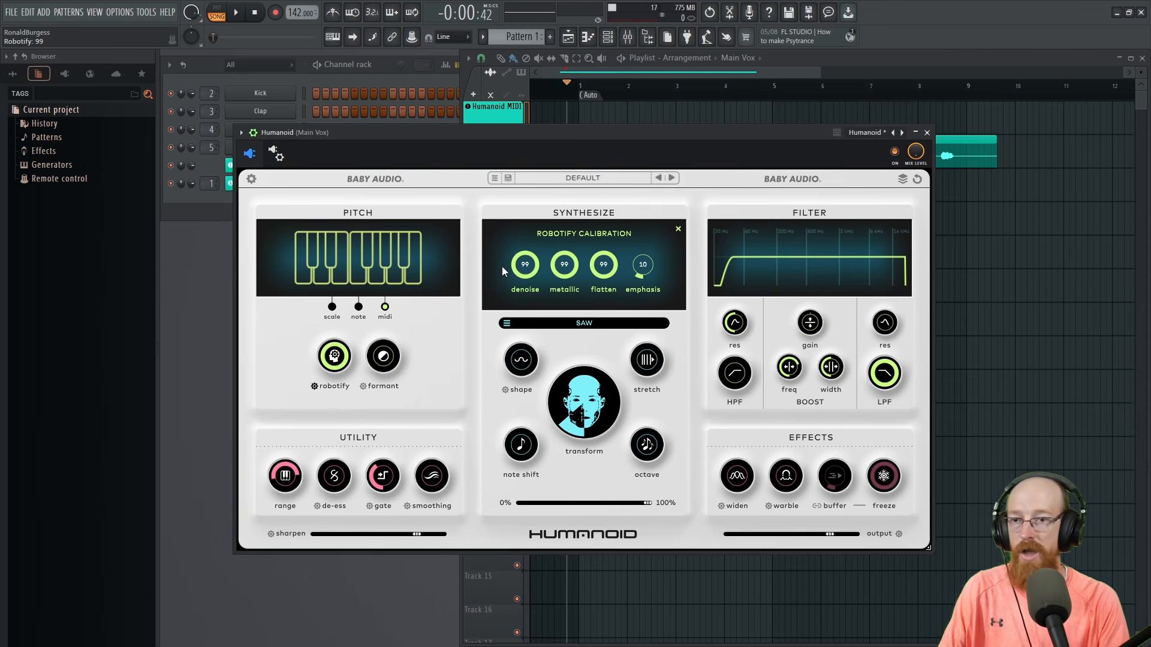
click(678, 229)
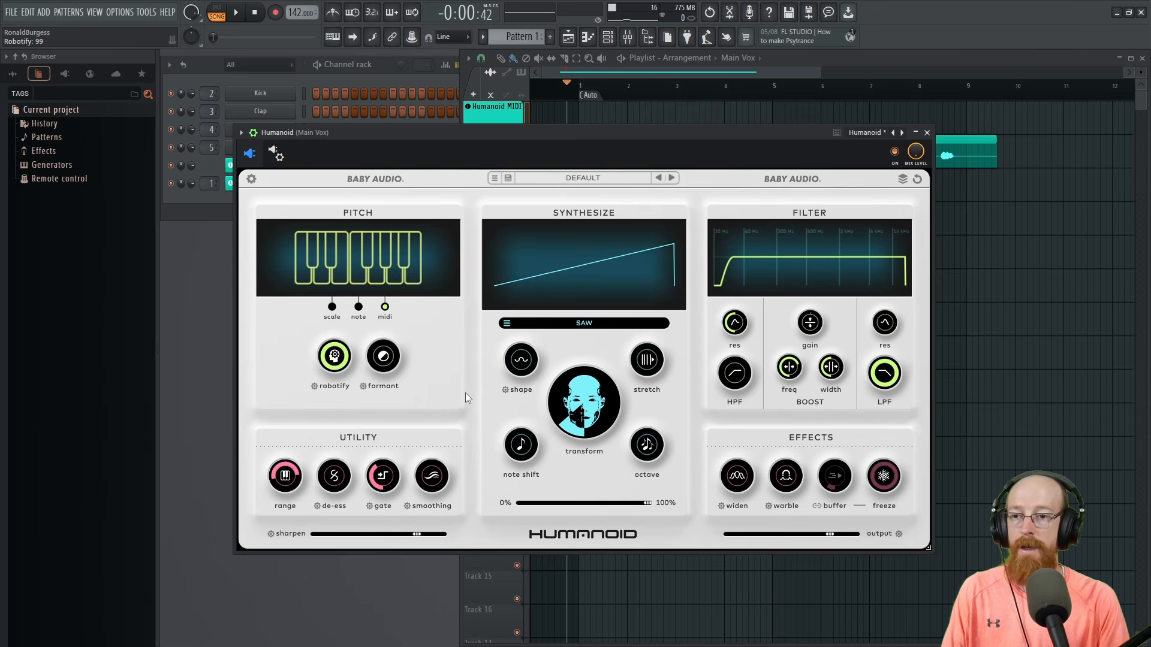
drag(743, 480, 743, 432)
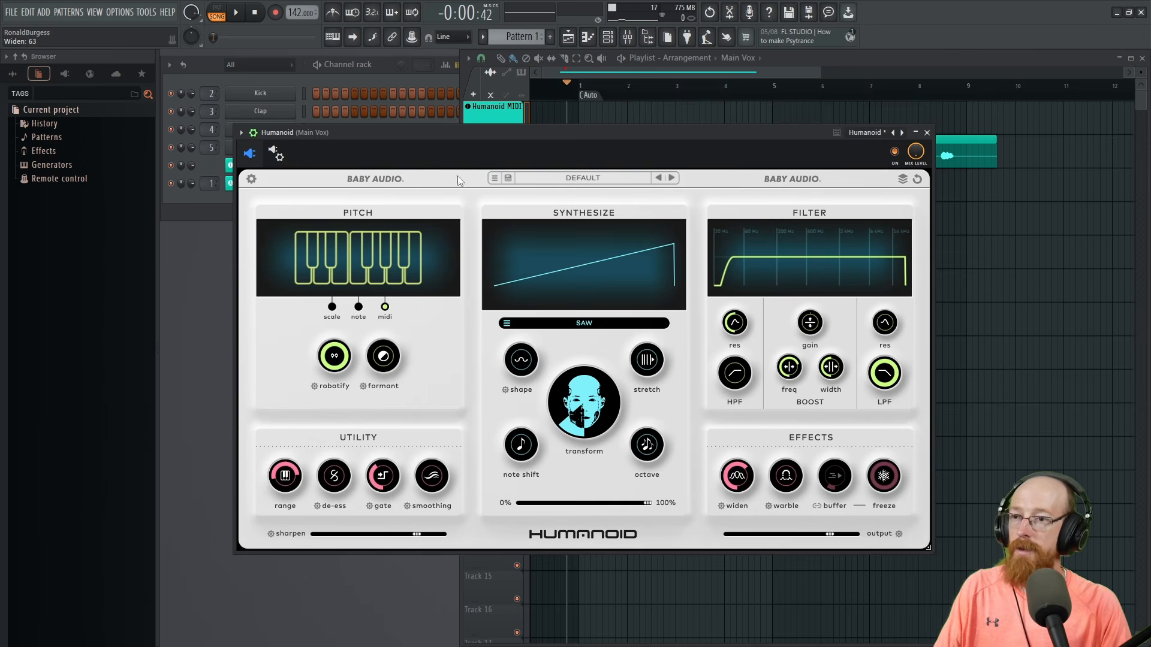
Delete the Kick, Clap, Hat and Snare channels from the channel rack
drag(658, 129, 671, 208)
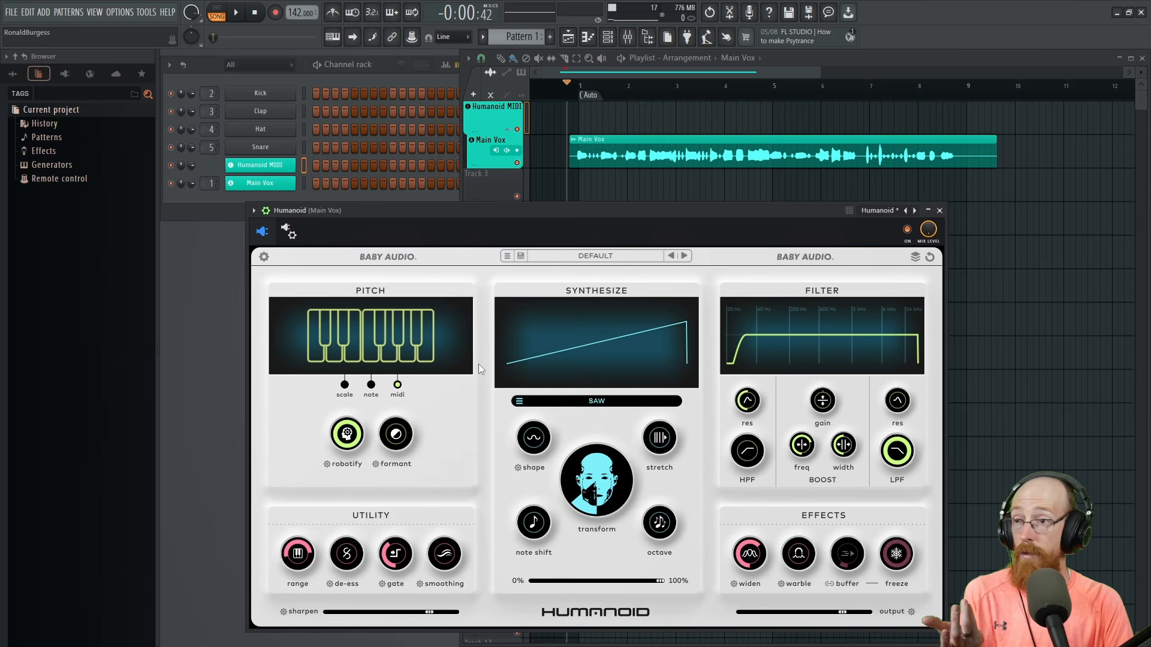
drag(304, 93, 310, 145)
key(ctrl+s)
key(alt+Delete)
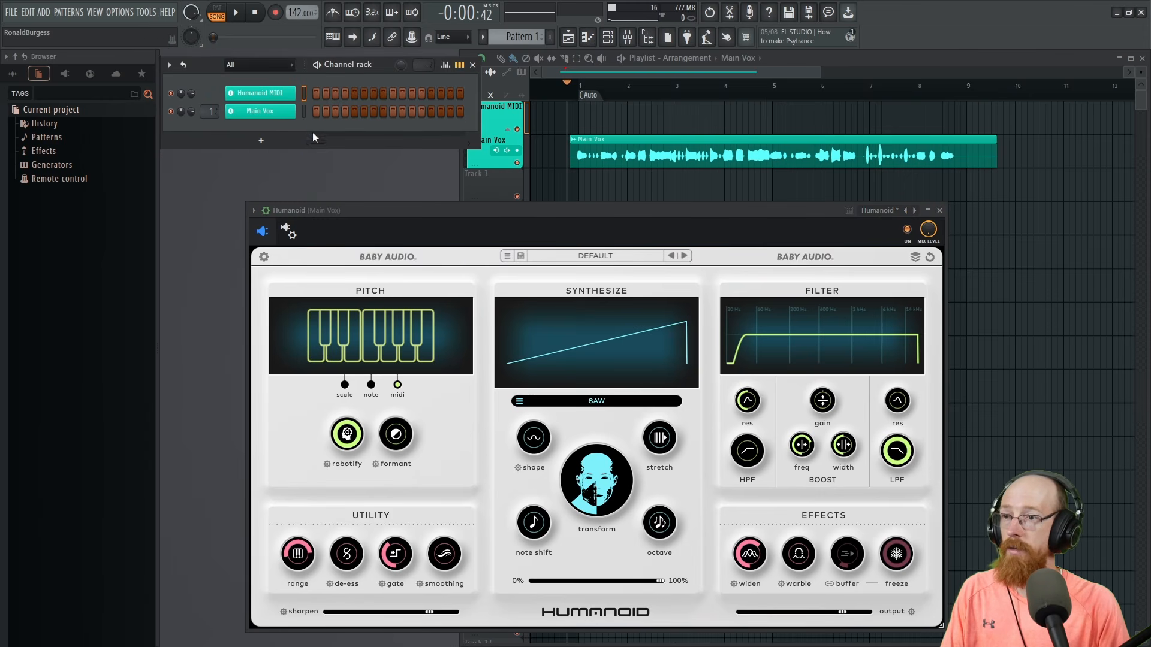
Enable the metronome and play the vocal from the start of the song while performing notes on the Humanoid MIDI channel
click(532, 90)
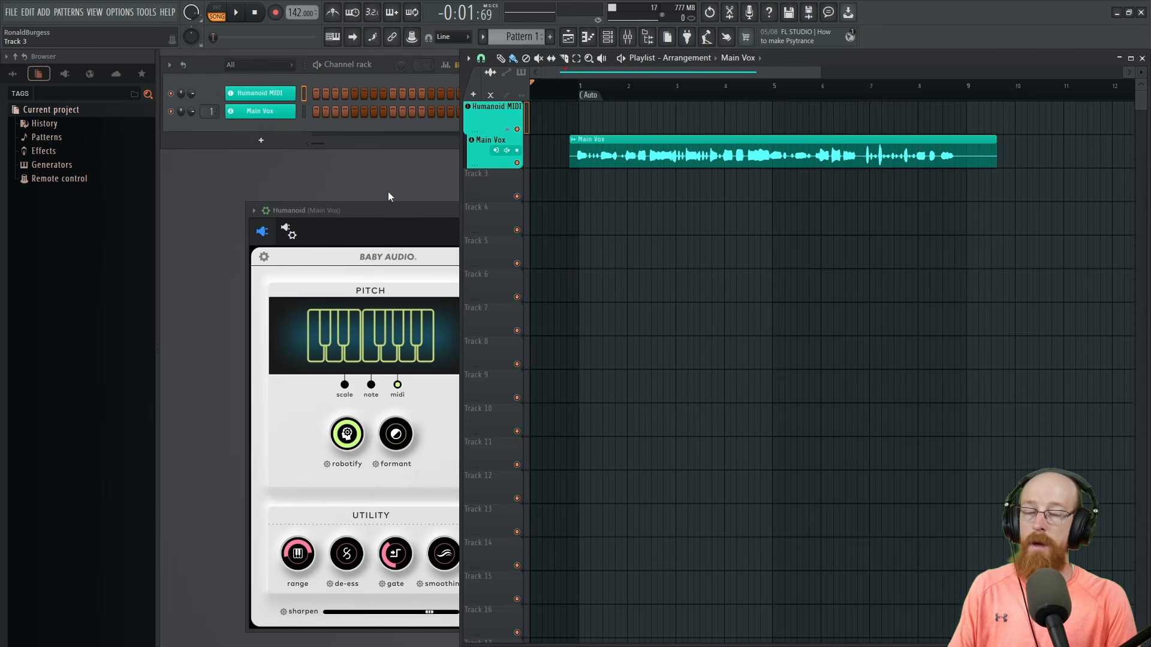
click(431, 209)
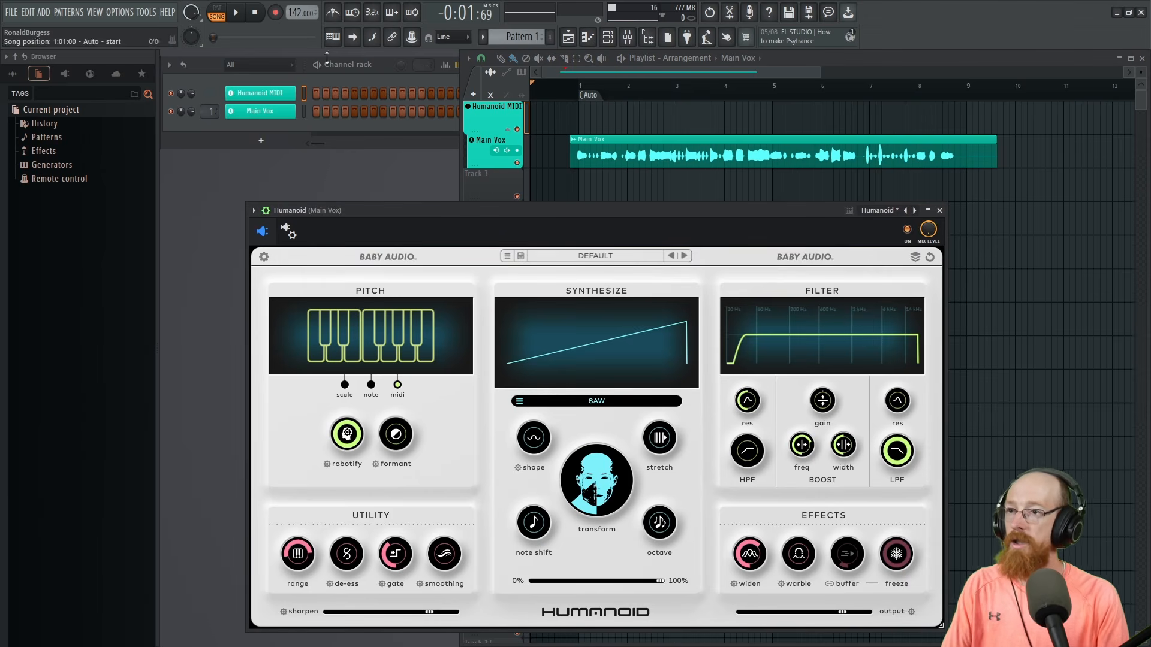
click(335, 11)
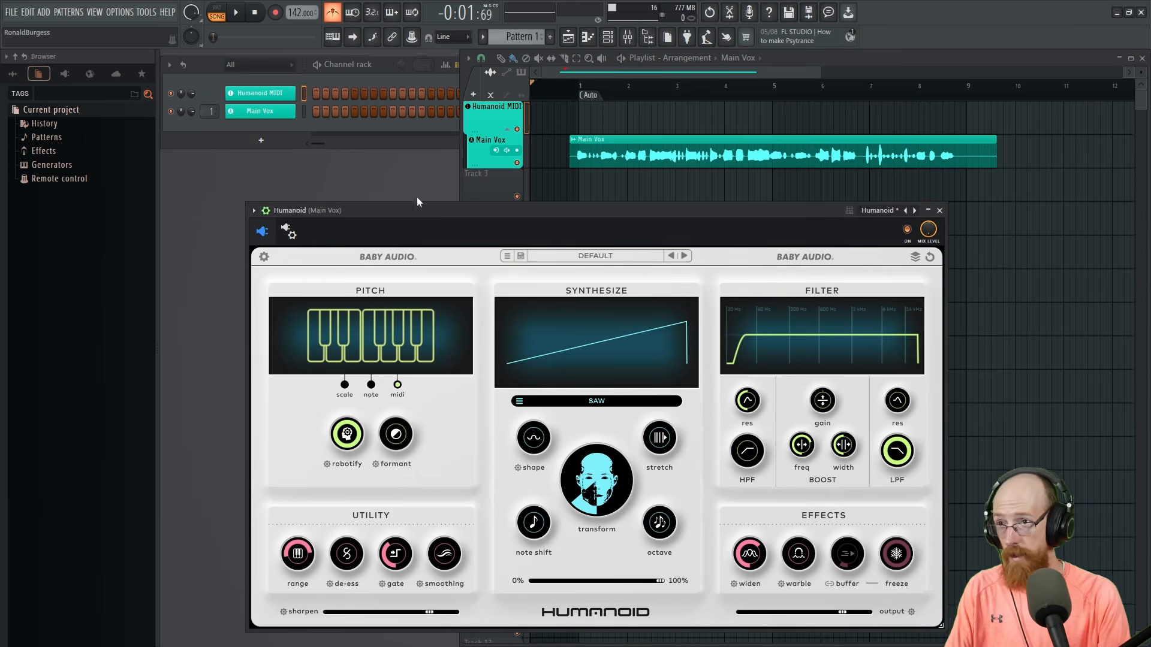
key(space)
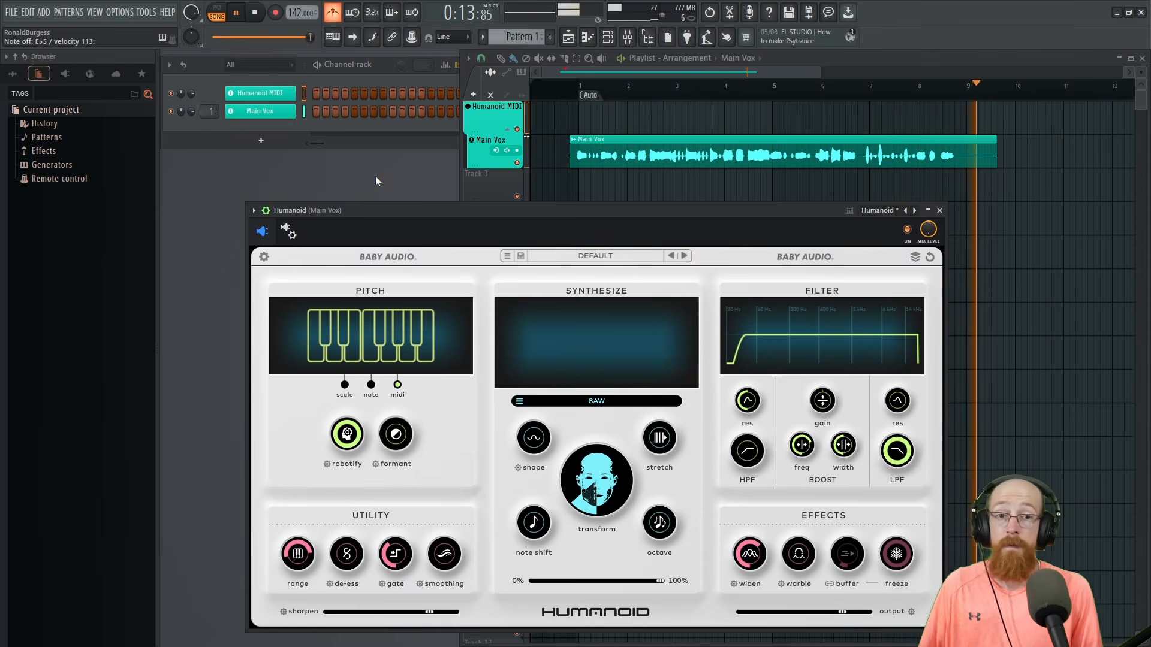
key(space)
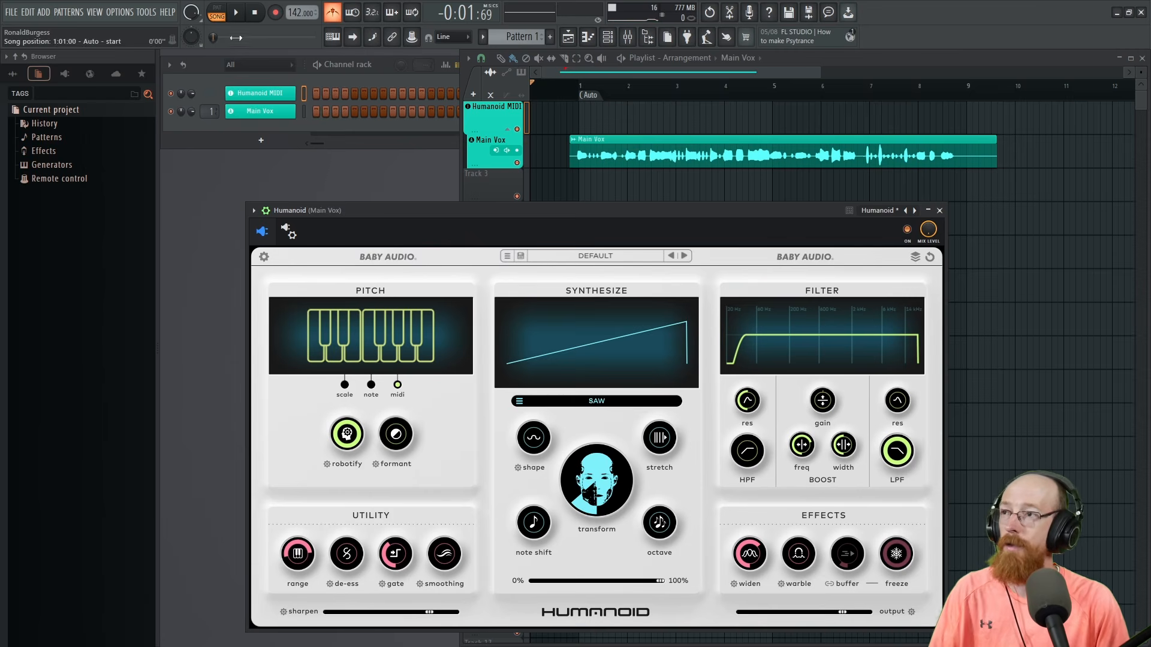
Dump the last 2 minutes of the score log into the selected pattern, Pattern 1
click(146, 12)
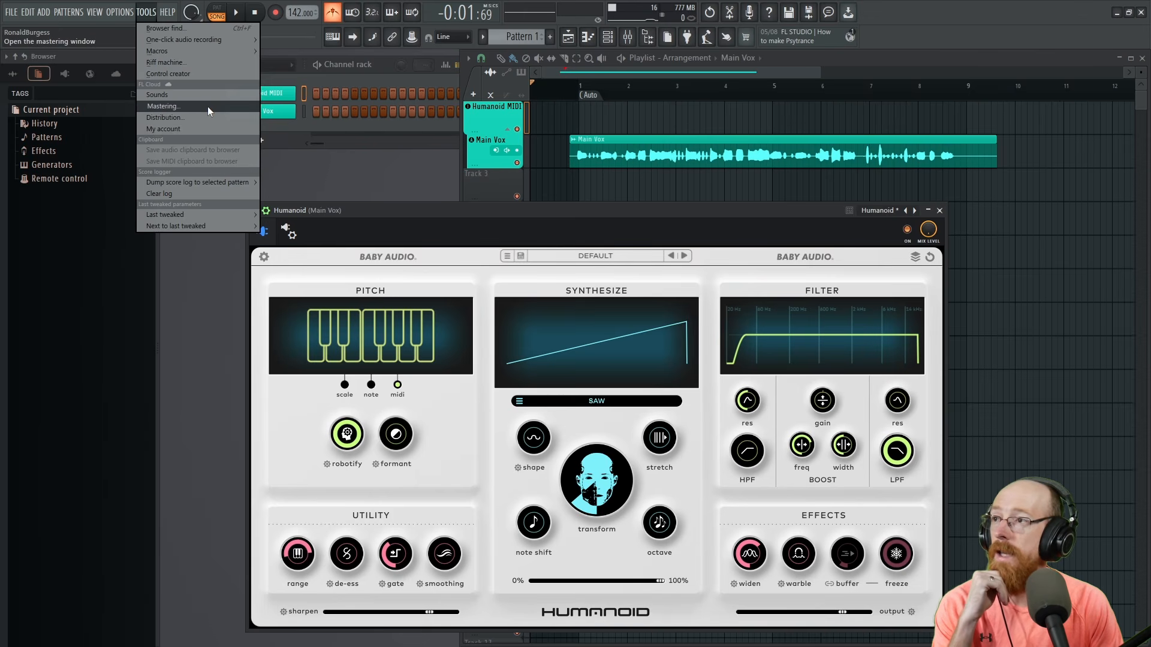
mouse_move(215, 51)
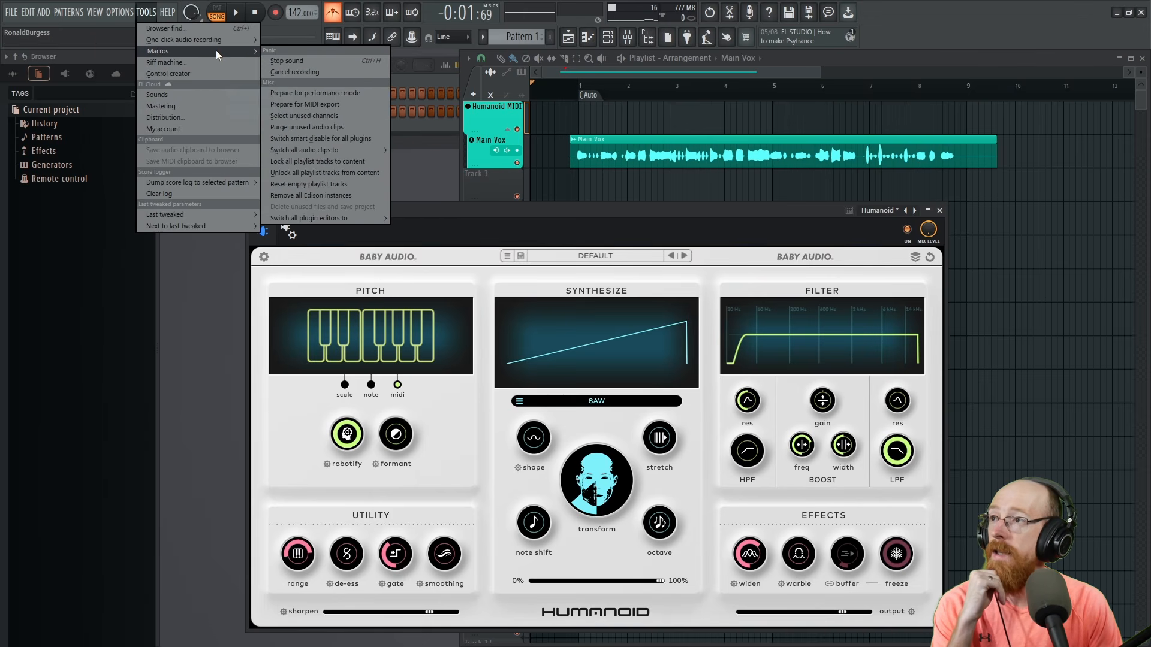
mouse_move(115, 12)
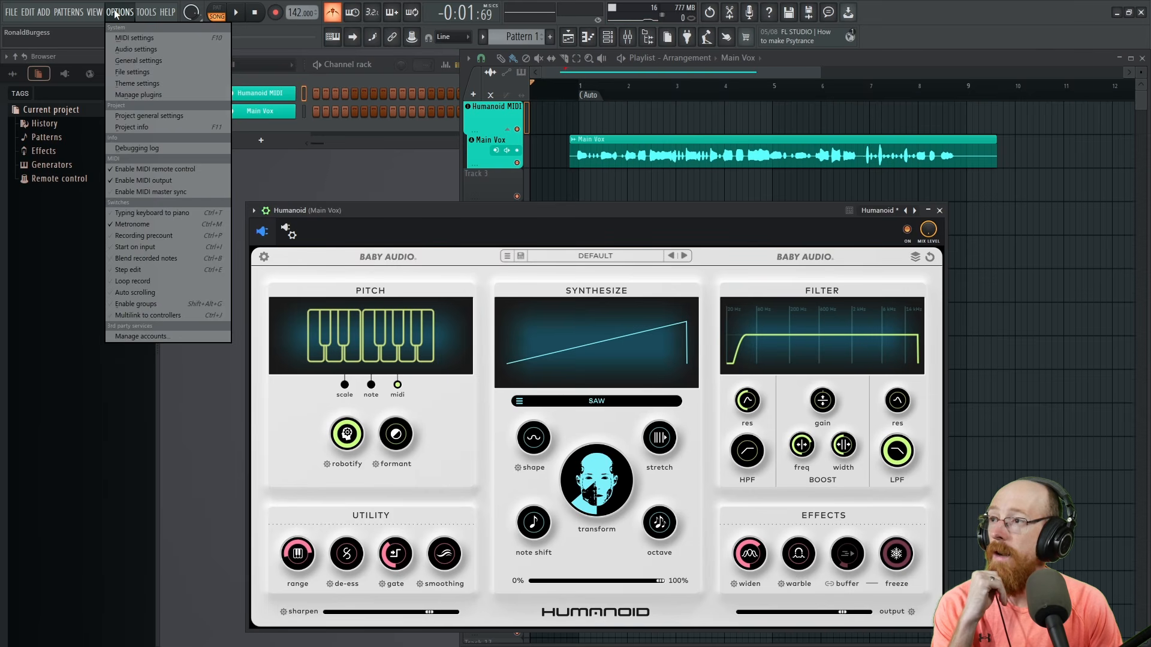
mouse_move(189, 184)
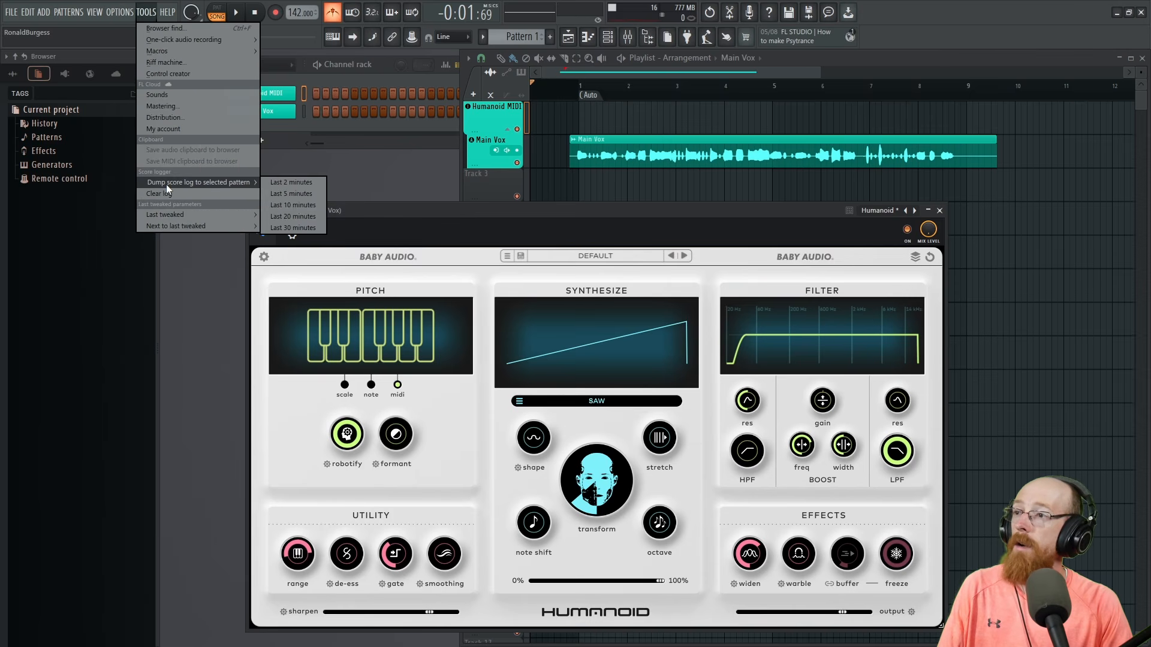
click(300, 182)
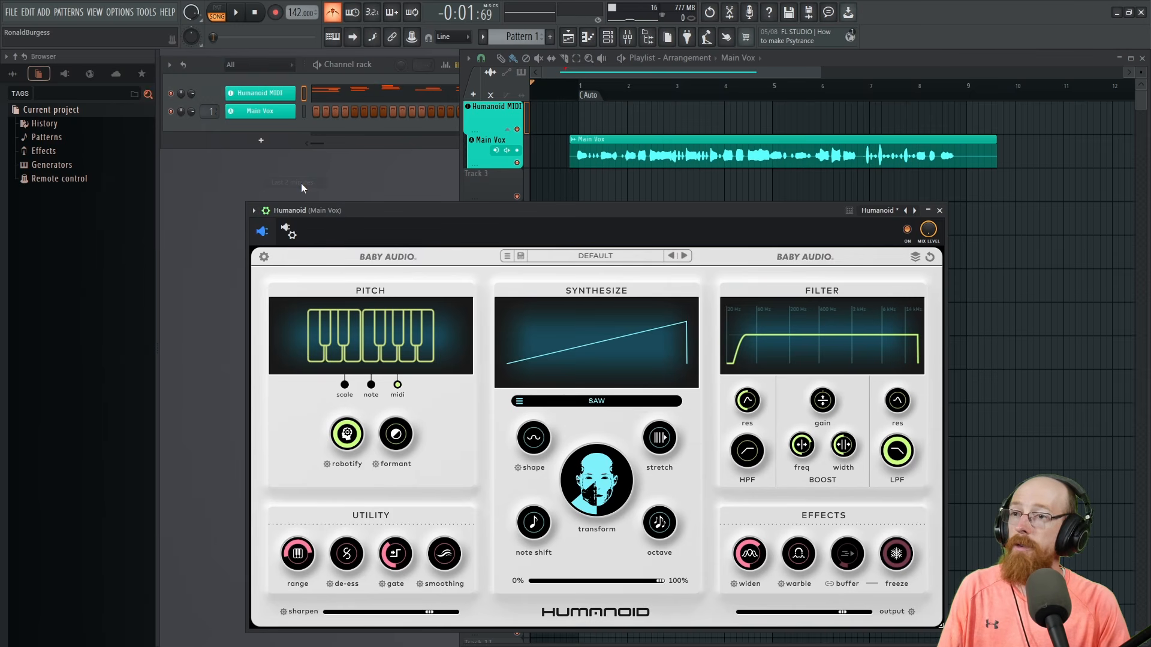
Examine the captured notes across the Humanoid MIDI channel's piano roll, and close the piano roll
scroll(773, 229, down, 5)
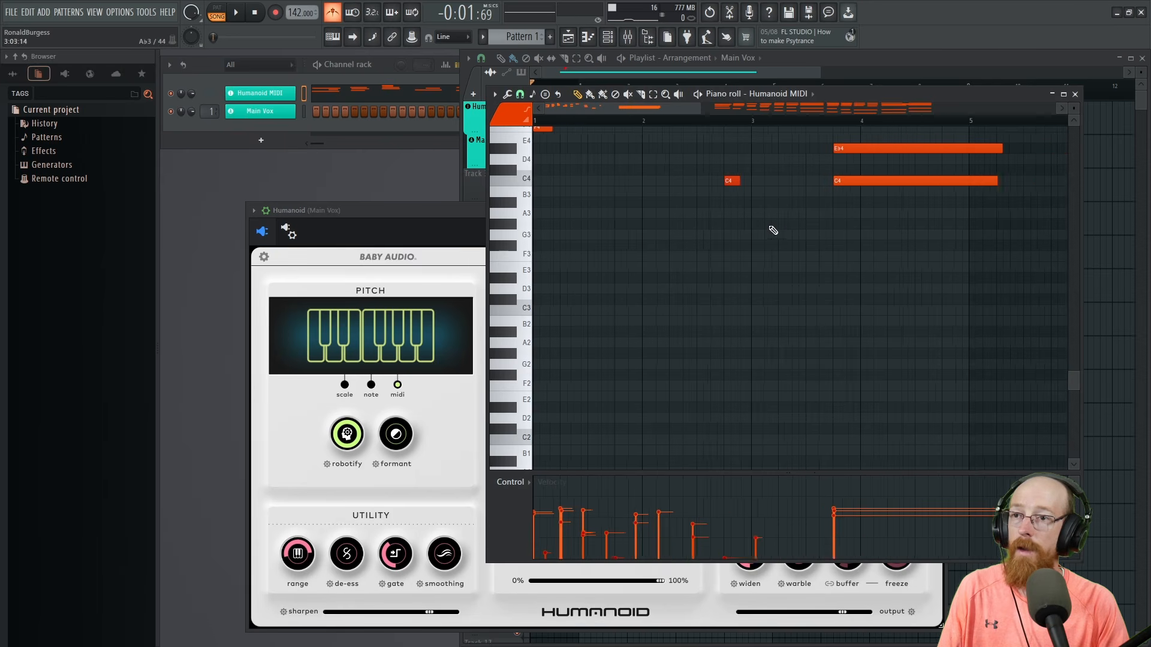
scroll(718, 219, up, 6)
scroll(731, 228, down, 3)
scroll(811, 259, down, 2)
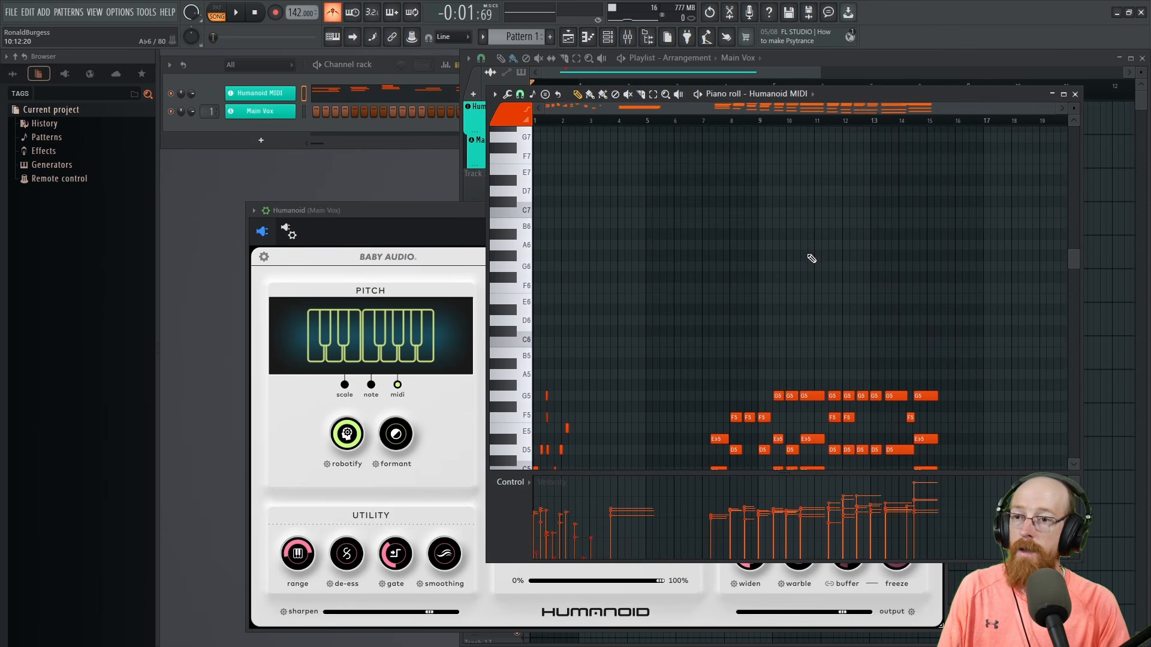
scroll(779, 285, down, 3)
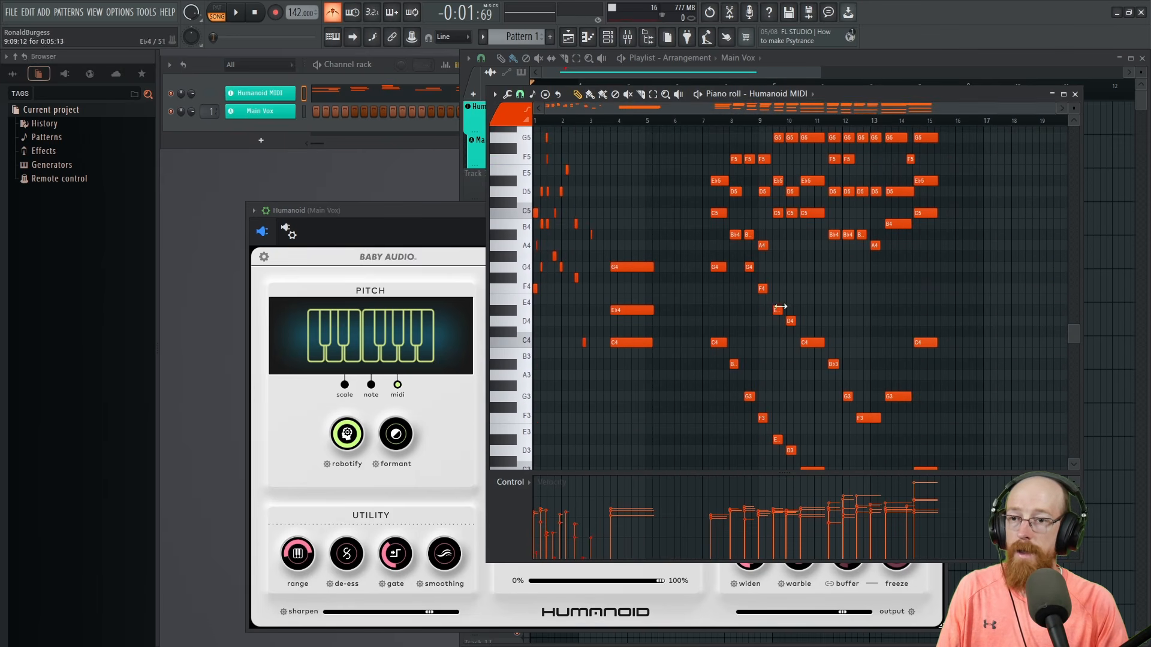
scroll(894, 263, down, 3)
scroll(902, 270, up, 2)
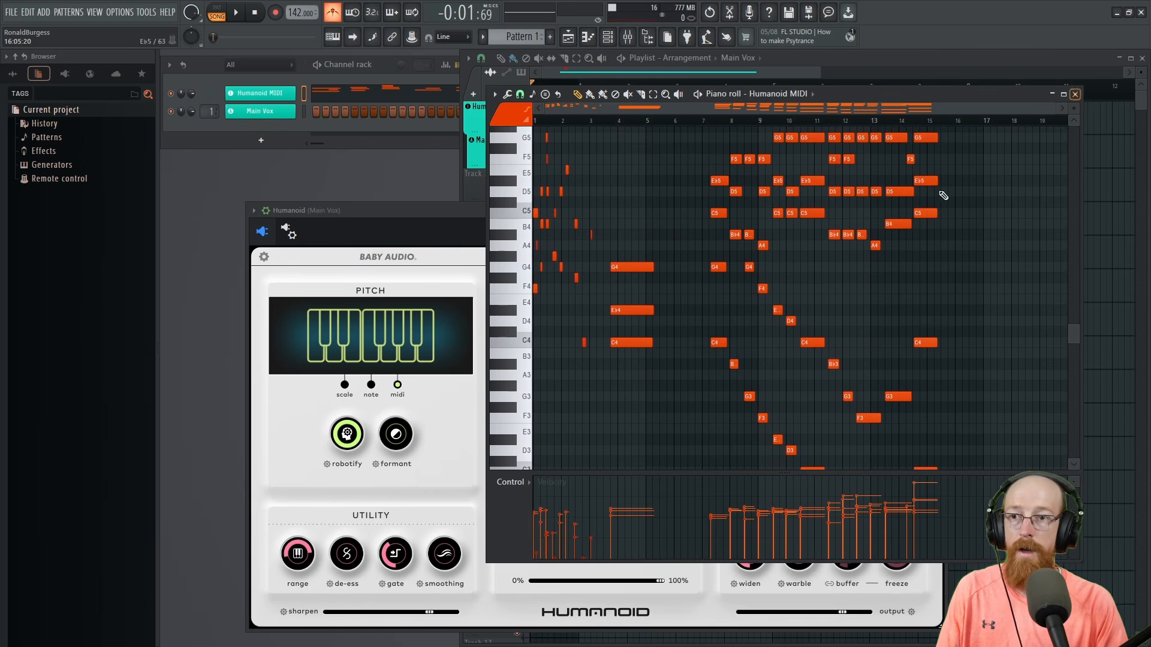
scroll(817, 319, up, 1)
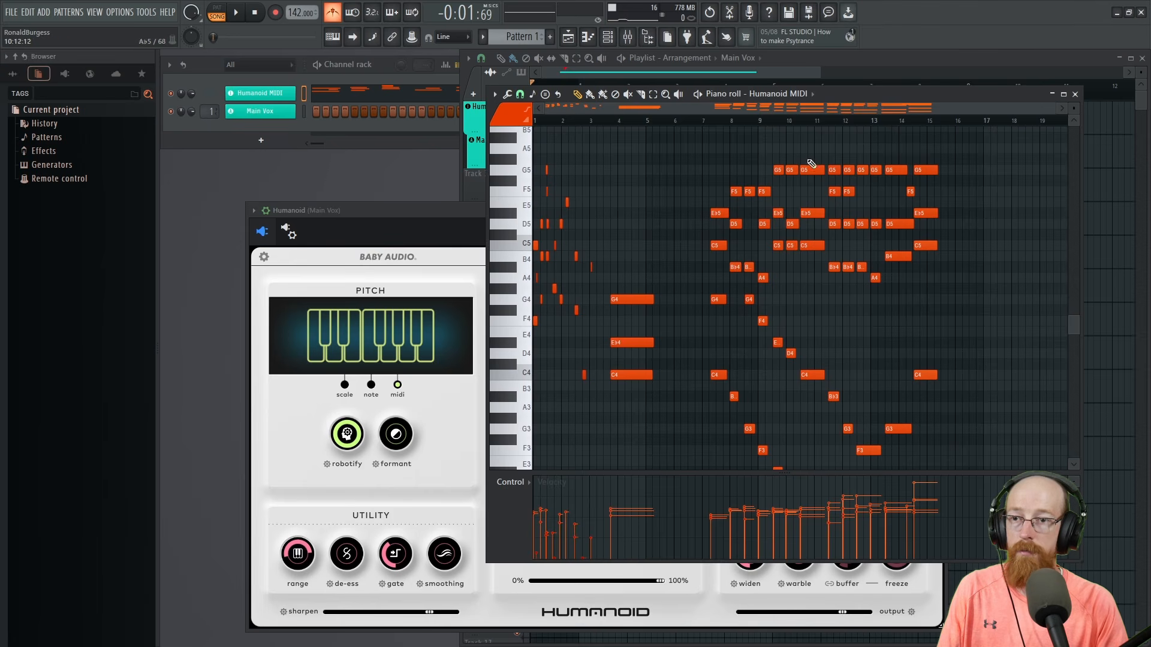
scroll(827, 264, down, 5)
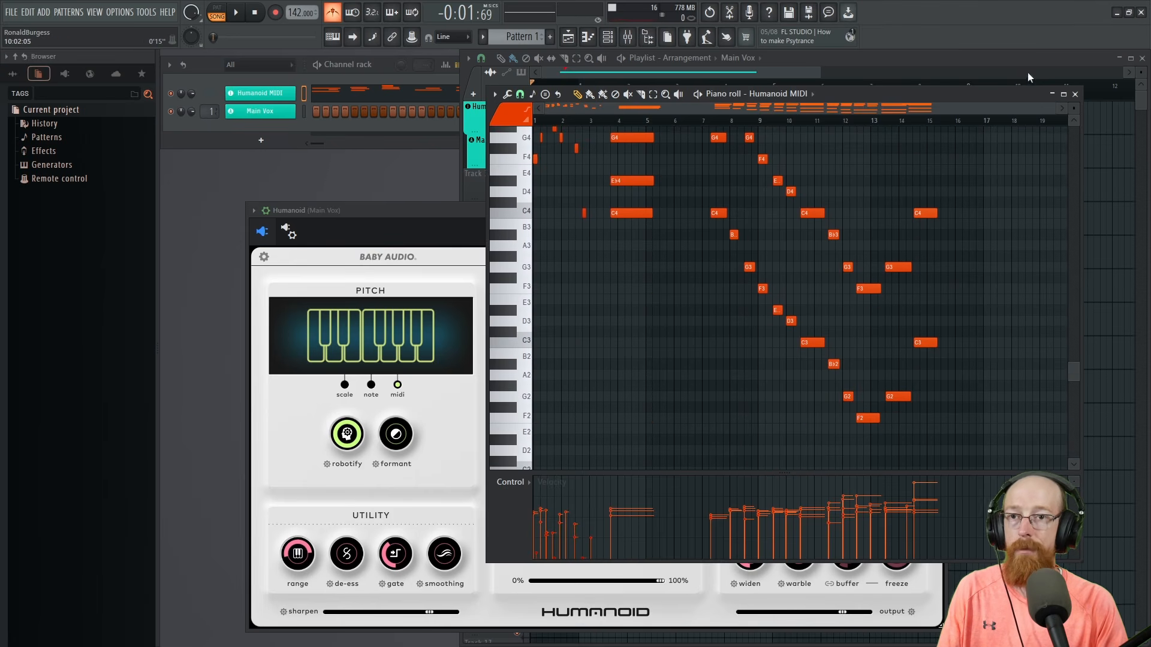
click(1075, 94)
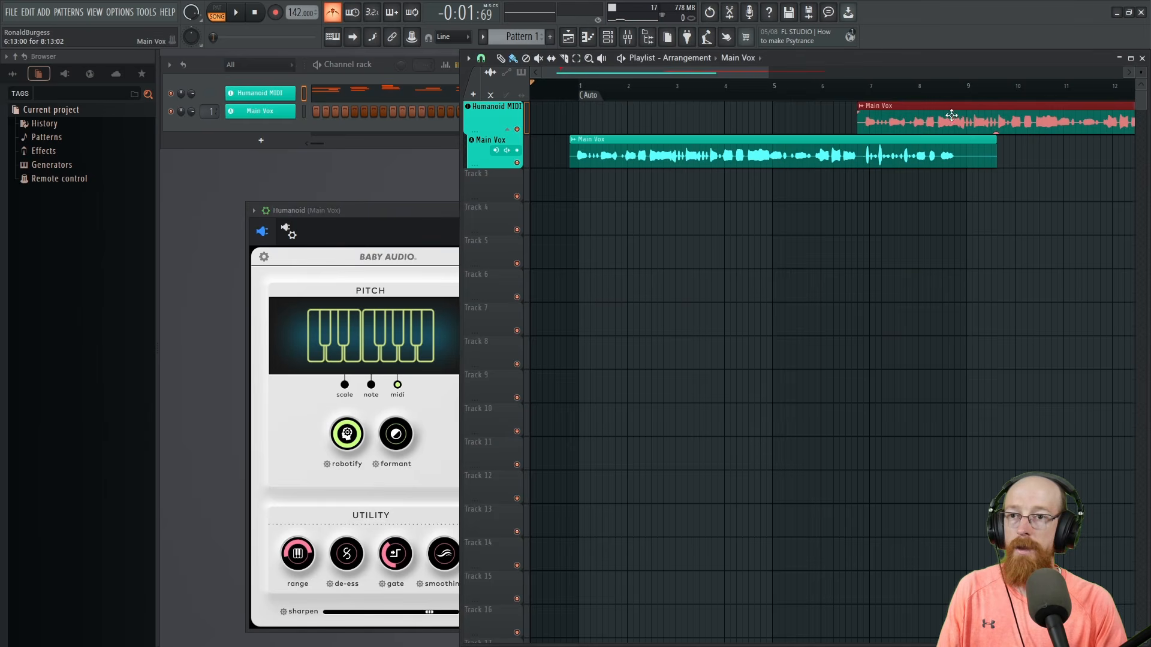
Place Pattern 1 on the Humanoid MIDI track, line it up with the Main Vox clip, and play both together
click(758, 59)
click(761, 102)
click(761, 120)
drag(884, 121, 605, 133)
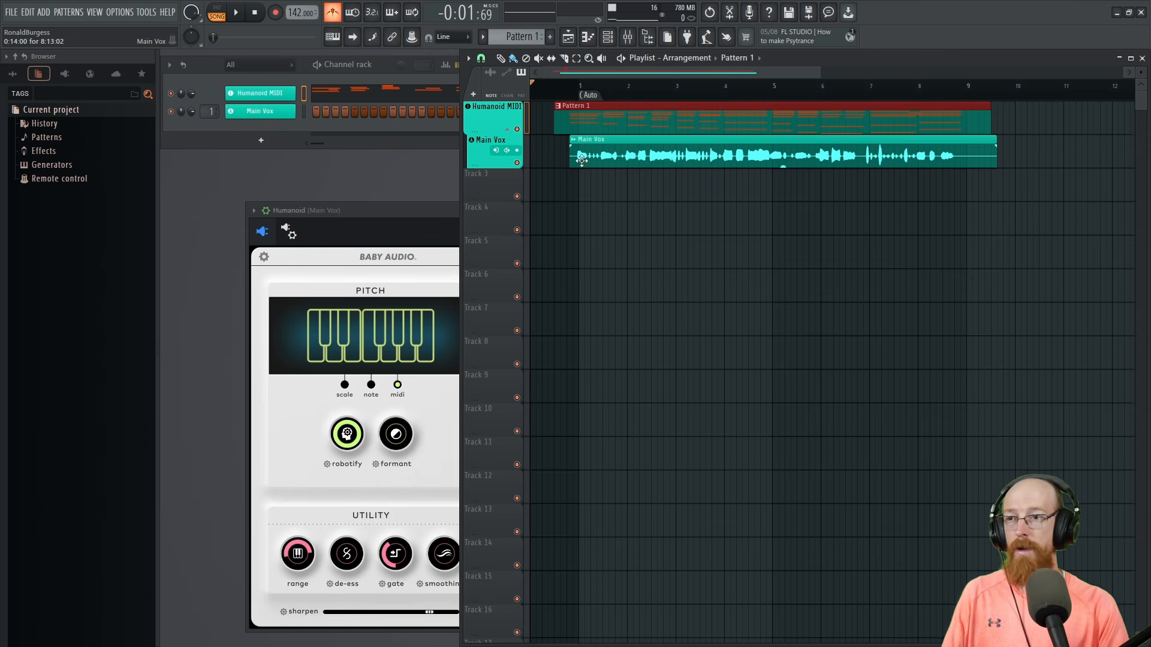
scroll(582, 162, up, 4)
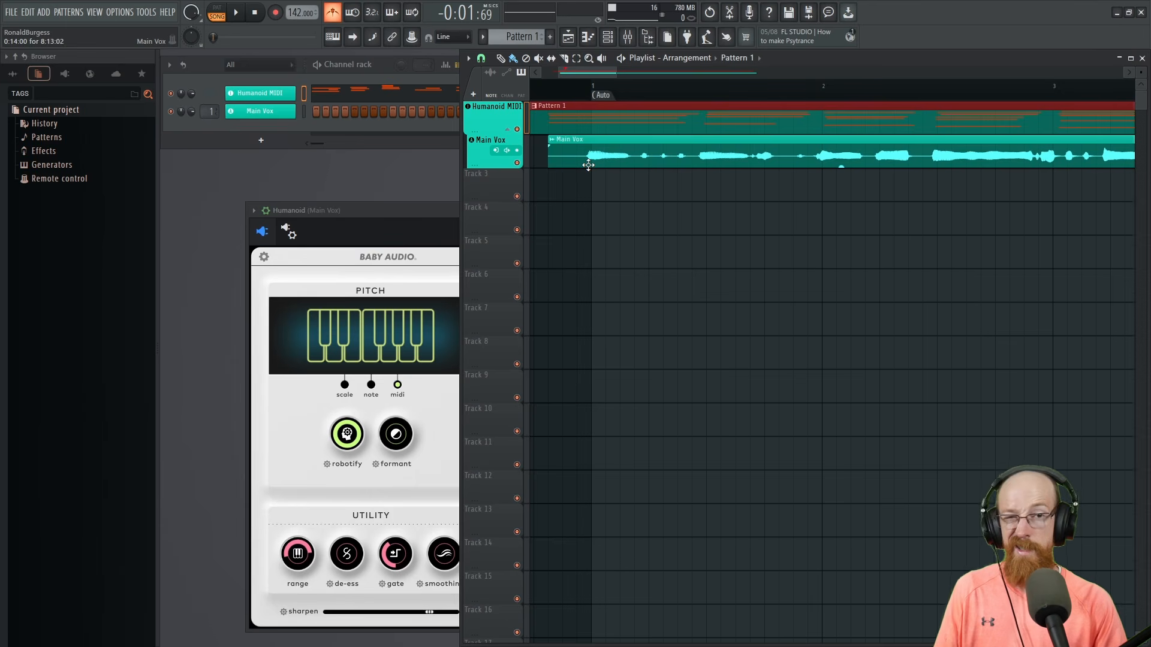
scroll(588, 165, down, 5)
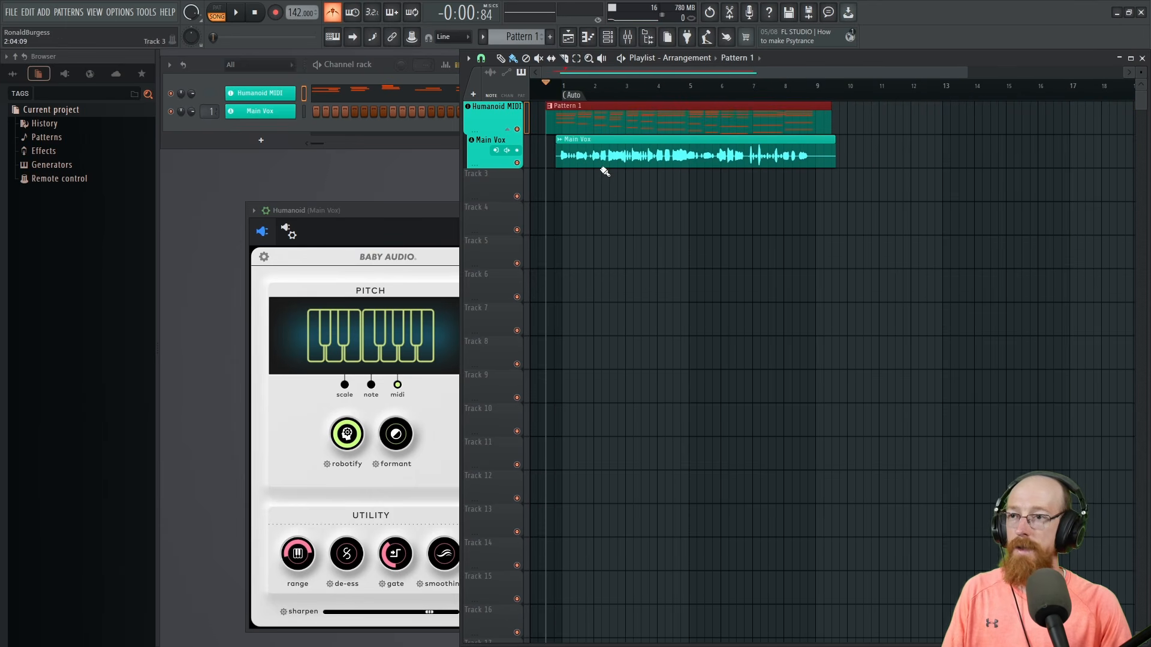
key(space)
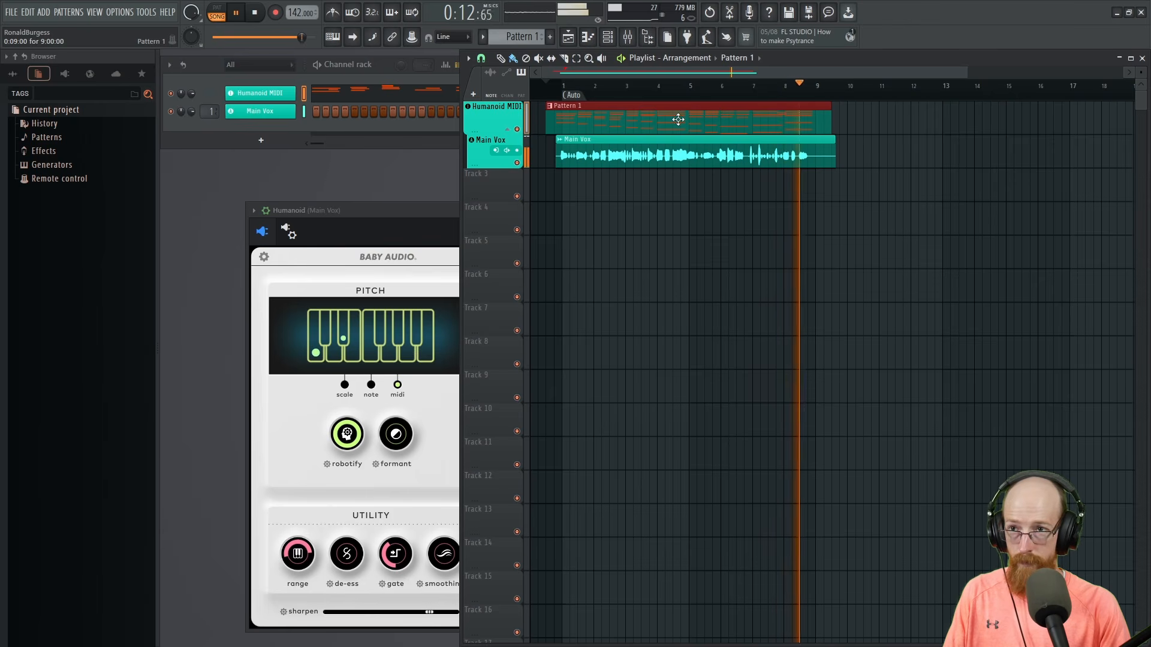
key(space)
Select the playlist range from about bar 6.5 to bar 9 and raise Humanoid's formant slightly while playing that range
drag(738, 84, 815, 86)
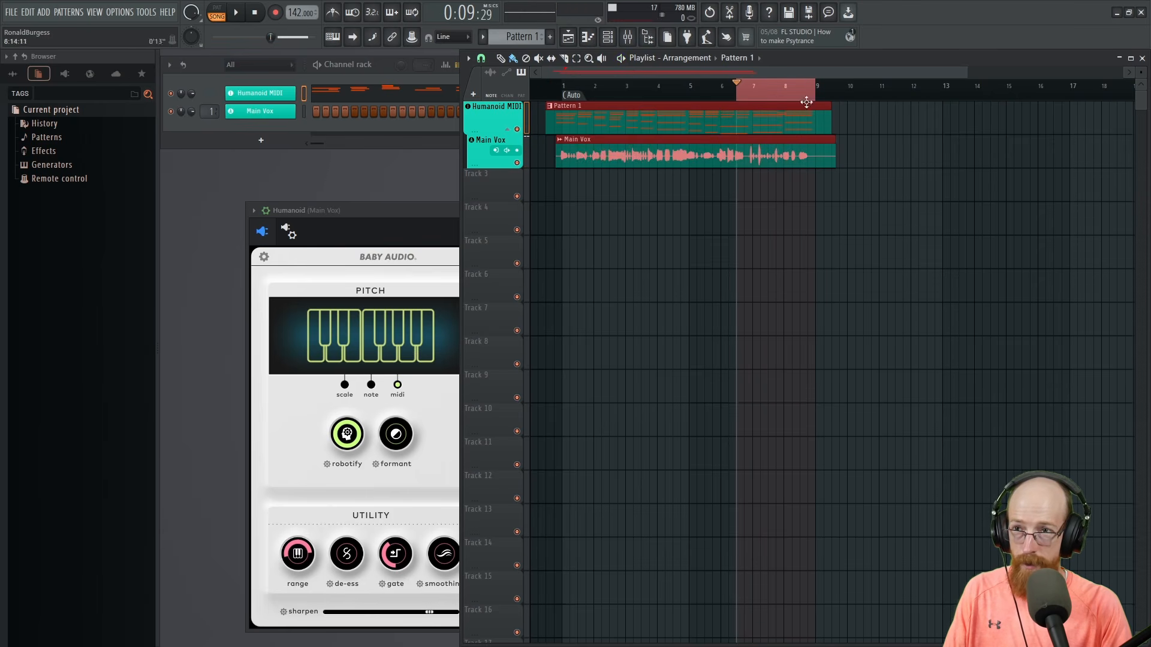
drag(410, 213, 419, 171)
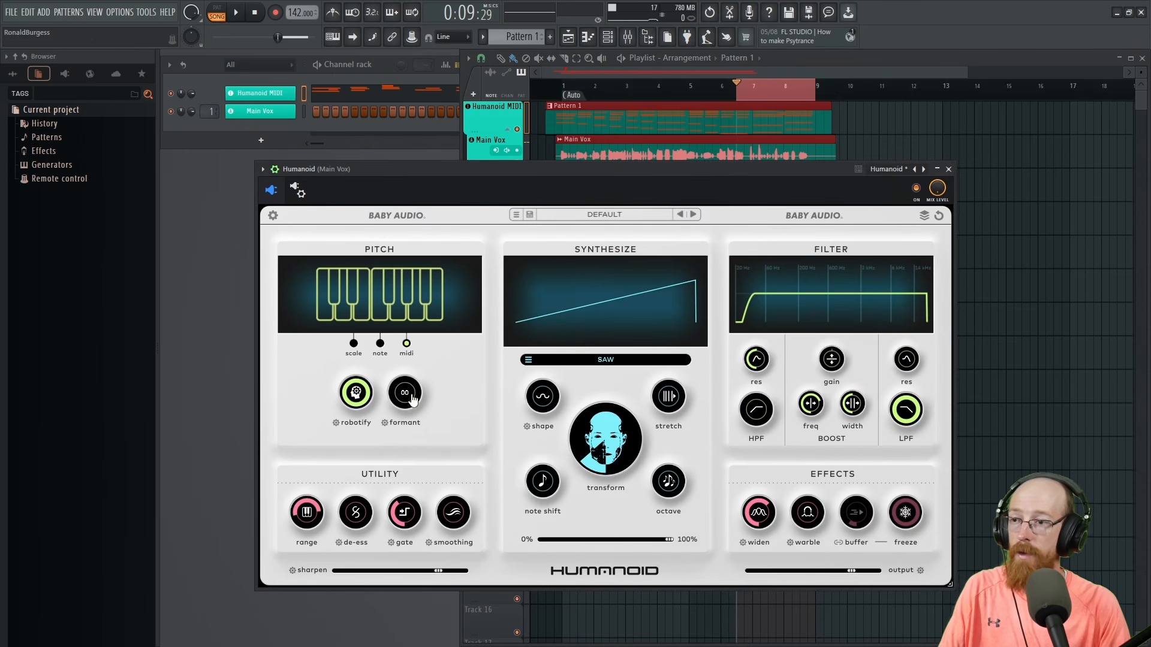
drag(496, 169, 495, 194)
key(space)
drag(405, 423, 408, 409)
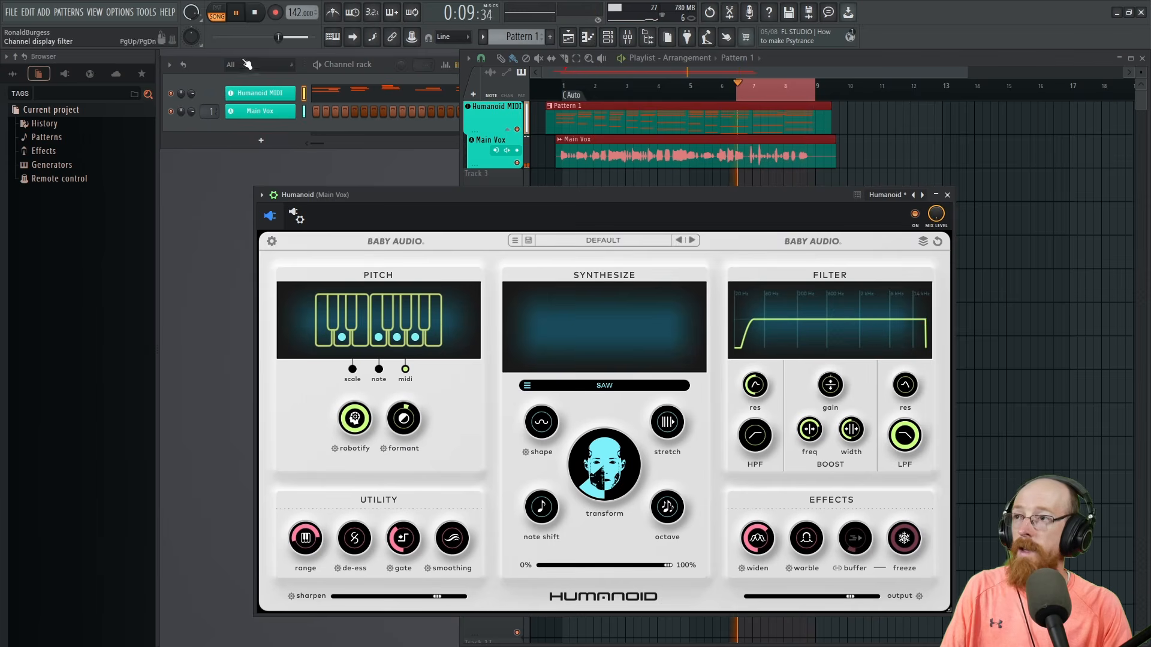
click(237, 13)
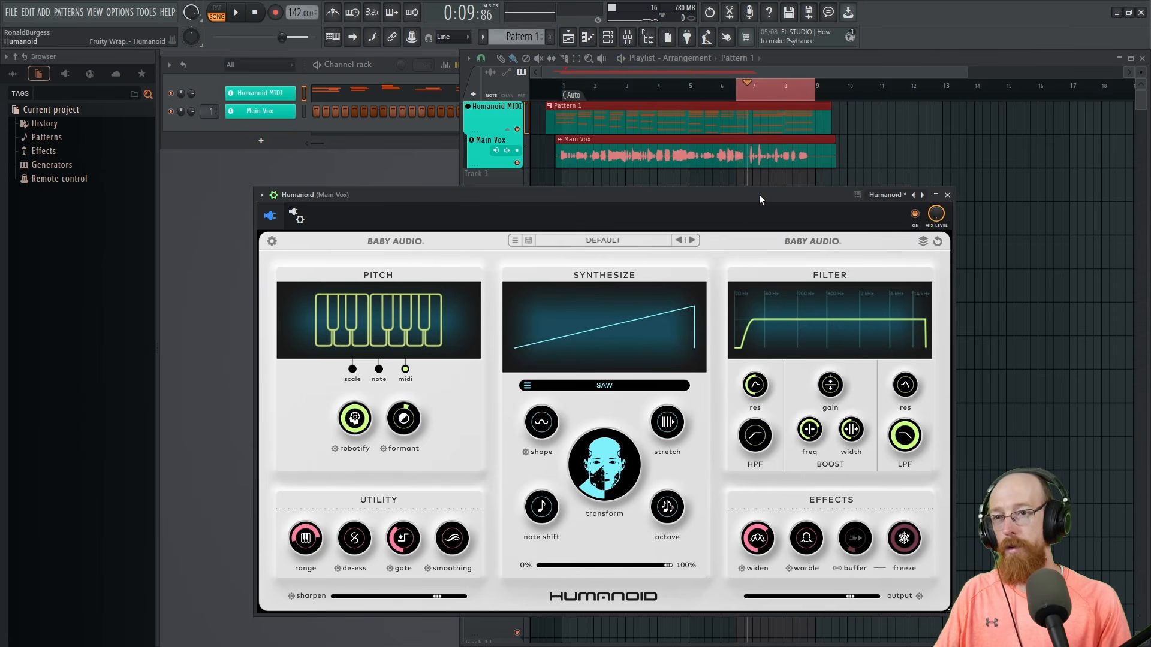
Clear the playlist's time selection, return the song position to just before bar 1, and bring Humanoid back into full view
drag(759, 194, 744, 241)
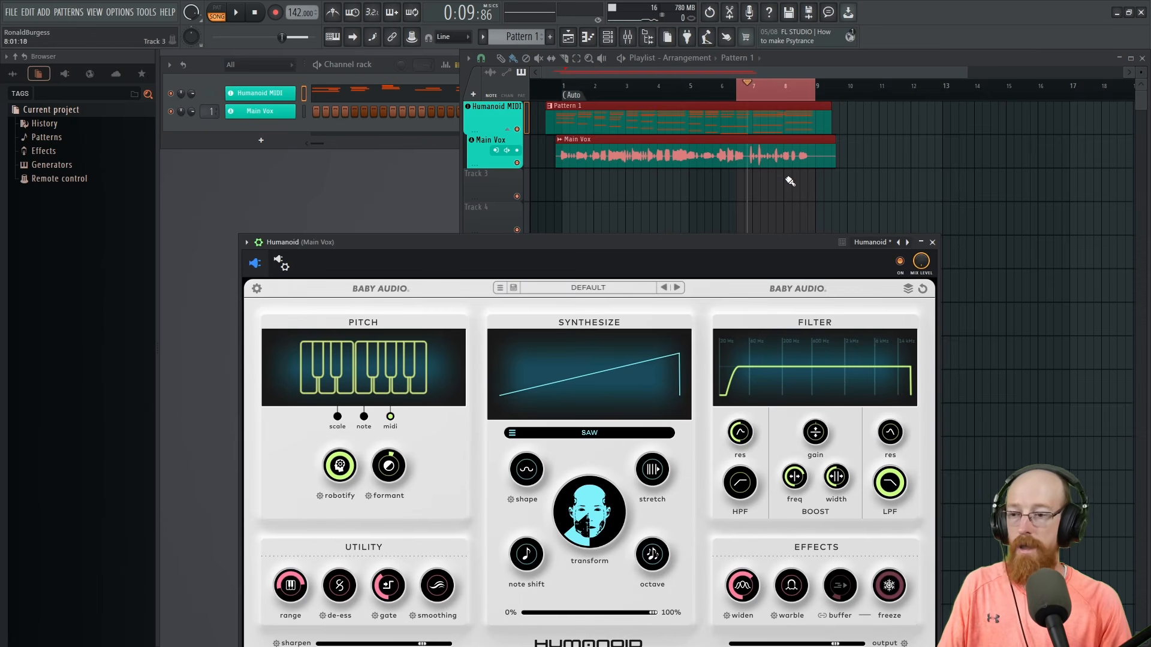
click(803, 73)
key(ctrl+d)
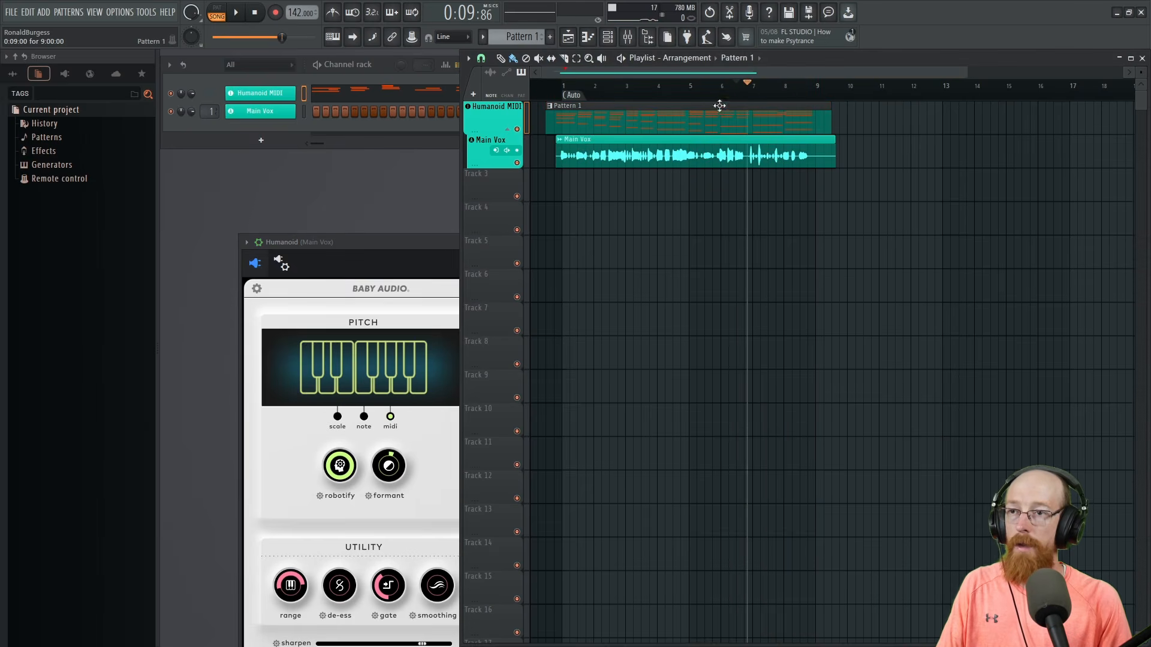
click(566, 91)
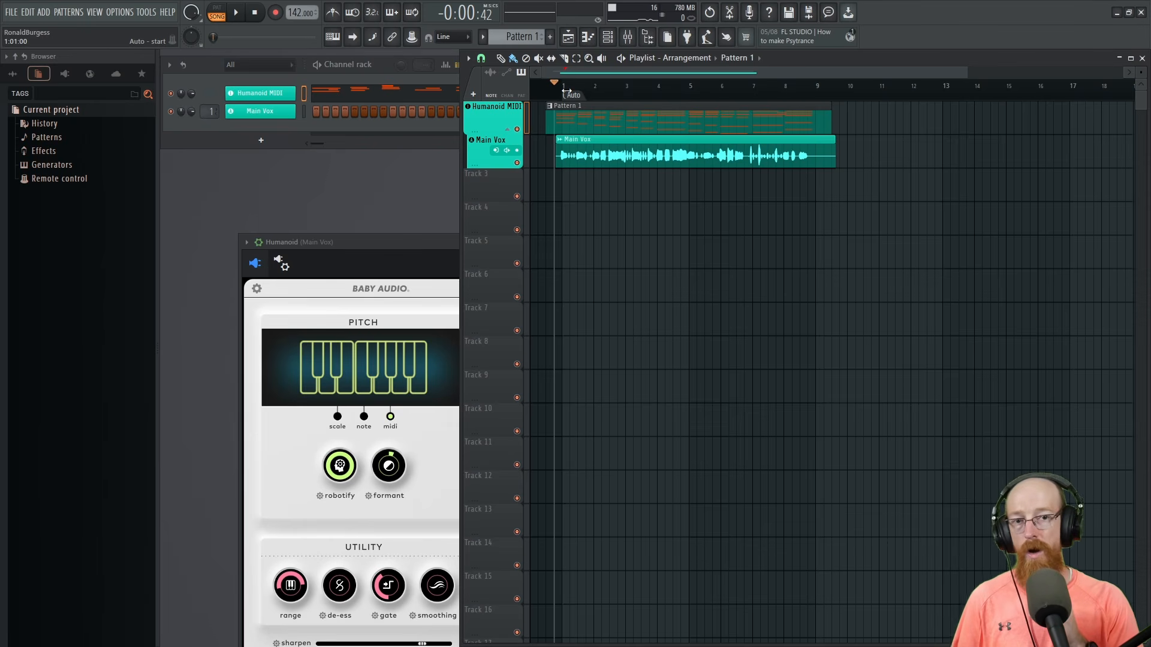
drag(424, 243, 412, 202)
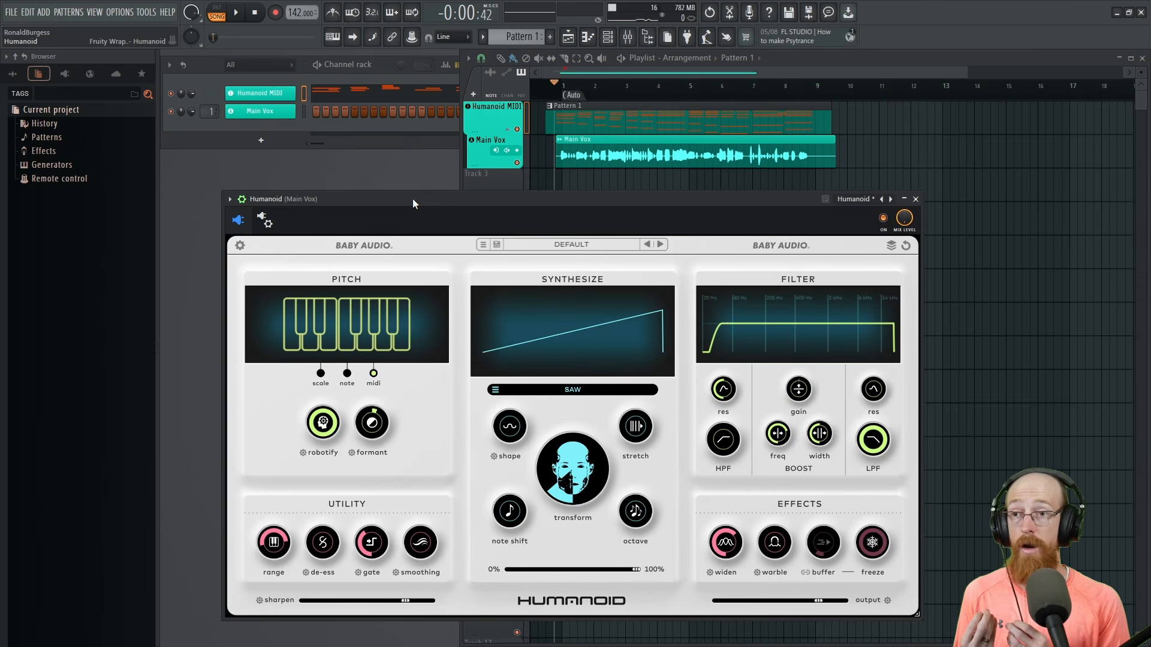